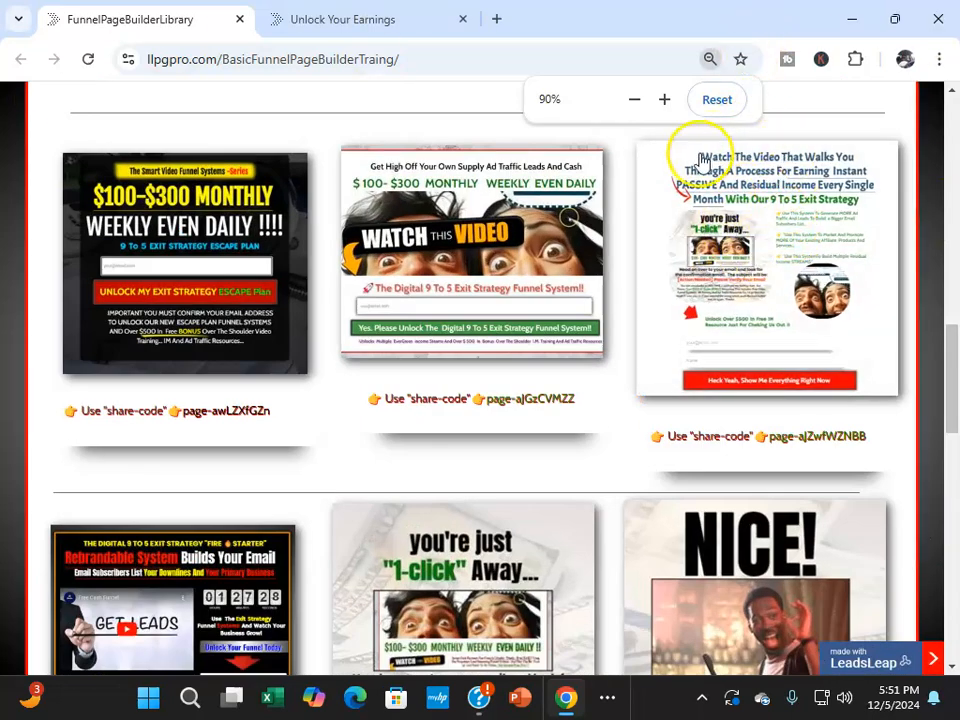
# Examine the funnel page templates and their share codes in the library with the page zoom at 90%
pyautogui.scroll(-1, 733, 256)
pyautogui.scroll(-1, 733, 256)
pyautogui.scroll(1, 718, 189)
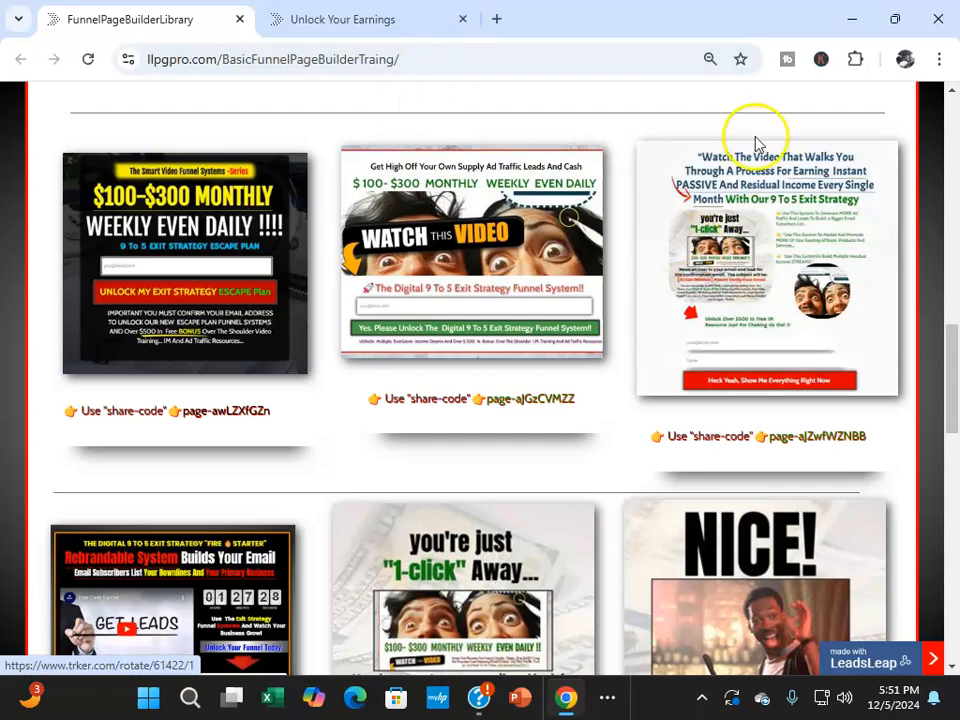
pyautogui.scroll(3, 609, 156)
pyautogui.scroll(4, 467, 90)
pyautogui.scroll(-8, 664, 161)
pyautogui.scroll(1, 678, 215)
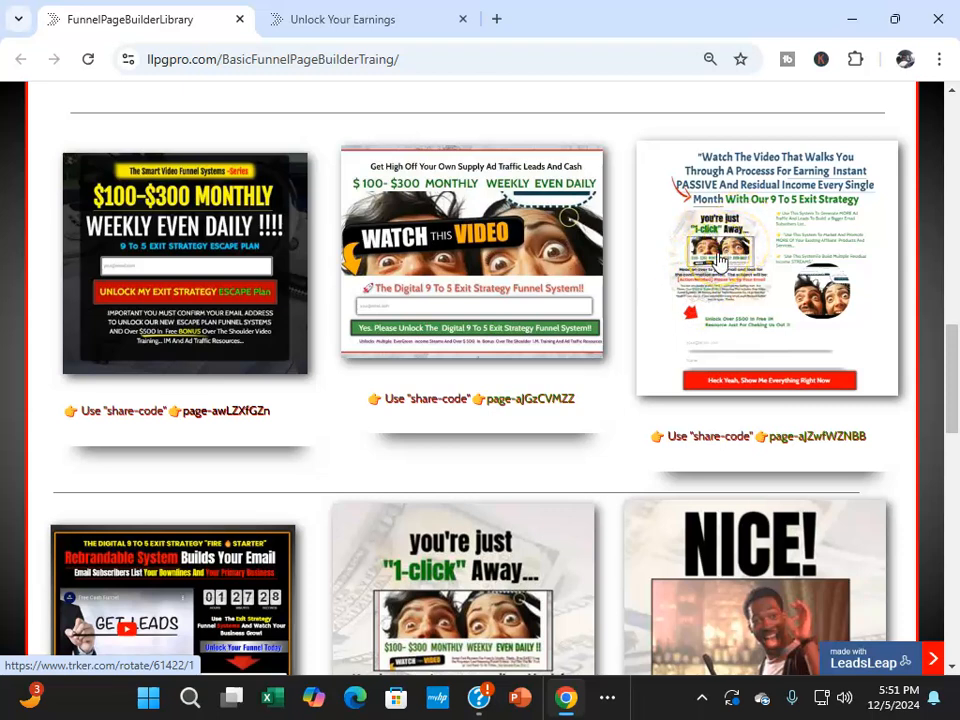
pyautogui.scroll(-1, 718, 258)
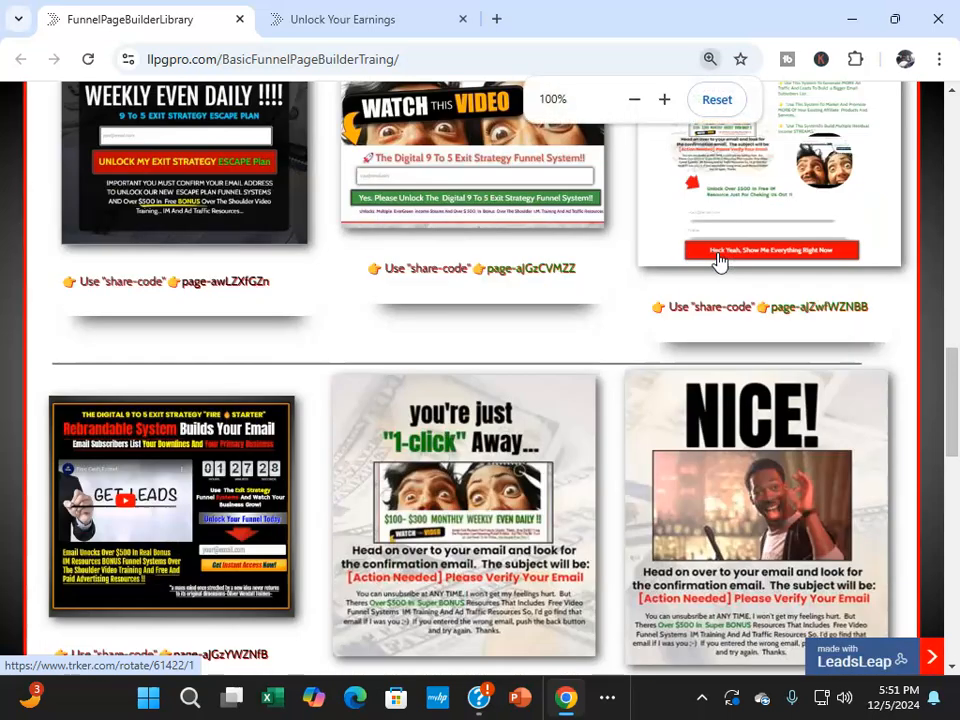
pyautogui.hotkey('ctrl', '-')
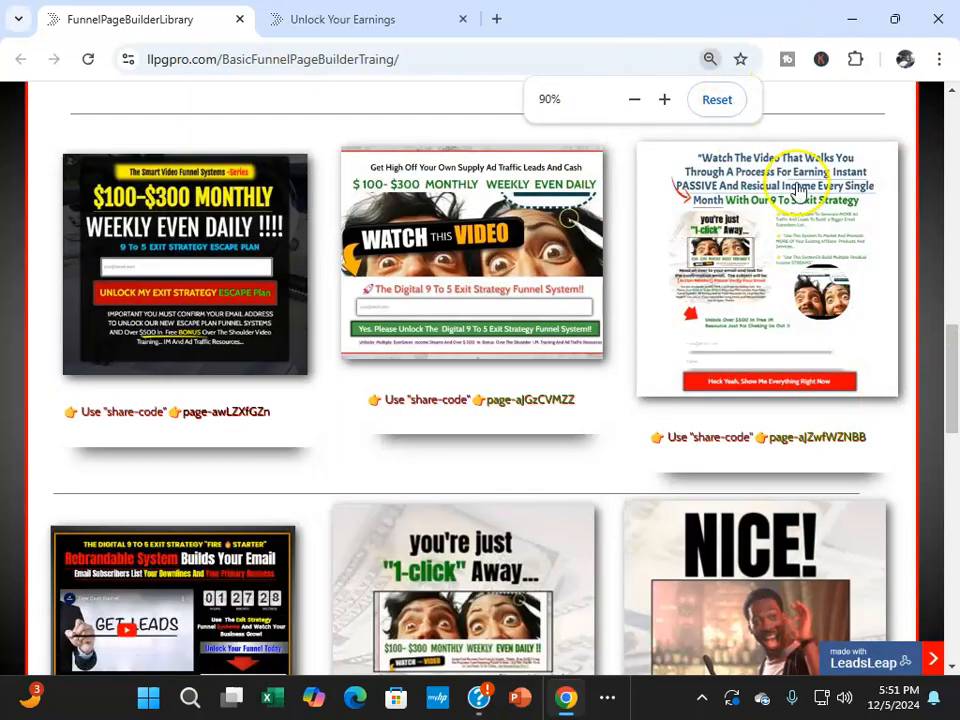
# Switch to the Unlock Your Earnings page, look it over and follow its 9 To 5 Exit Strategy video link
pyautogui.click(386, 24)
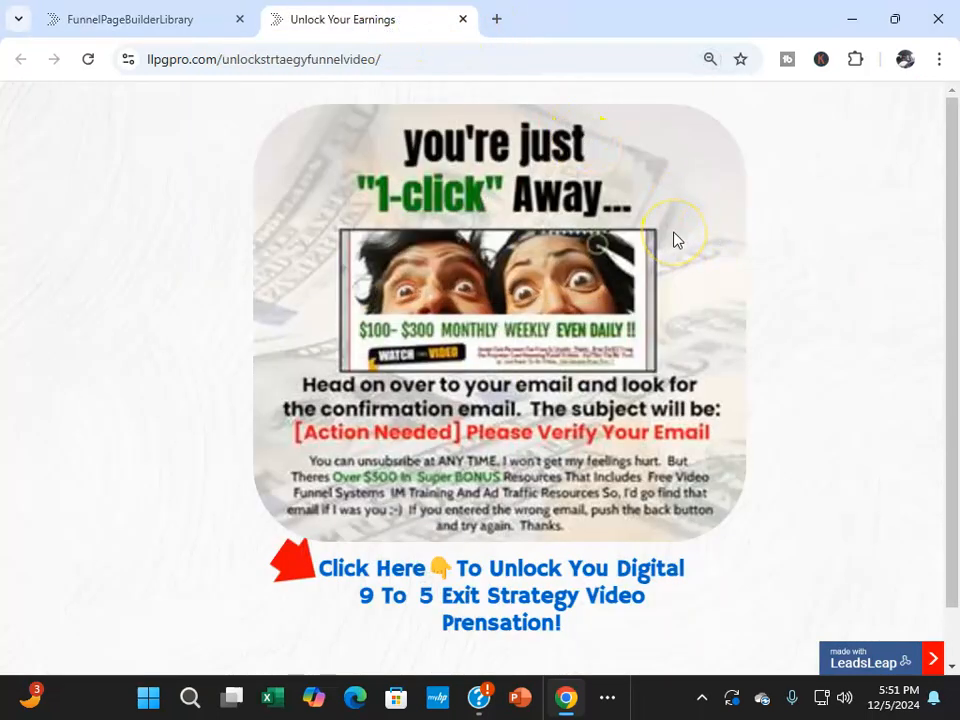
pyautogui.scroll(-1, 332, 146)
pyautogui.scroll(1, 332, 146)
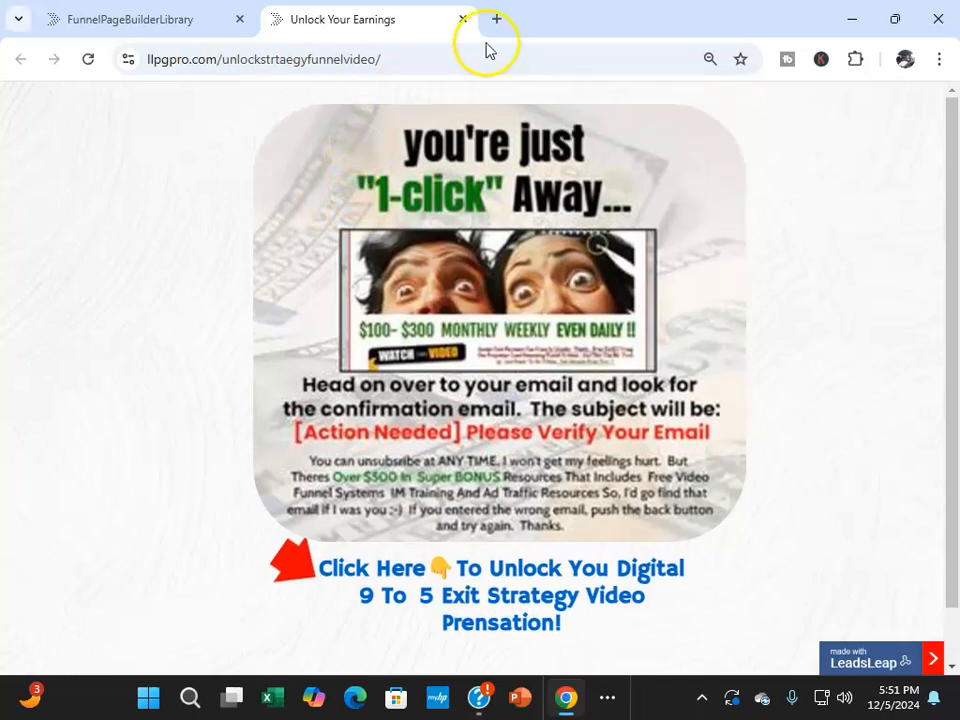
pyautogui.scroll(-1, 463, 256)
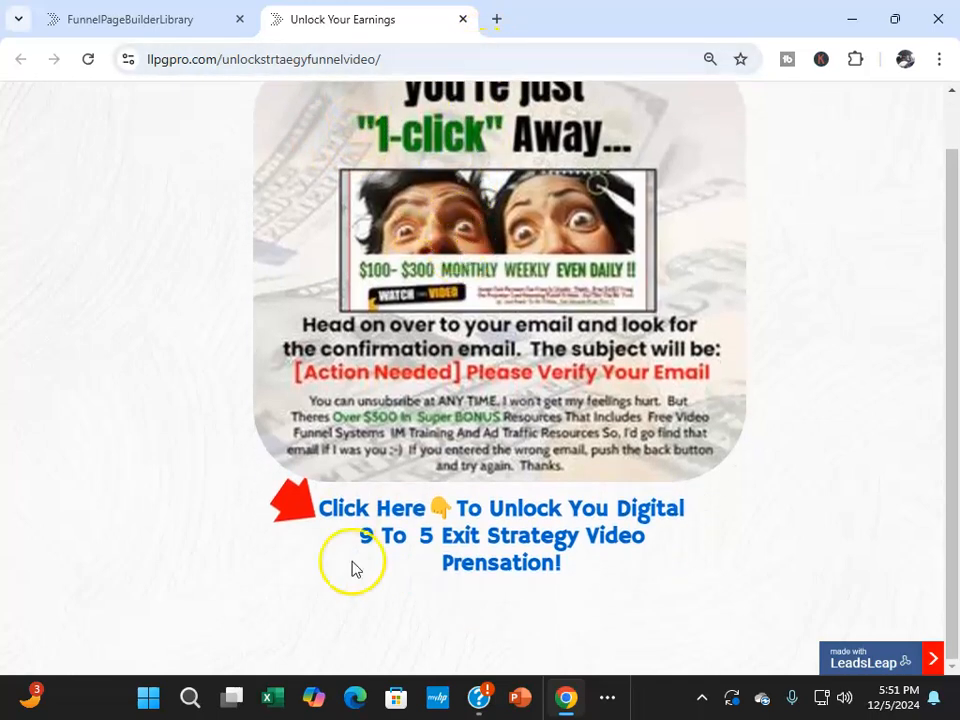
pyautogui.scroll(1, 549, 201)
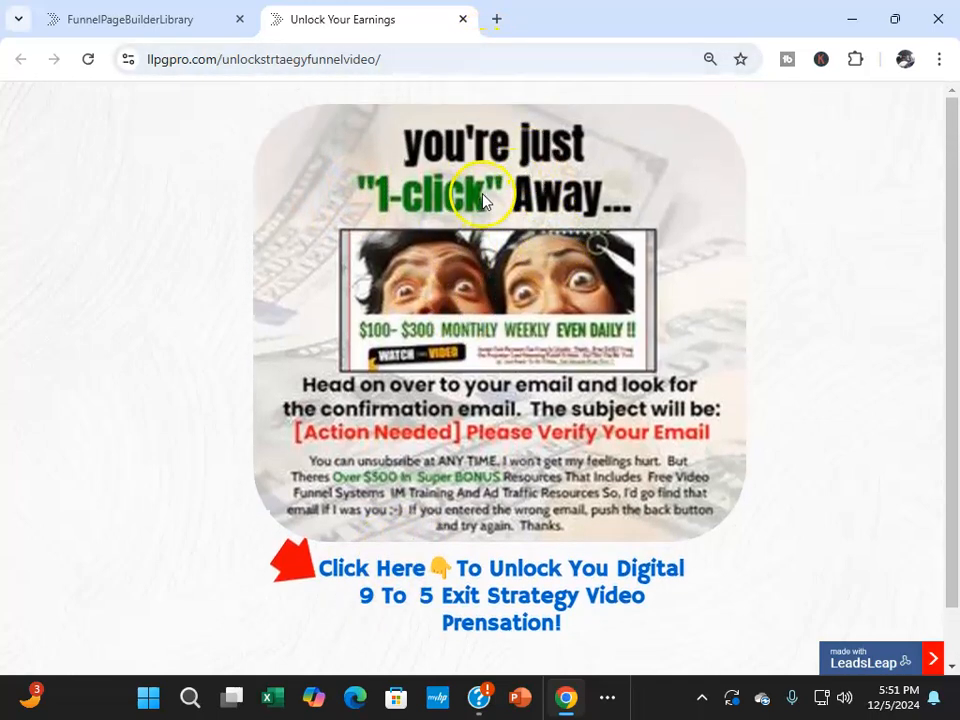
pyautogui.scroll(-1, 505, 198)
pyautogui.scroll(1, 510, 200)
pyautogui.scroll(-1, 502, 207)
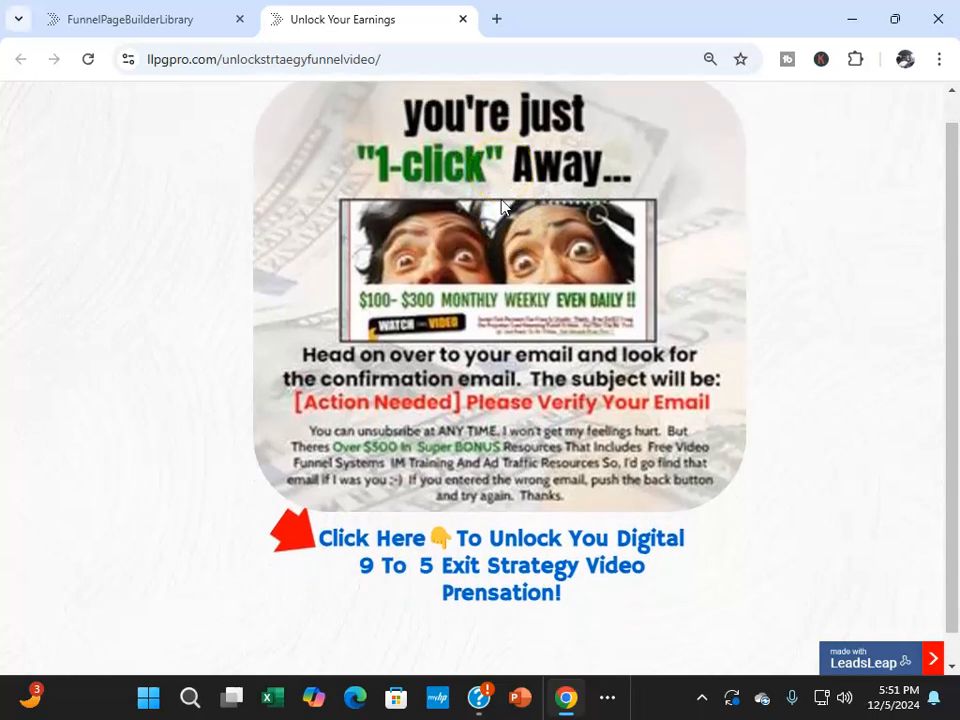
pyautogui.click(364, 509)
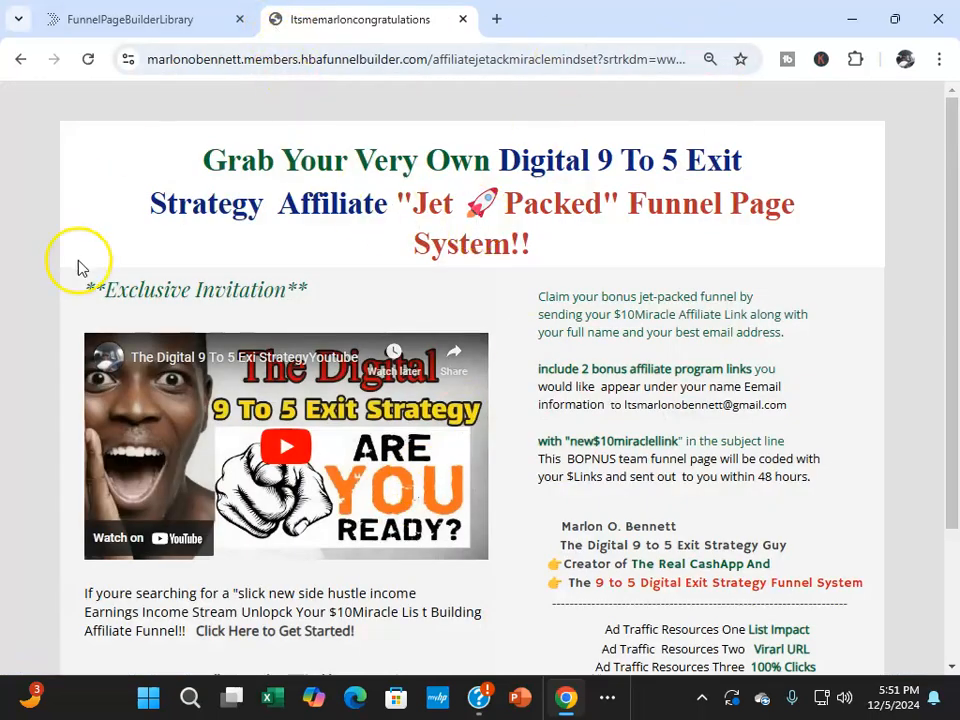
# Go back to the unlock page, follow the video link again and review the Escape Plan IS1 affiliate page
pyautogui.click(21, 62)
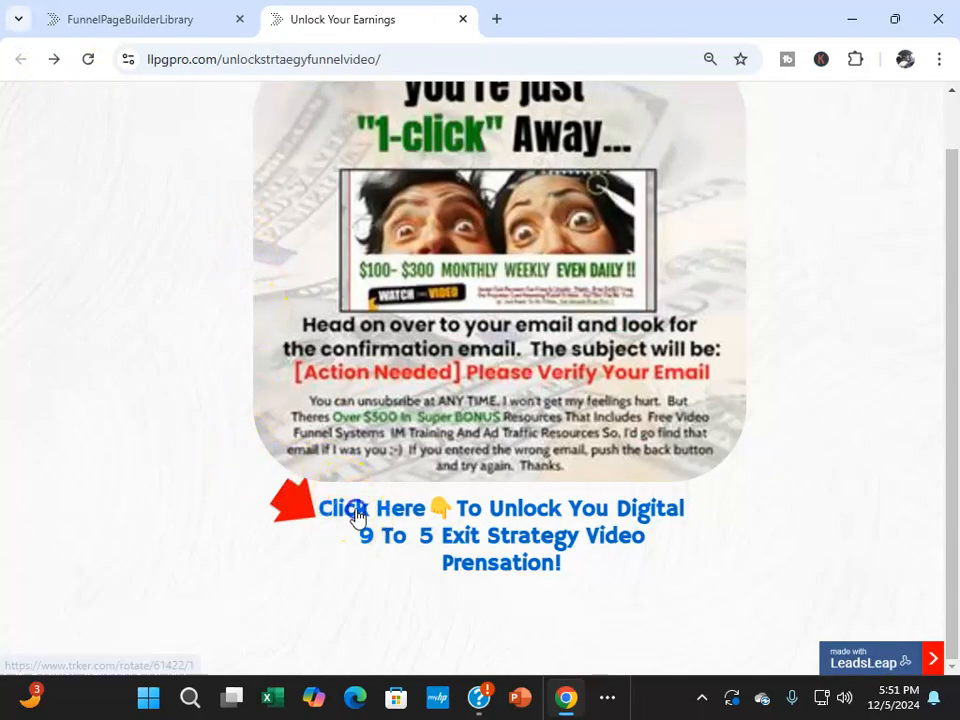
pyautogui.click(354, 510)
pyautogui.scroll(-2, 430, 195)
pyautogui.scroll(3, 506, 161)
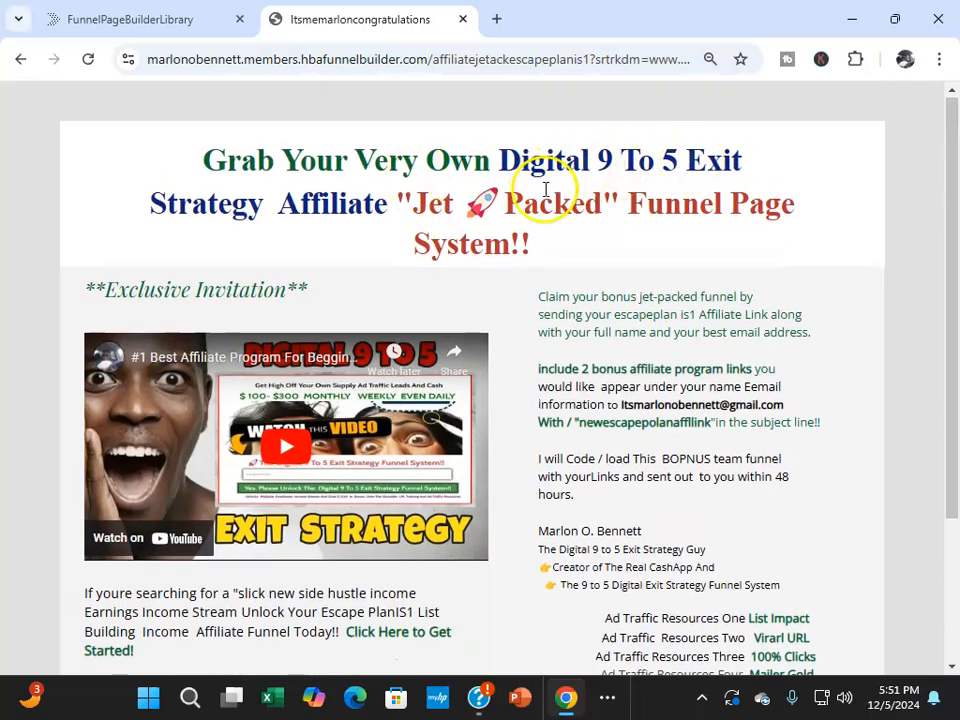
pyautogui.scroll(-1, 386, 150)
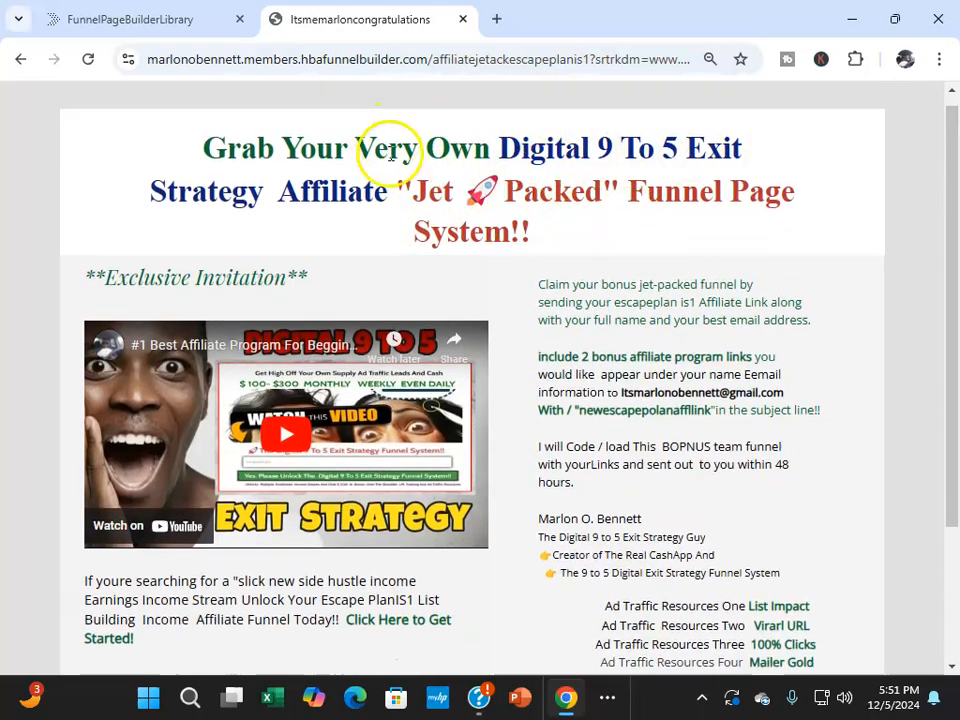
pyautogui.scroll(1, 520, 188)
pyautogui.scroll(-1, 343, 189)
pyautogui.scroll(1, 336, 182)
pyautogui.scroll(-1, 446, 206)
pyautogui.scroll(1, 223, 260)
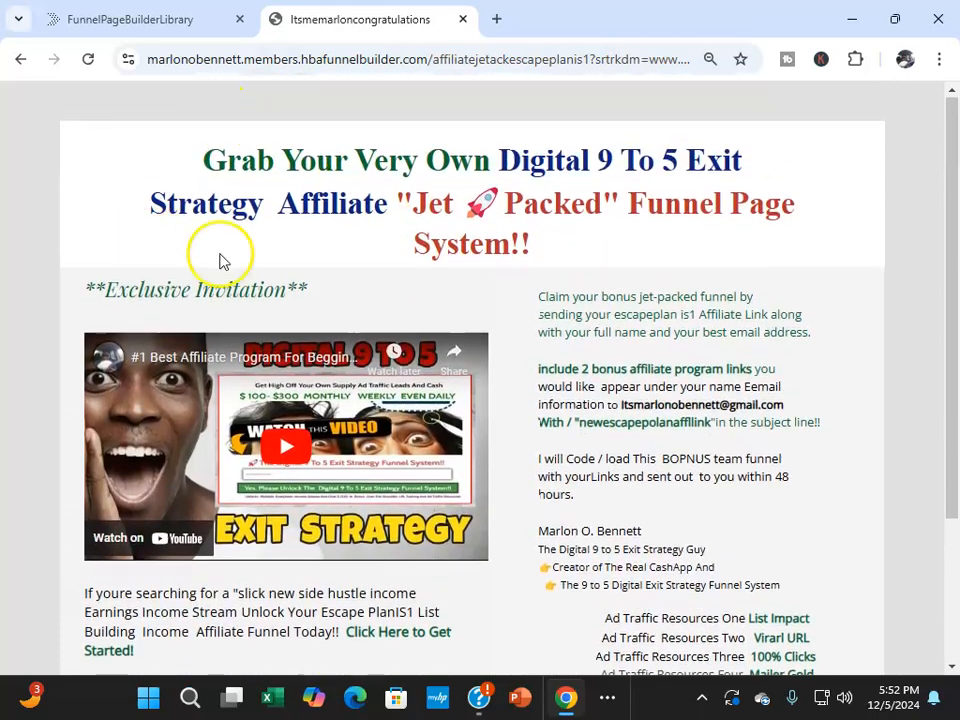
# Return to the unlock page and follow the video link again to view the $7 Mega Link funnel page
pyautogui.click(21, 59)
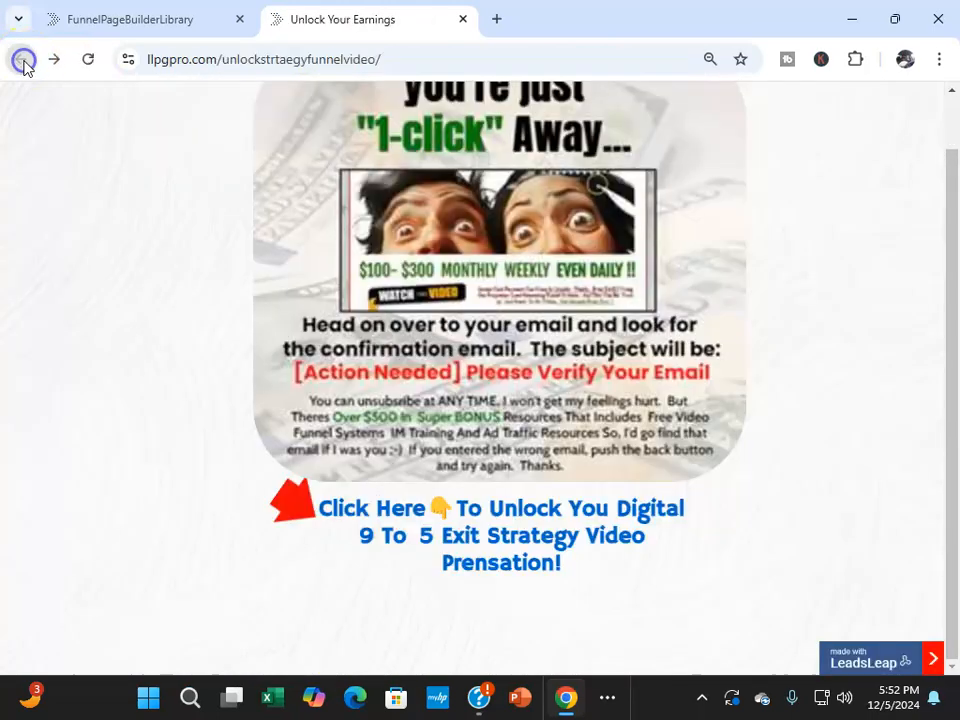
pyautogui.click(386, 513)
pyautogui.scroll(-2, 440, 330)
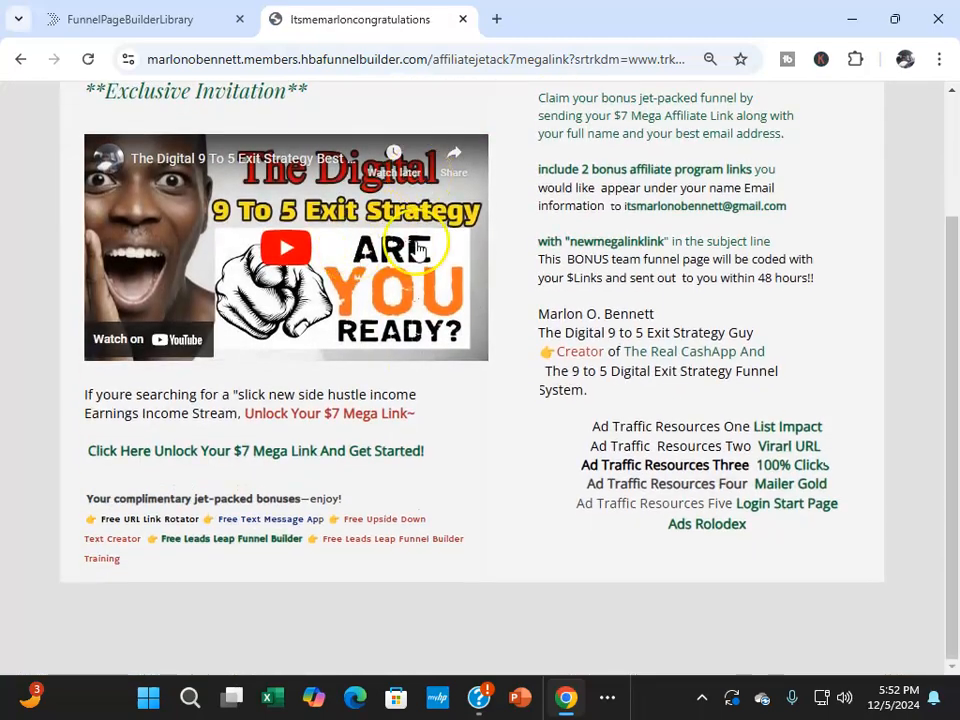
pyautogui.scroll(2, 418, 250)
# Reopen the rotating link from the unlock page and review the Step 2 page's bonuses, instructions and ad traffic resources
pyautogui.click(20, 60)
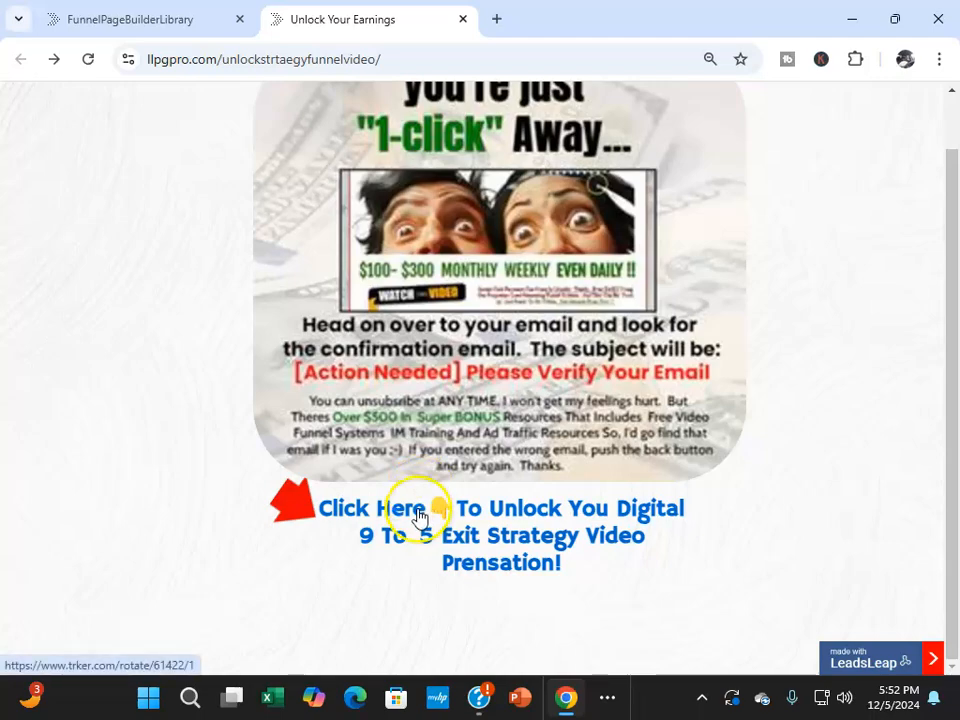
pyautogui.click(418, 513)
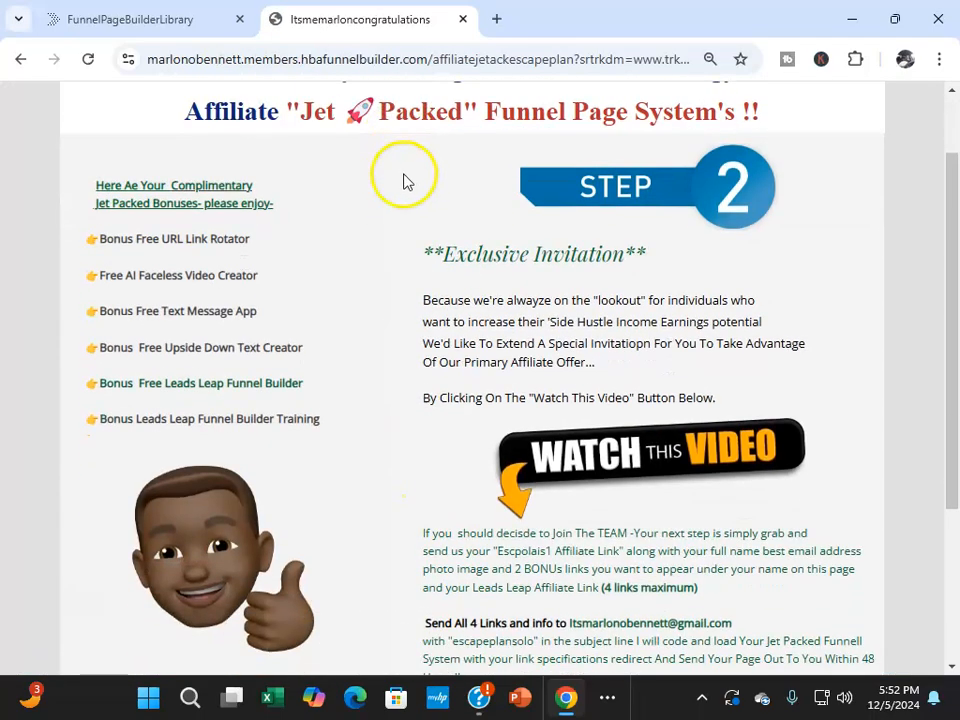
pyautogui.scroll(-3, 521, 328)
pyautogui.scroll(3, 430, 206)
pyautogui.scroll(-3, 168, 373)
pyautogui.scroll(2, 166, 372)
pyautogui.scroll(-3, 760, 560)
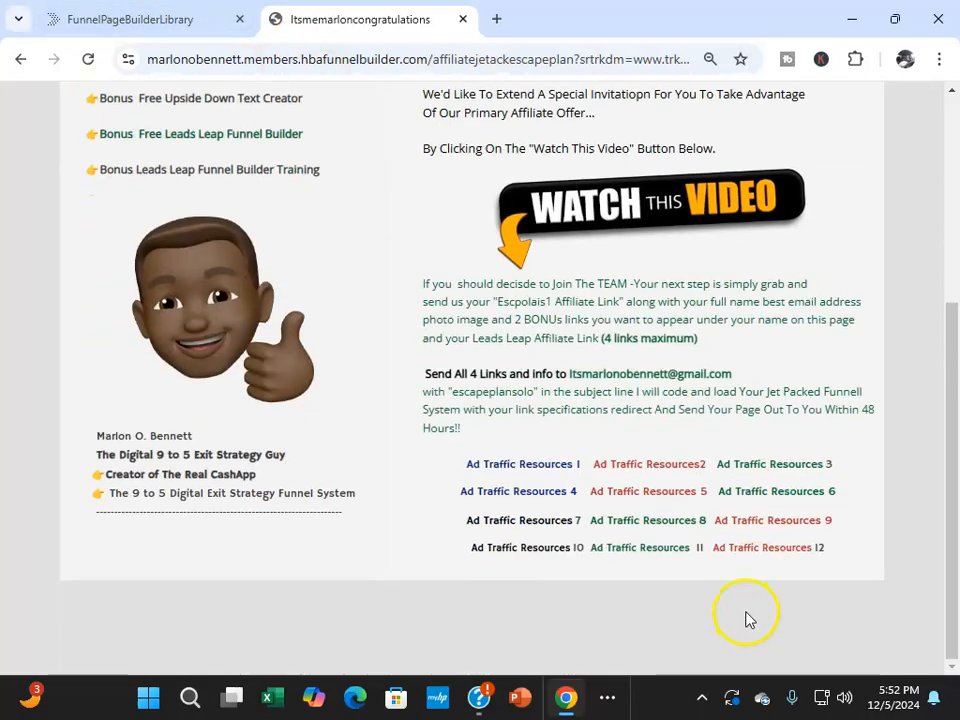
pyautogui.scroll(4, 748, 621)
# Go back and follow the unlock link once more to review the Jet Packed advertising funnel page
pyautogui.click(20, 59)
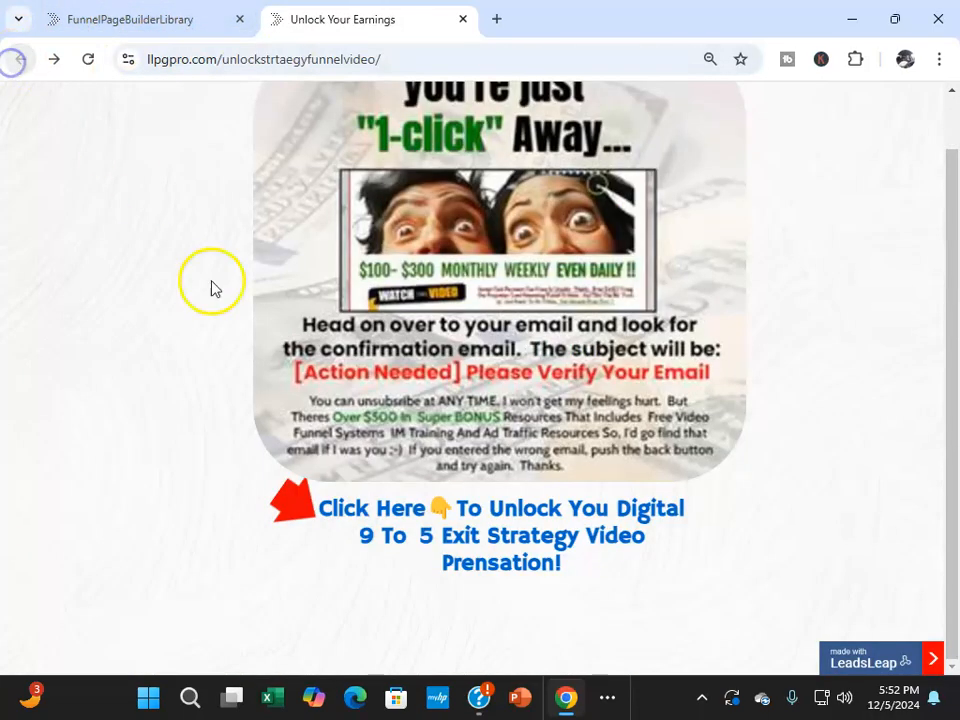
pyautogui.click(363, 522)
pyautogui.scroll(-4, 458, 275)
pyautogui.scroll(4, 456, 257)
pyautogui.scroll(-2, 495, 195)
pyautogui.scroll(2, 650, 90)
pyautogui.scroll(-3, 527, 327)
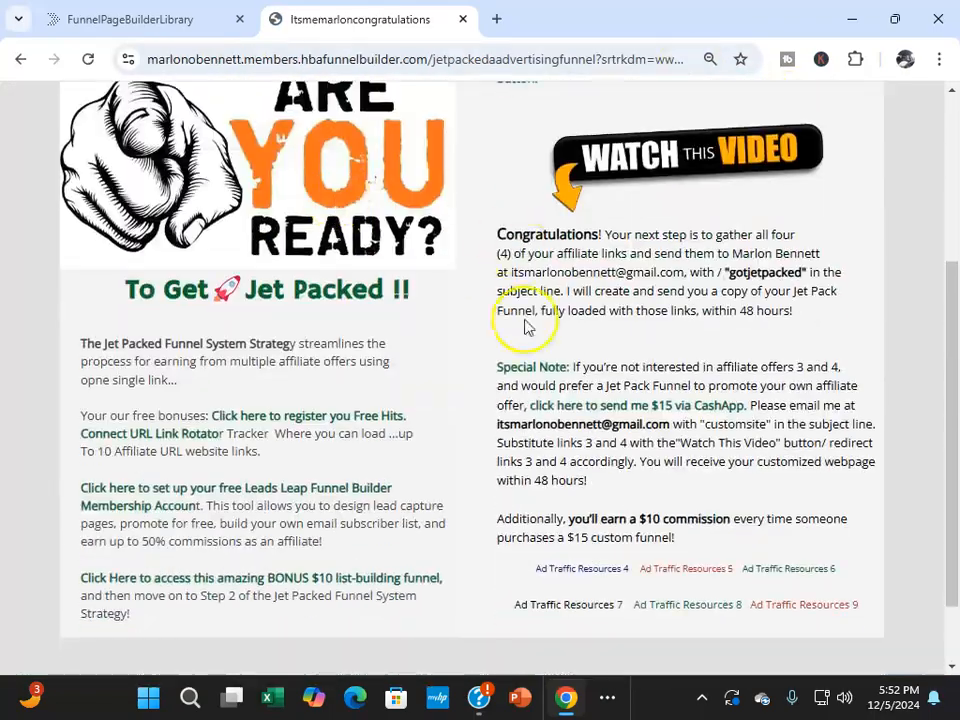
pyautogui.scroll(3, 814, 364)
# Return to the unlock page, check the funnel template library, and look over the unlock page again
pyautogui.click(18, 62)
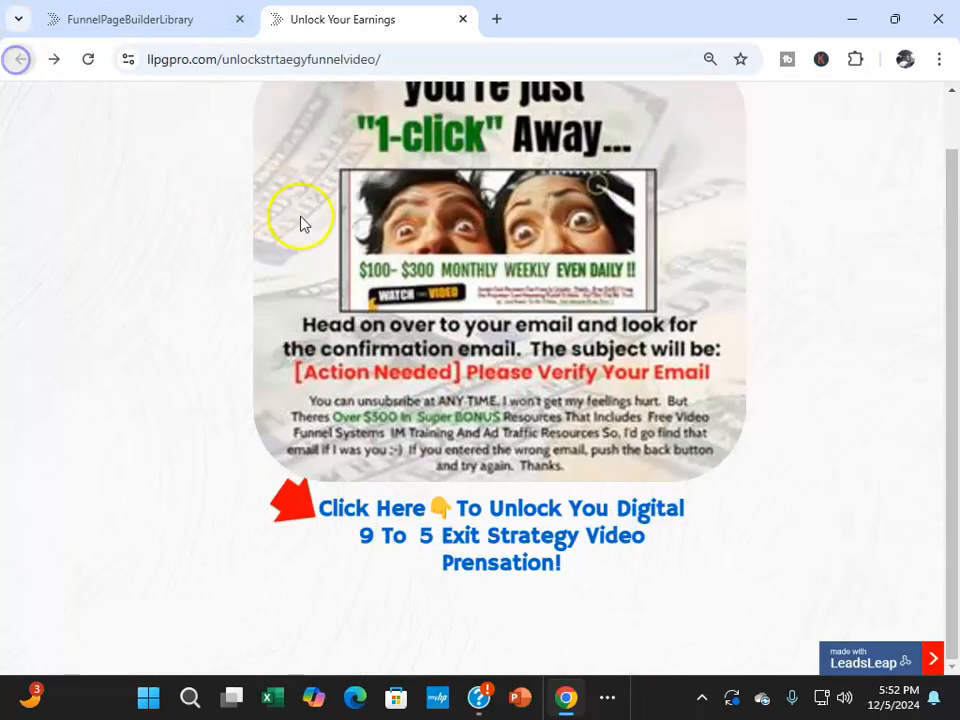
pyautogui.click(171, 17)
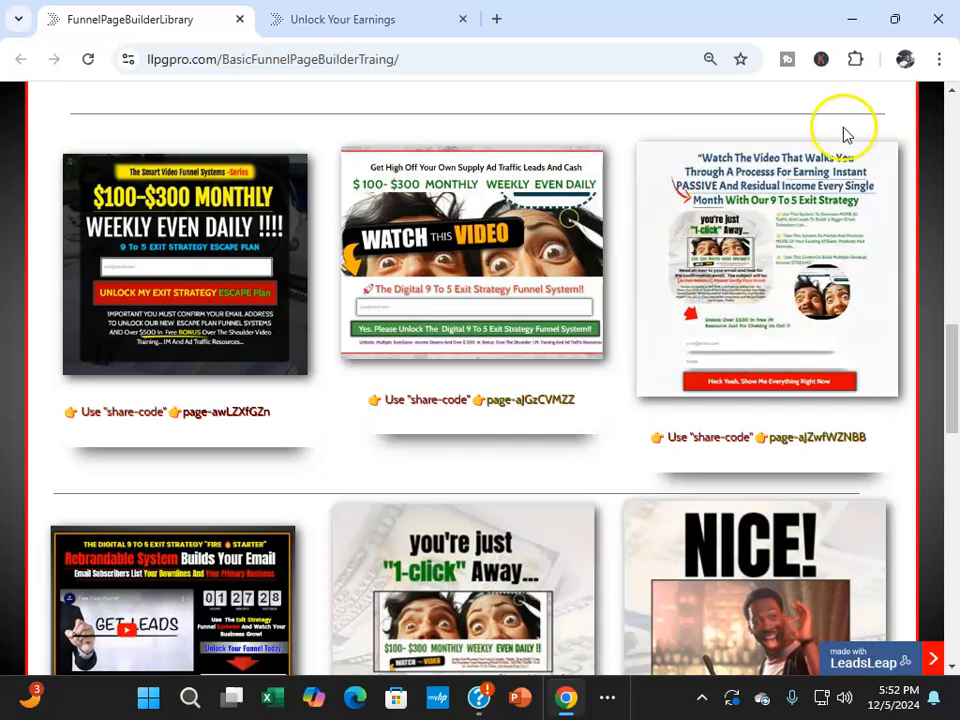
pyautogui.click(405, 19)
pyautogui.scroll(-1, 364, 220)
pyautogui.scroll(1, 771, 274)
pyautogui.scroll(-1, 350, 248)
pyautogui.scroll(1, 343, 250)
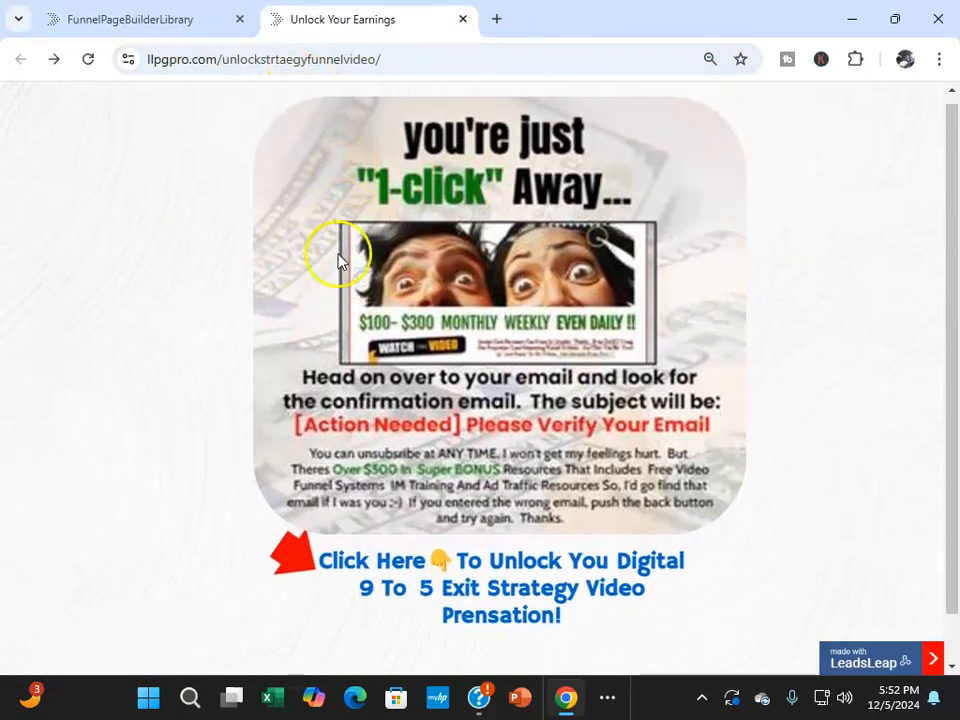
pyautogui.scroll(-1, 354, 279)
pyautogui.scroll(1, 379, 133)
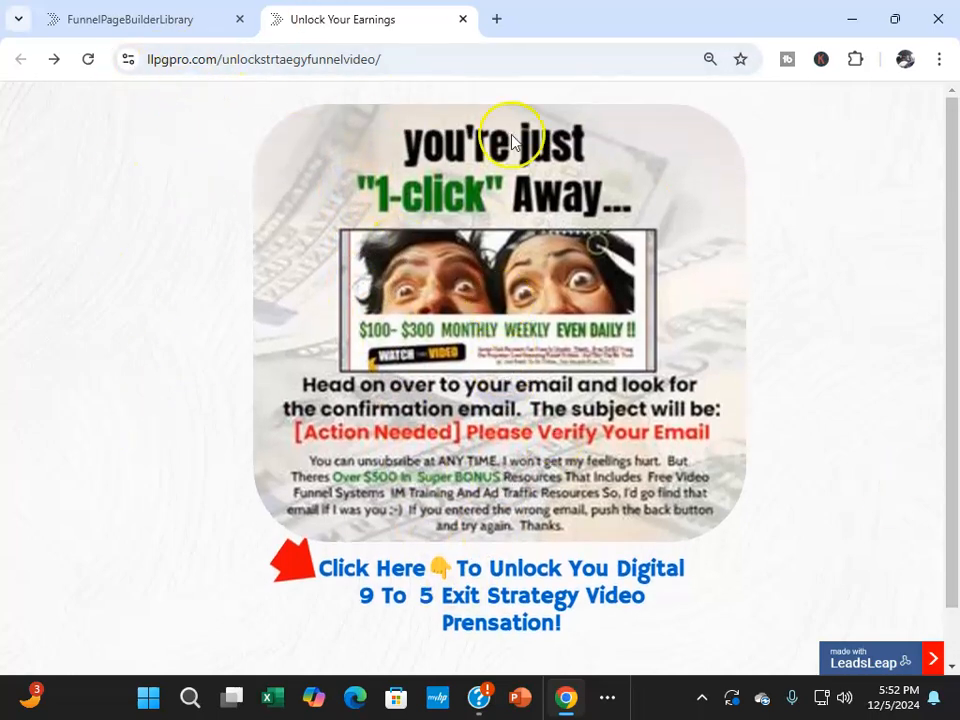
# Follow the video presentation link from the unlock page and view the $10 Miracle affiliate funnel page
pyautogui.scroll(-1, 396, 508)
pyautogui.click(396, 508)
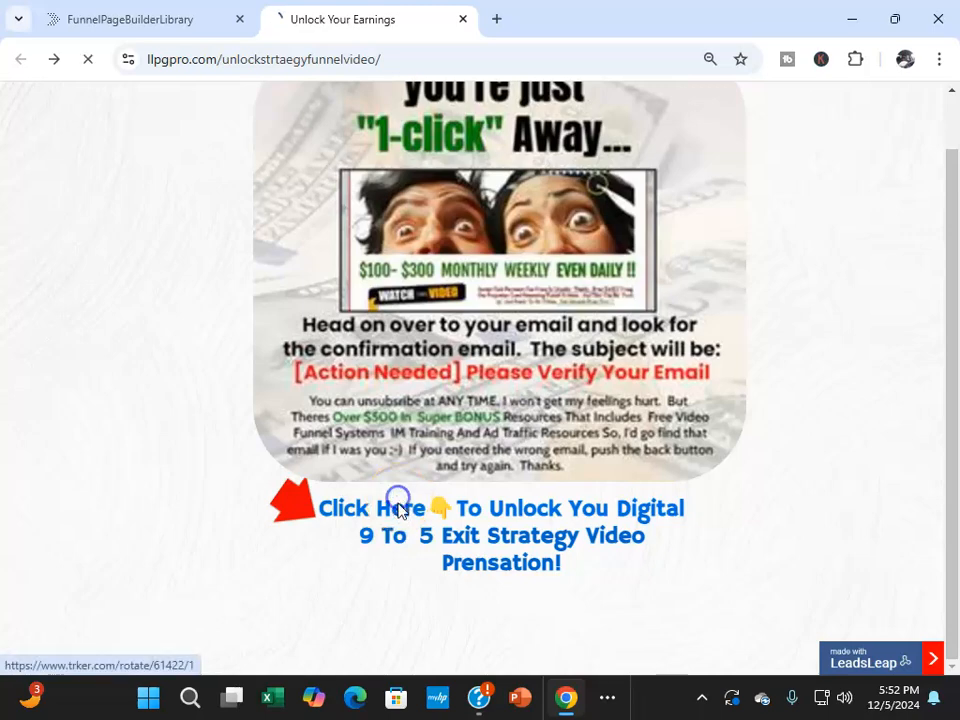
pyautogui.scroll(-3, 501, 289)
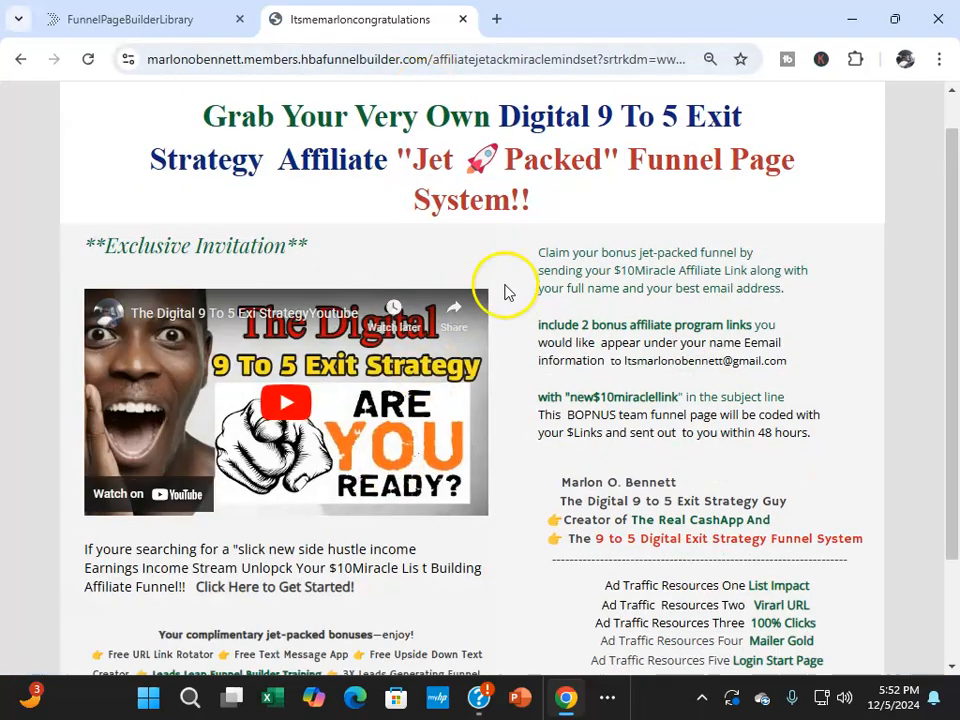
# Go back to the unlock page and follow its rotating link to look over the next affiliate offer page
pyautogui.click(24, 60)
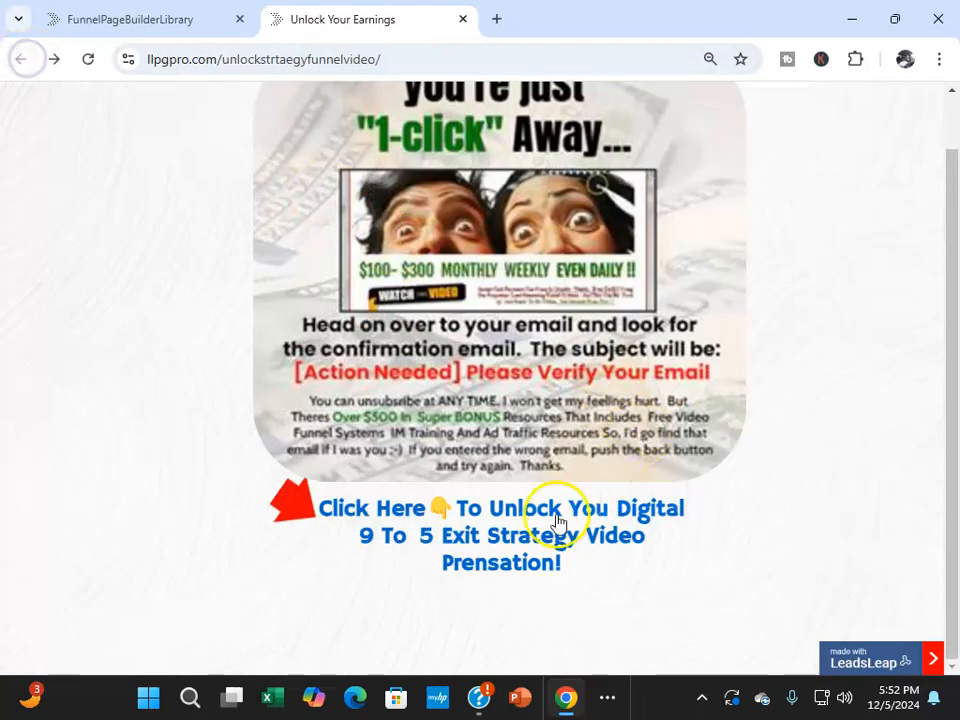
pyautogui.click(393, 510)
pyautogui.scroll(-2, 393, 510)
pyautogui.scroll(2, 393, 510)
# Return to the unlock page and reopen the rotating link to show the $7 Mega Link page
pyautogui.click(18, 60)
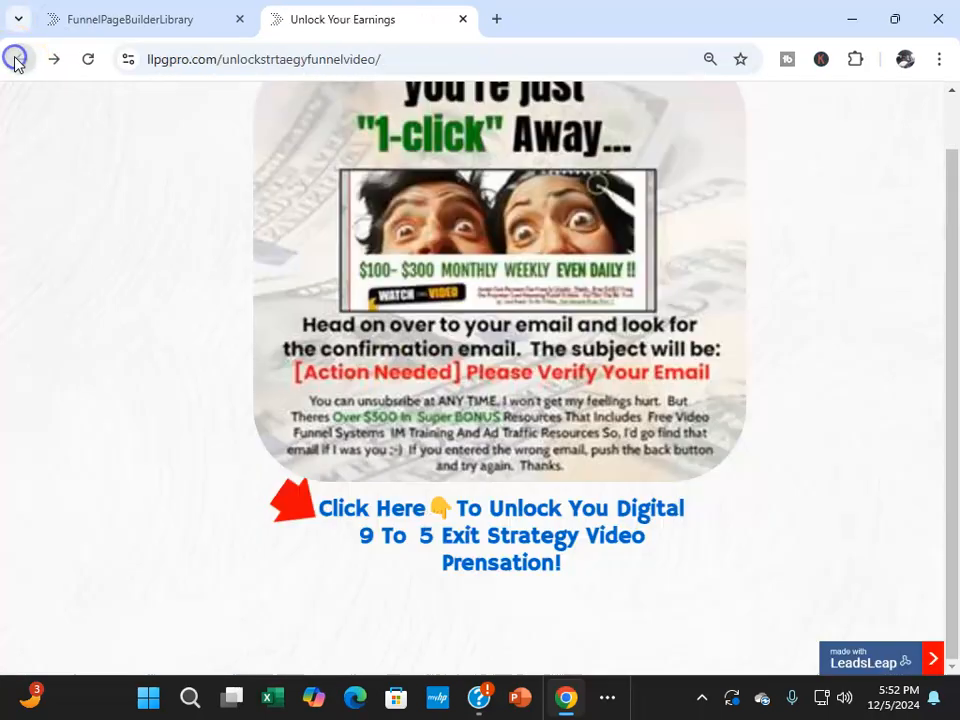
pyautogui.click(375, 510)
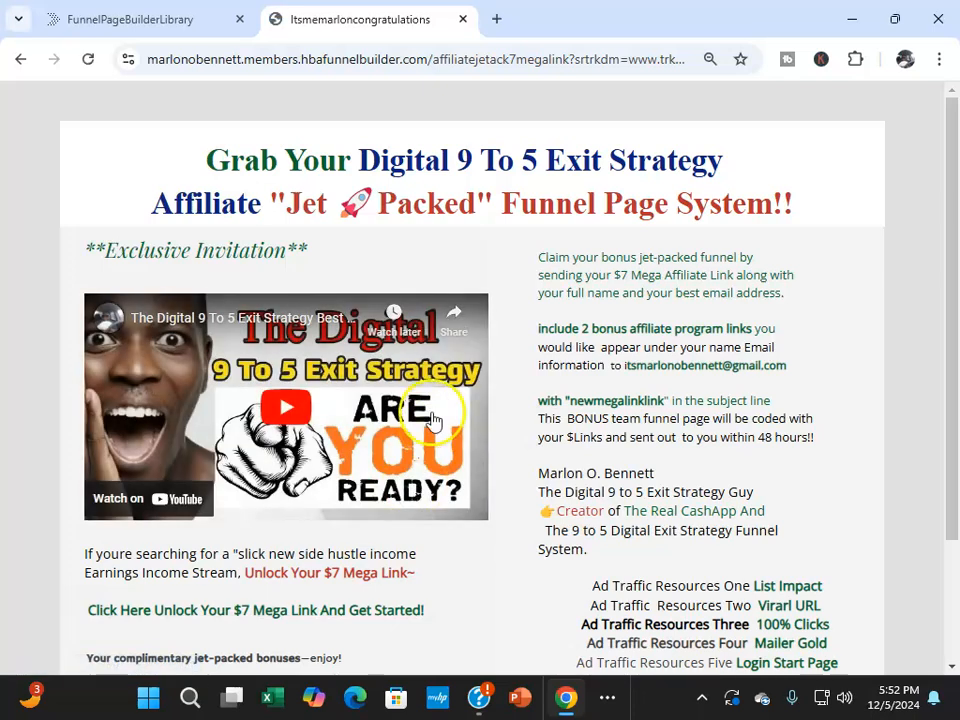
# Go back, follow the unlock link again and examine the Step 2 Jet Packed funnel page from top to bottom
pyautogui.click(18, 60)
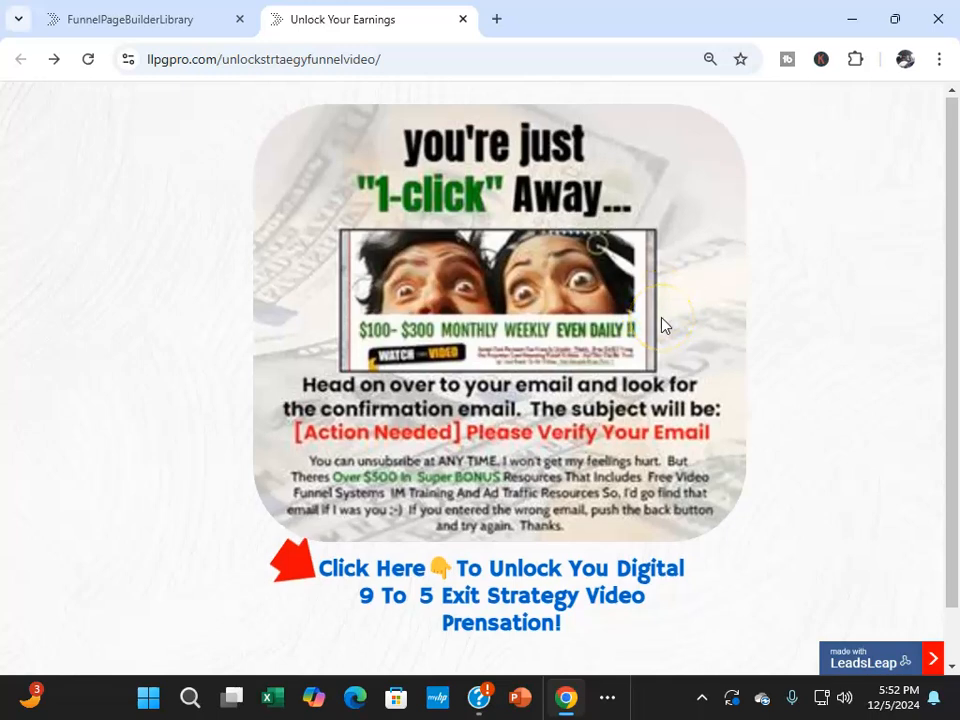
pyautogui.scroll(-1, 332, 564)
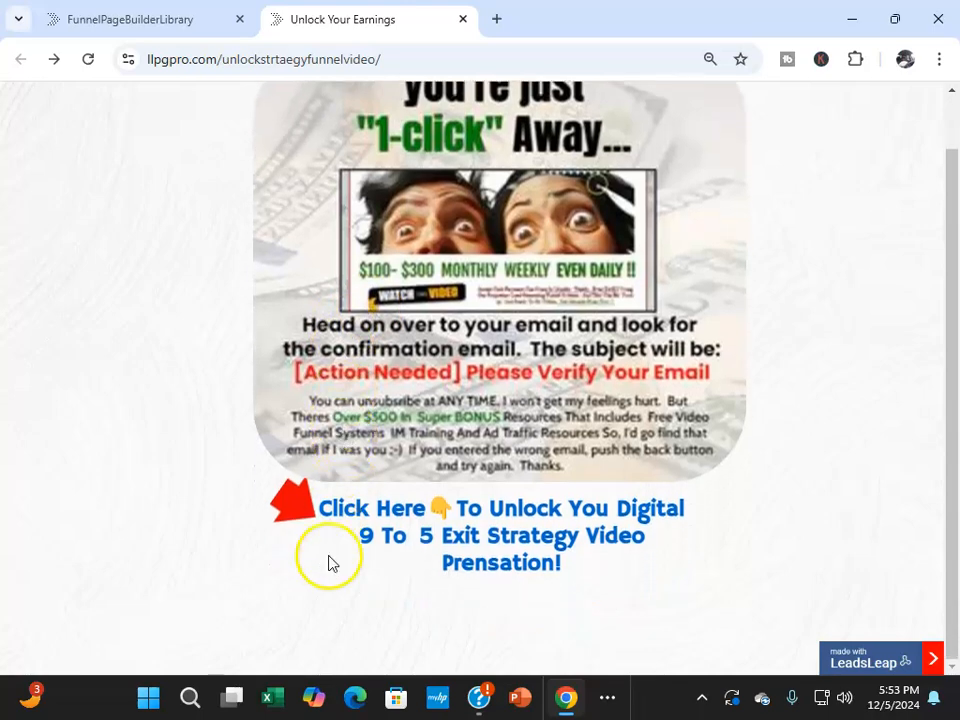
pyautogui.click(340, 522)
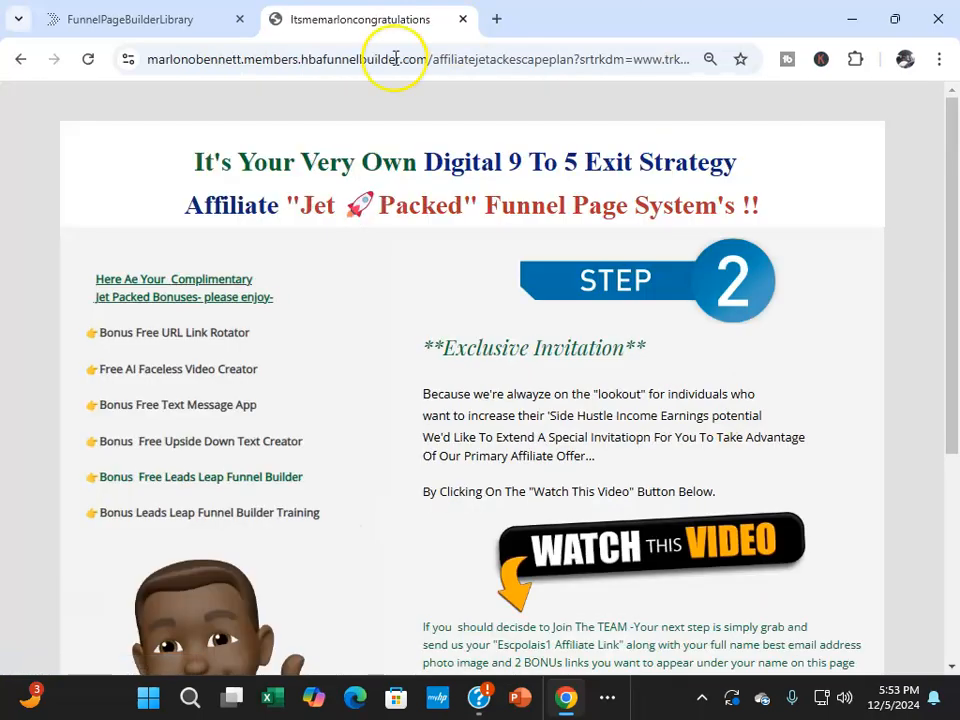
pyautogui.scroll(-4, 688, 138)
pyautogui.scroll(3, 672, 133)
pyautogui.scroll(-3, 171, 336)
pyautogui.scroll(4, 643, 167)
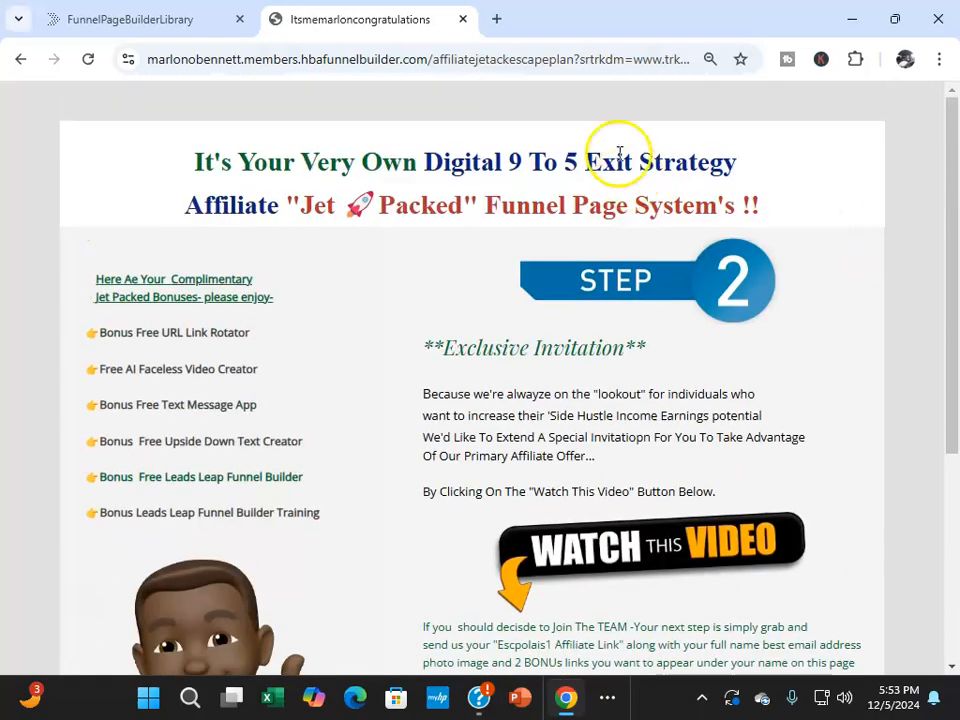
pyautogui.scroll(-4, 480, 339)
pyautogui.scroll(4, 332, 399)
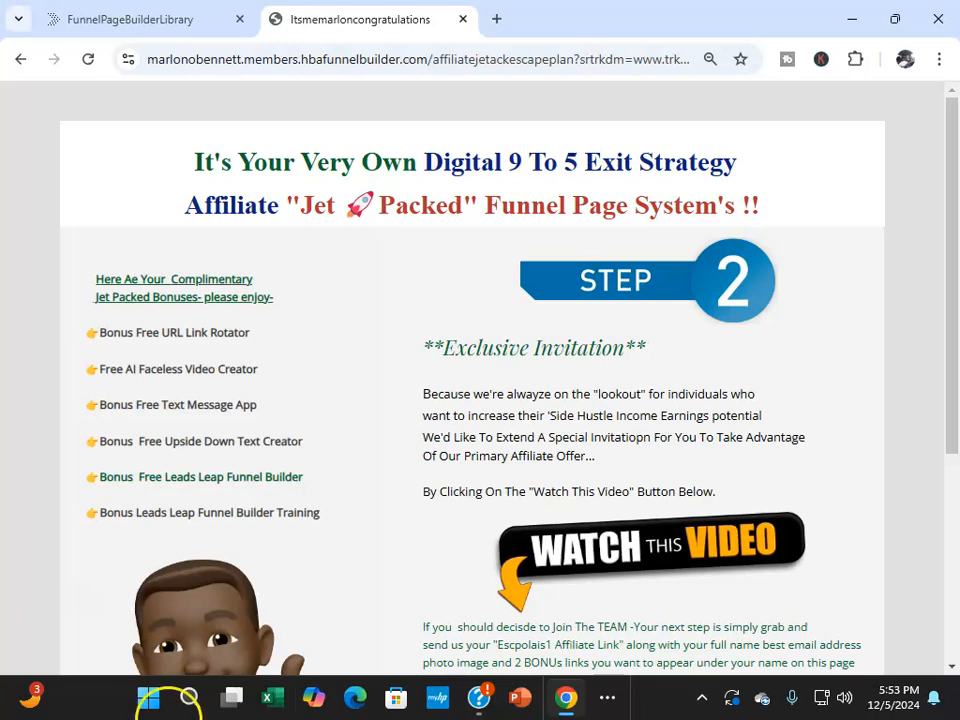
# Go back from the Jet Packed funnel page to the unlock page and look it over
pyautogui.click(24, 64)
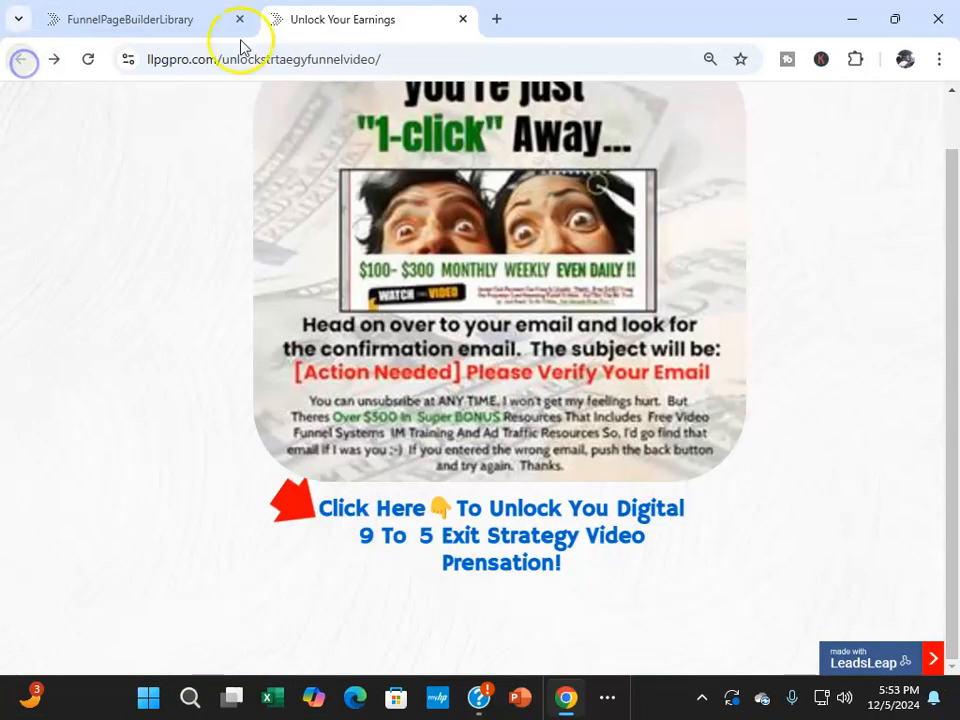
pyautogui.scroll(-1, 663, 372)
pyautogui.scroll(1, 713, 403)
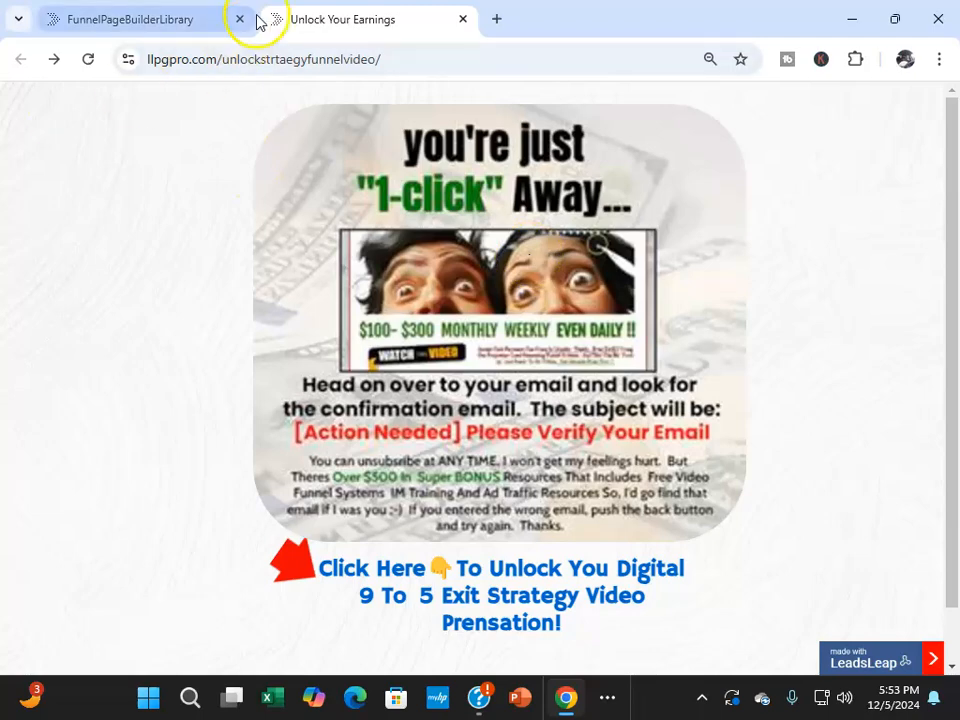
# Switch to the funnel page builder library and review the first row of lead capture templates with their share codes
pyautogui.click(189, 21)
pyautogui.scroll(3, 545, 207)
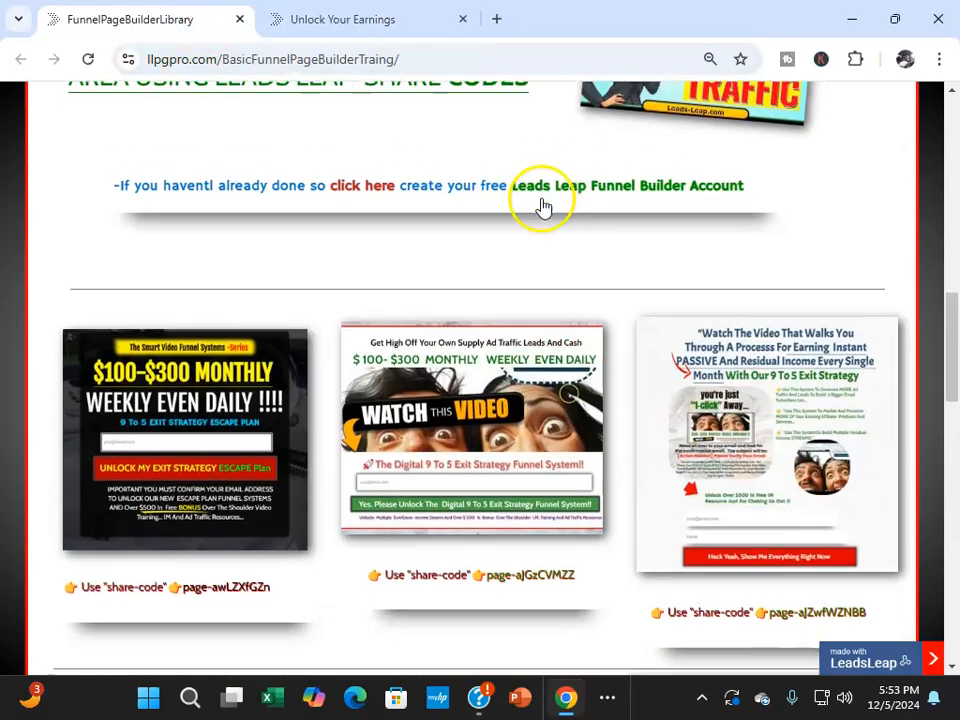
pyautogui.scroll(-2, 542, 208)
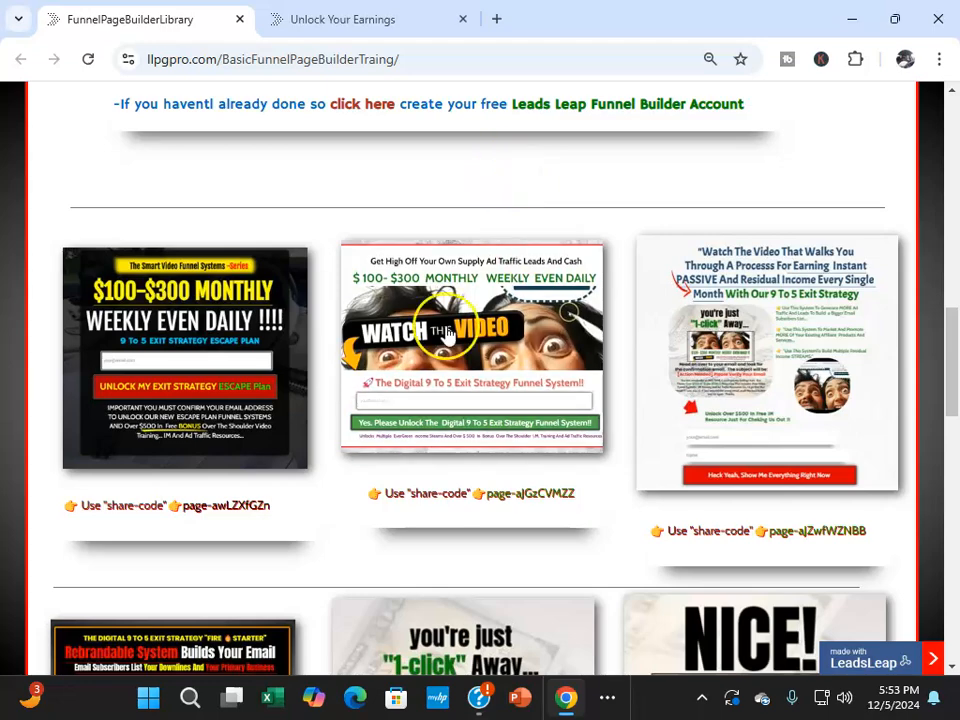
pyautogui.scroll(-2, 643, 189)
pyautogui.scroll(1, 467, 283)
pyautogui.scroll(1, 470, 285)
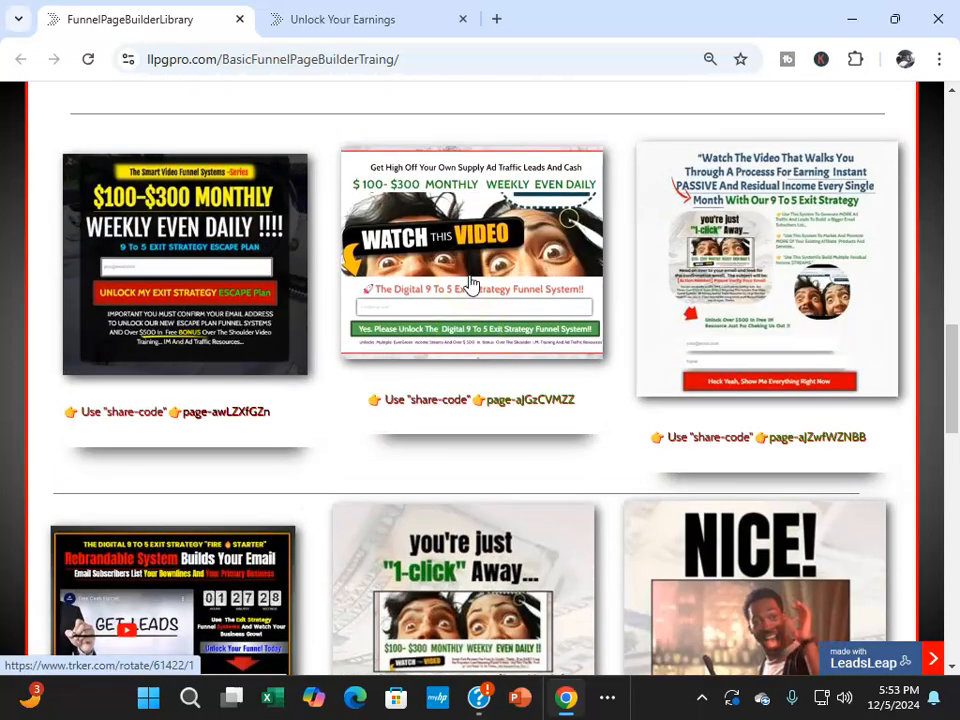
# Open the LeadsLeap Page Manager in a new browser tab and look over the Main9to5Exit LeadCapBridgeRotator campaign
pyautogui.click(497, 22)
pyautogui.write('leads')
pyautogui.press('Return')
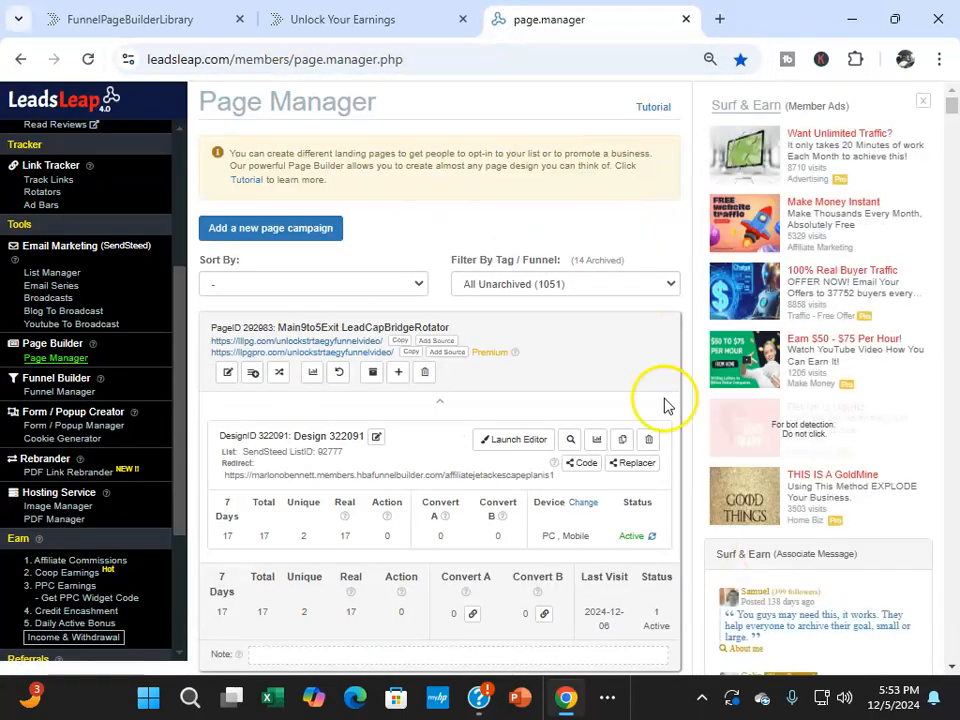
pyautogui.scroll(-4, 317, 146)
pyautogui.scroll(-2, 360, 150)
pyautogui.scroll(2, 360, 150)
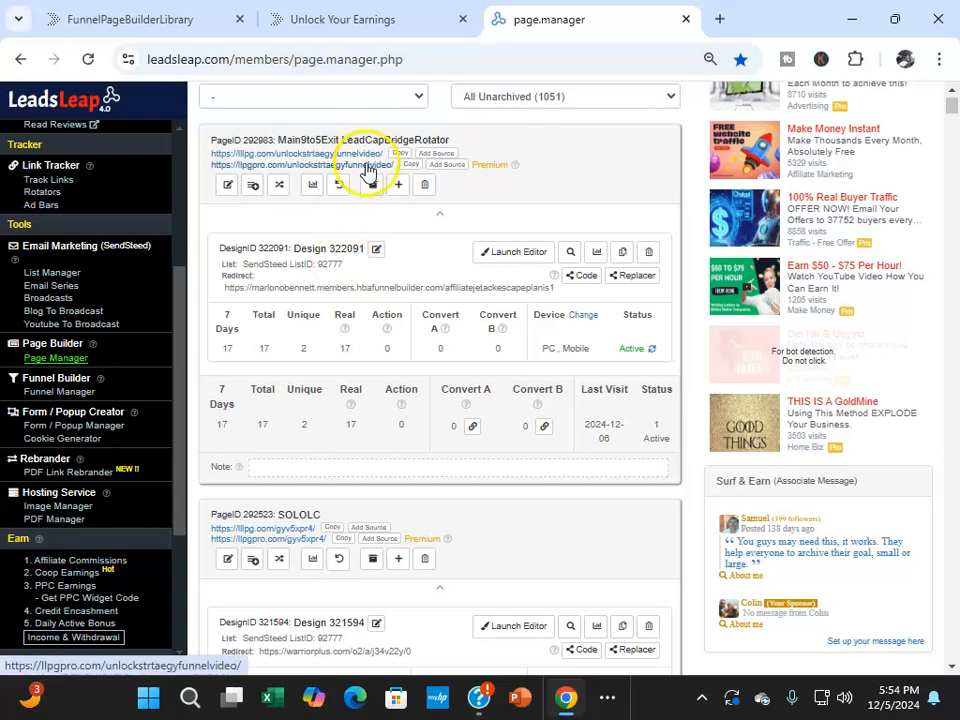
pyautogui.scroll(4, 368, 170)
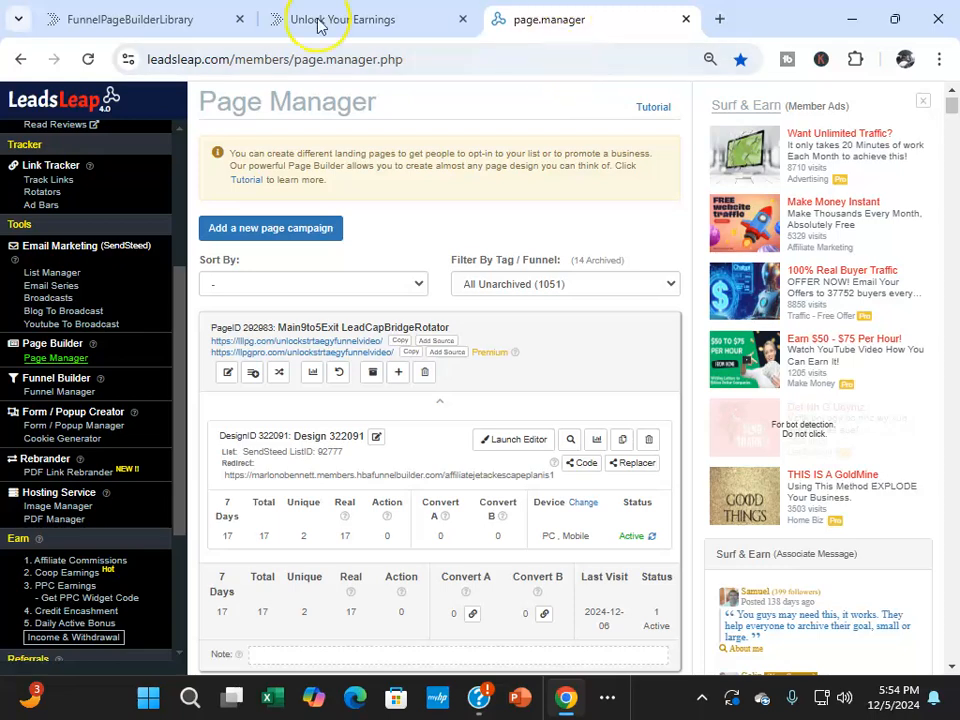
# Return to the unlock page and examine it from the heading down to its video presentation link
pyautogui.click(197, 21)
pyautogui.click(422, 16)
pyautogui.click(536, 16)
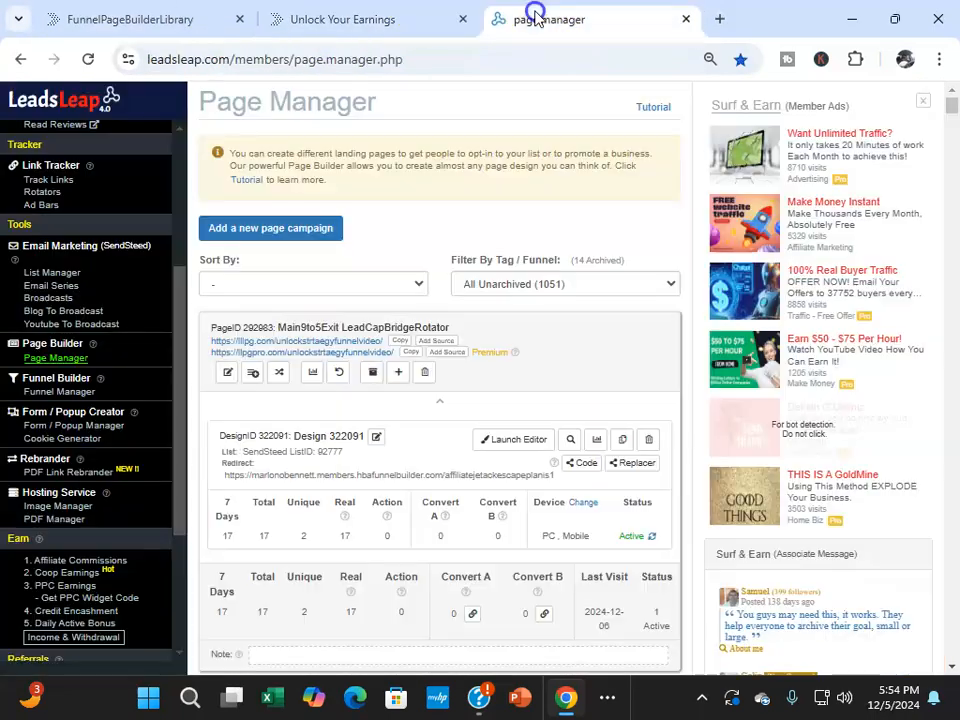
pyautogui.click(343, 19)
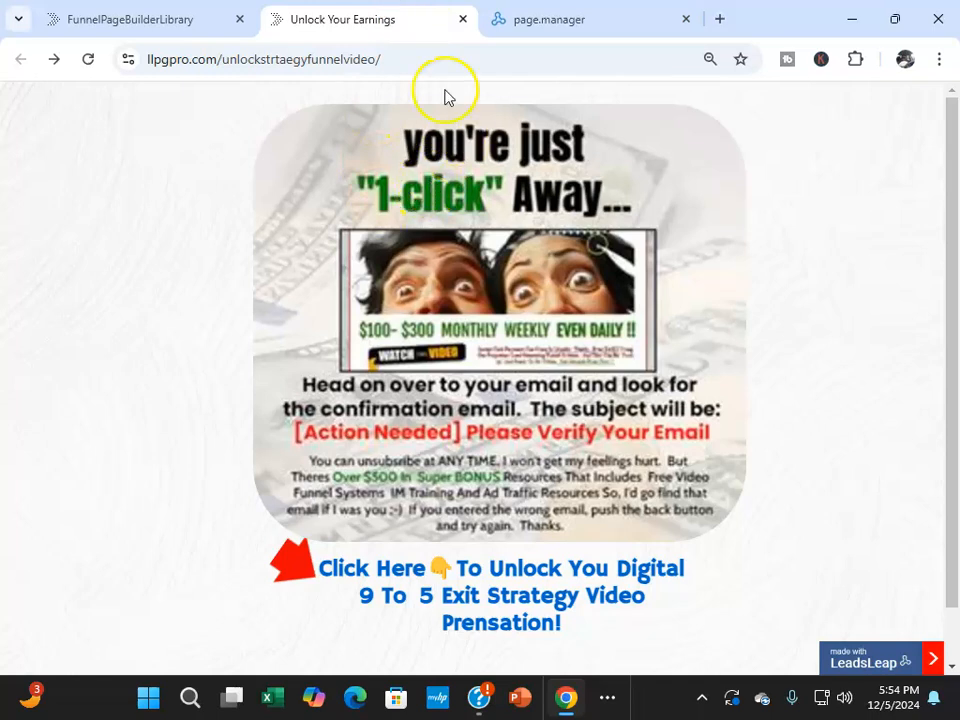
pyautogui.scroll(-1, 490, 200)
pyautogui.scroll(-2, 514, 531)
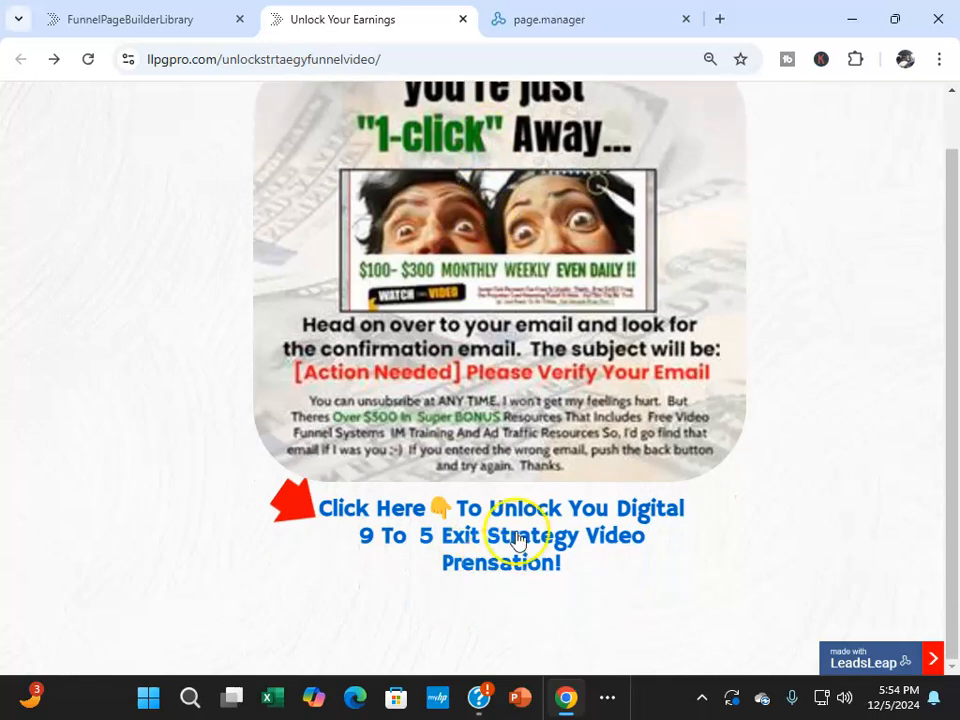
pyautogui.scroll(2, 350, 183)
pyautogui.scroll(-1, 386, 220)
pyautogui.scroll(1, 439, 141)
pyautogui.scroll(-1, 332, 188)
pyautogui.scroll(1, 338, 190)
pyautogui.scroll(-2, 338, 190)
pyautogui.scroll(2, 343, 214)
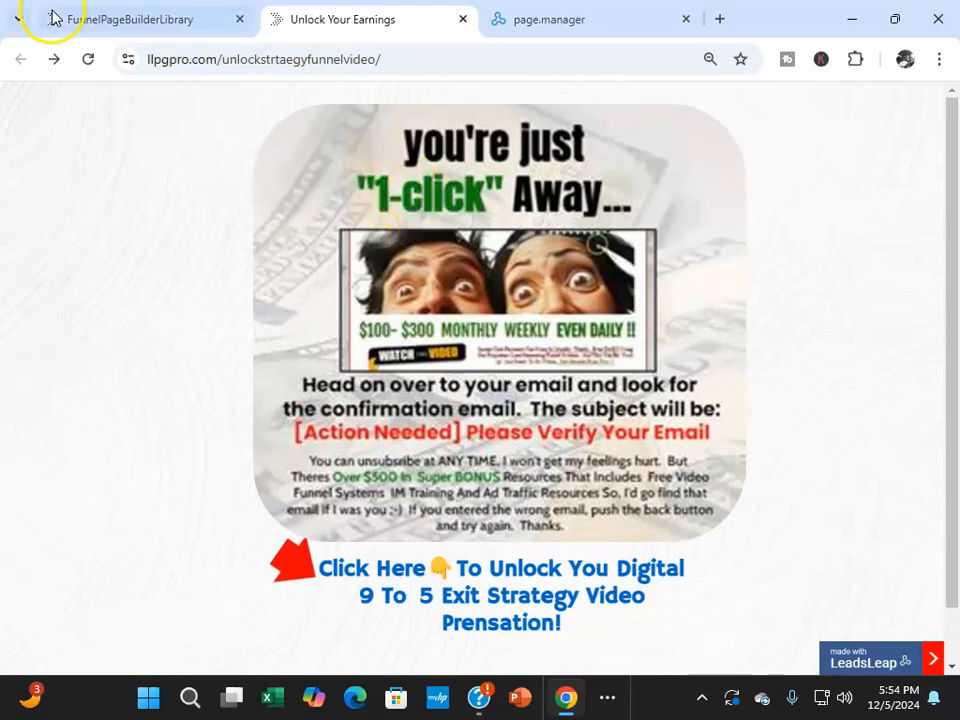
# Examine the bridge page templates and share codes in the funnel page builder library, including the training section above them
pyautogui.click(142, 20)
pyautogui.scroll(-5, 615, 150)
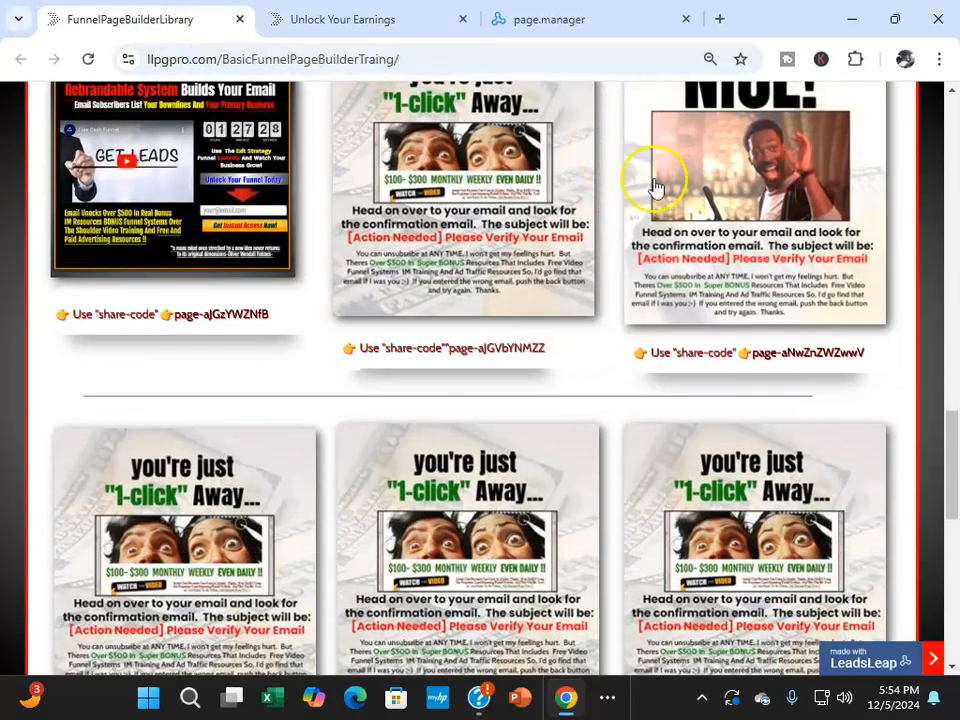
pyautogui.scroll(2, 377, 247)
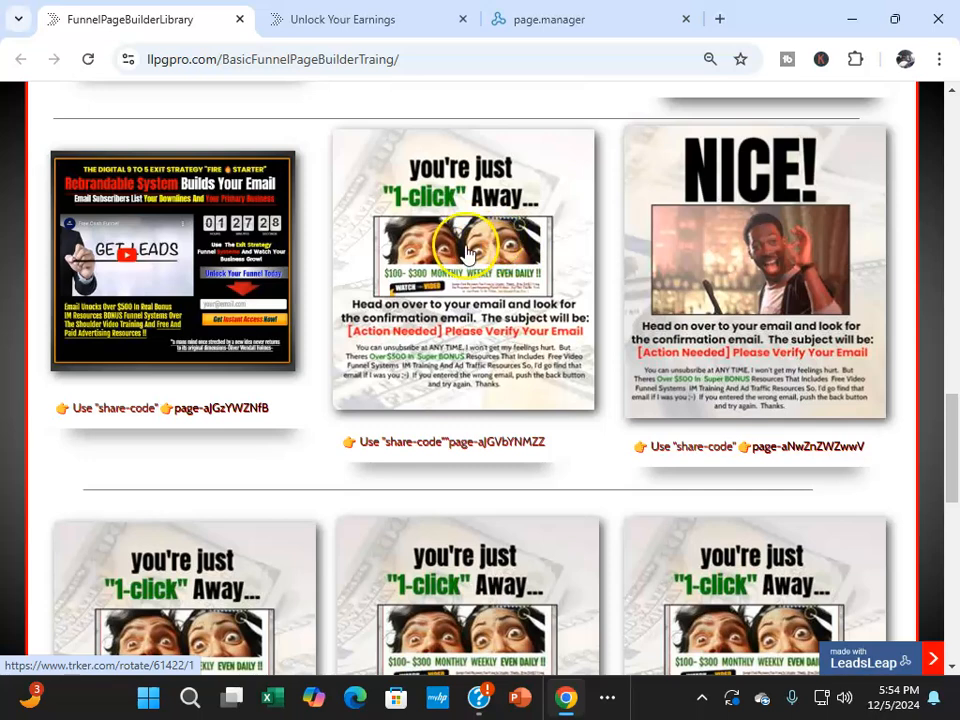
pyautogui.scroll(3, 466, 252)
pyautogui.scroll(-2, 418, 352)
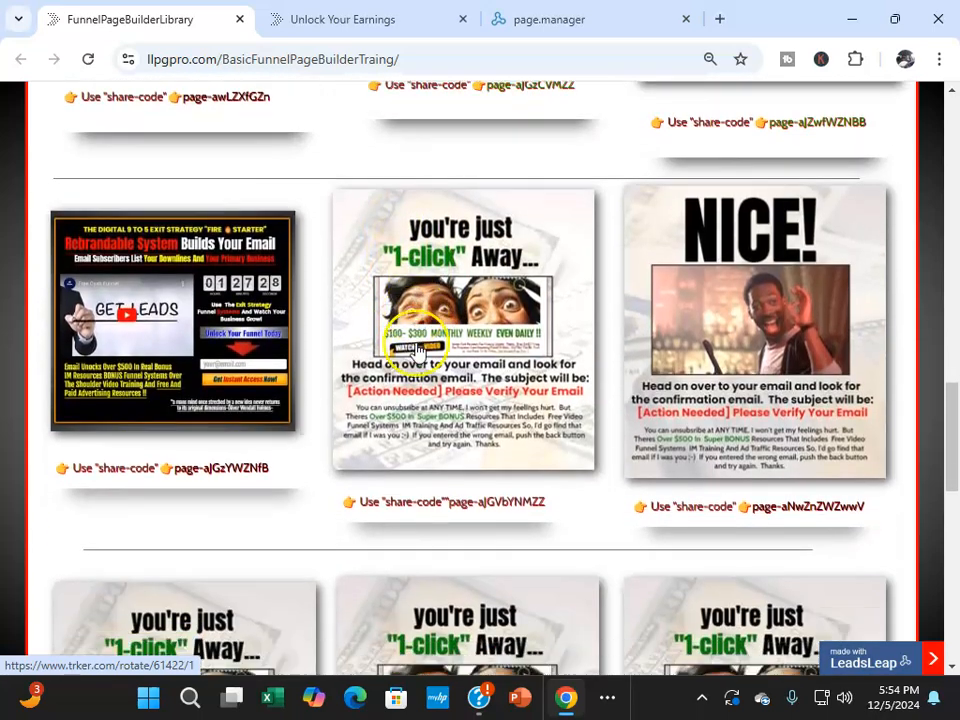
pyautogui.scroll(-1, 440, 240)
pyautogui.scroll(2, 430, 300)
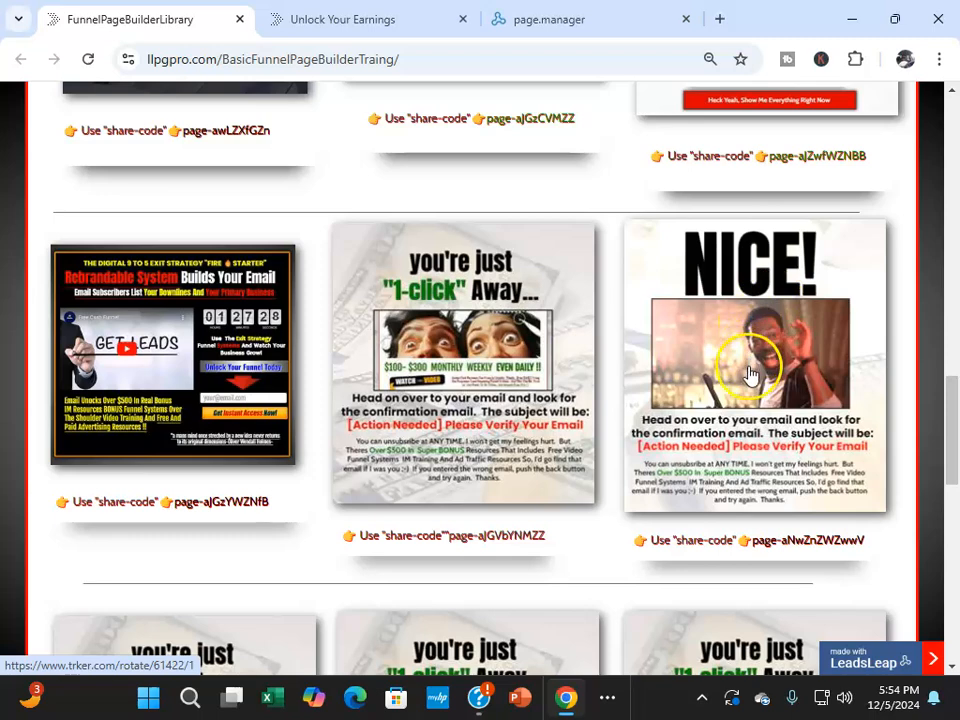
pyautogui.scroll(1, 420, 320)
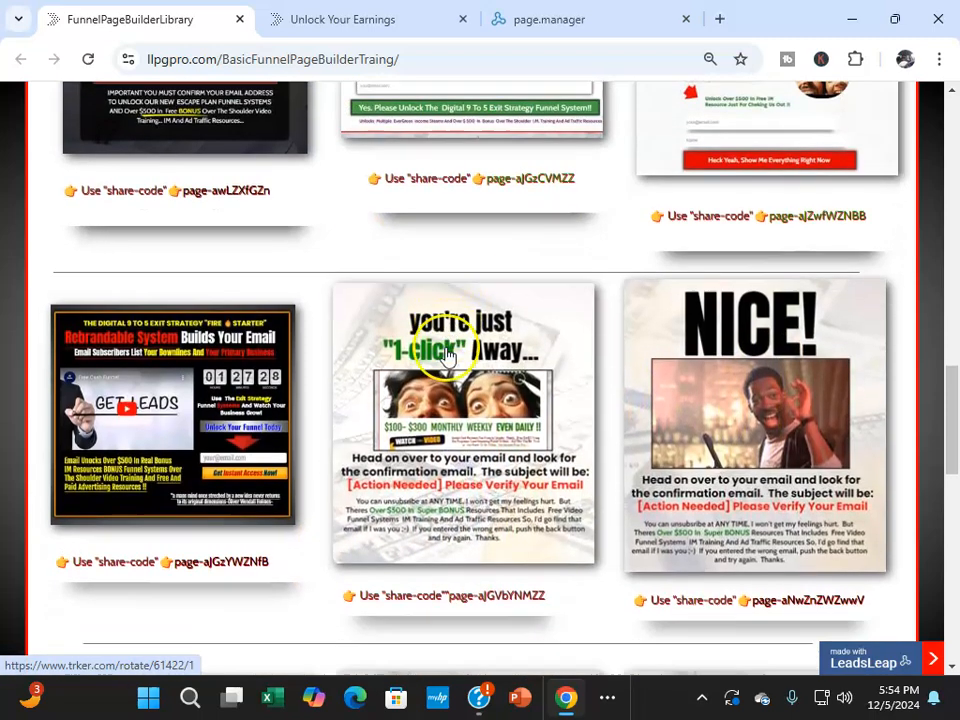
pyautogui.scroll(1, 470, 320)
pyautogui.scroll(-3, 521, 242)
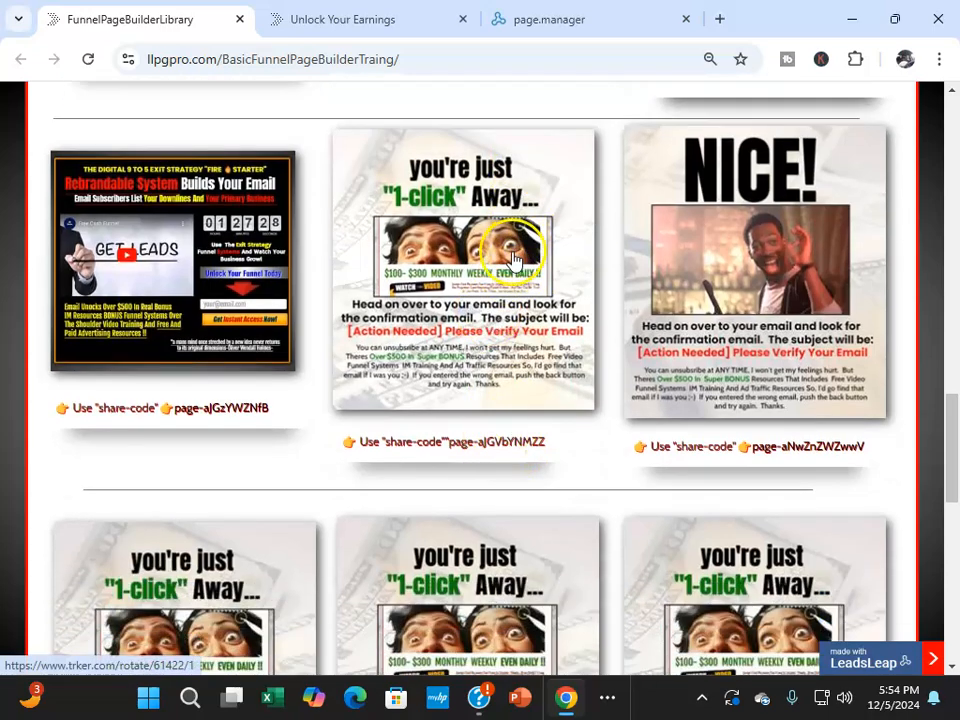
pyautogui.scroll(9, 690, 214)
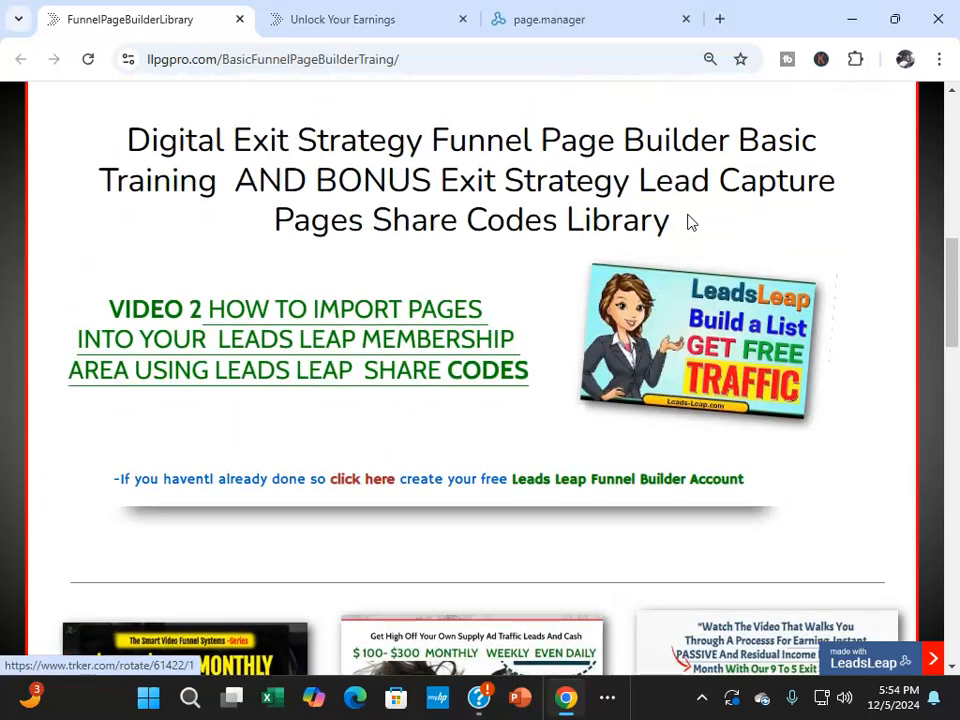
pyautogui.scroll(8, 688, 220)
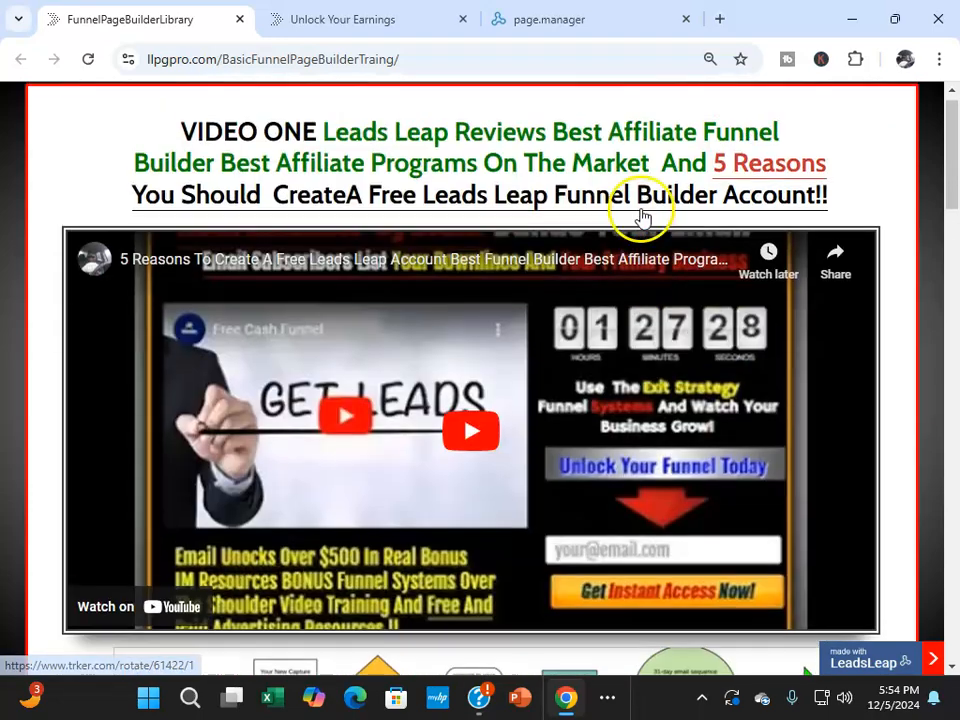
pyautogui.scroll(-12, 641, 218)
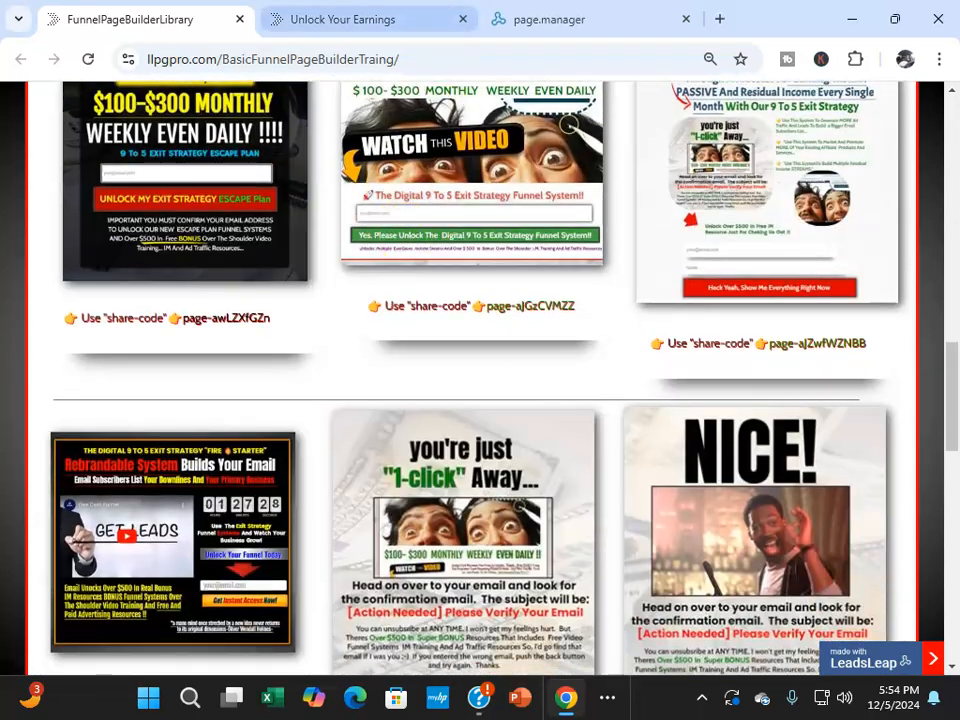
# Revisit the unlock page briefly, and return to the LeadsLeap Page Manager
pyautogui.click(410, 19)
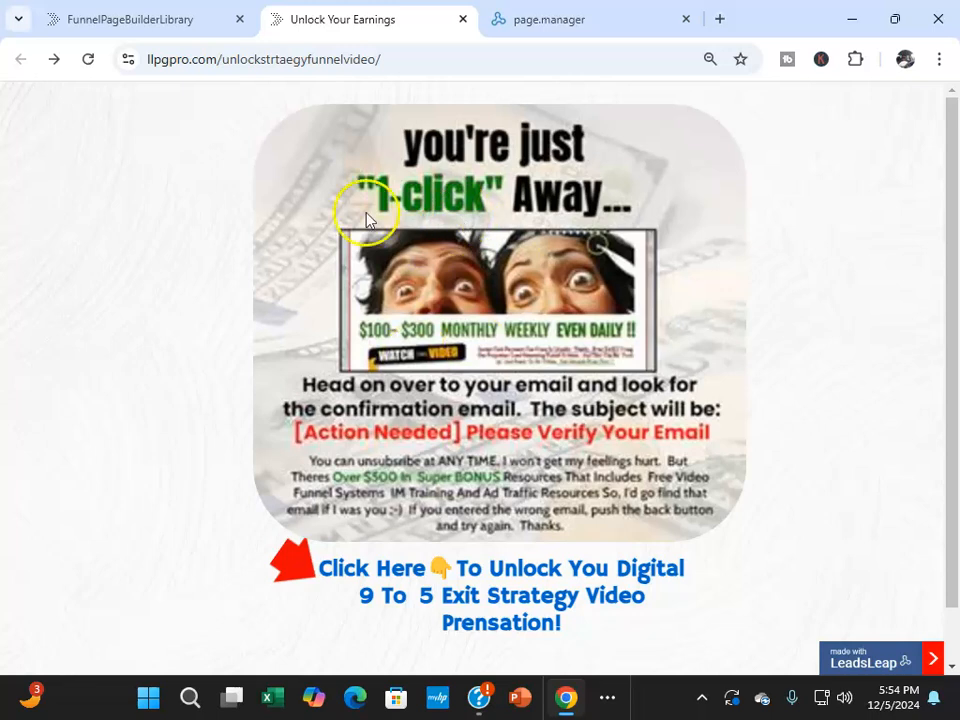
pyautogui.click(607, 31)
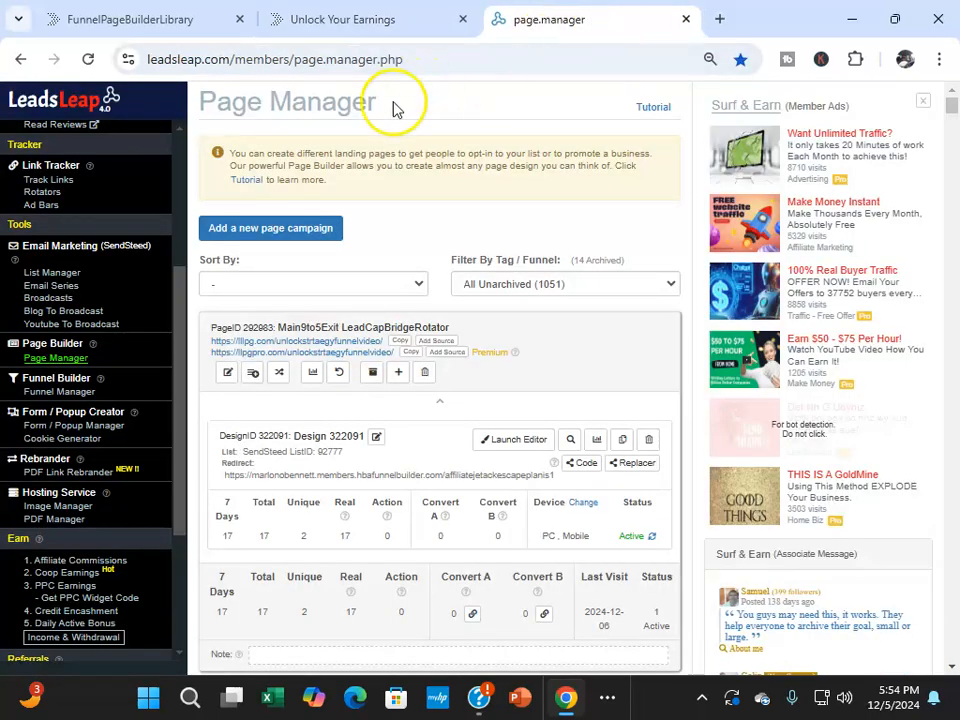
pyautogui.click(290, 228)
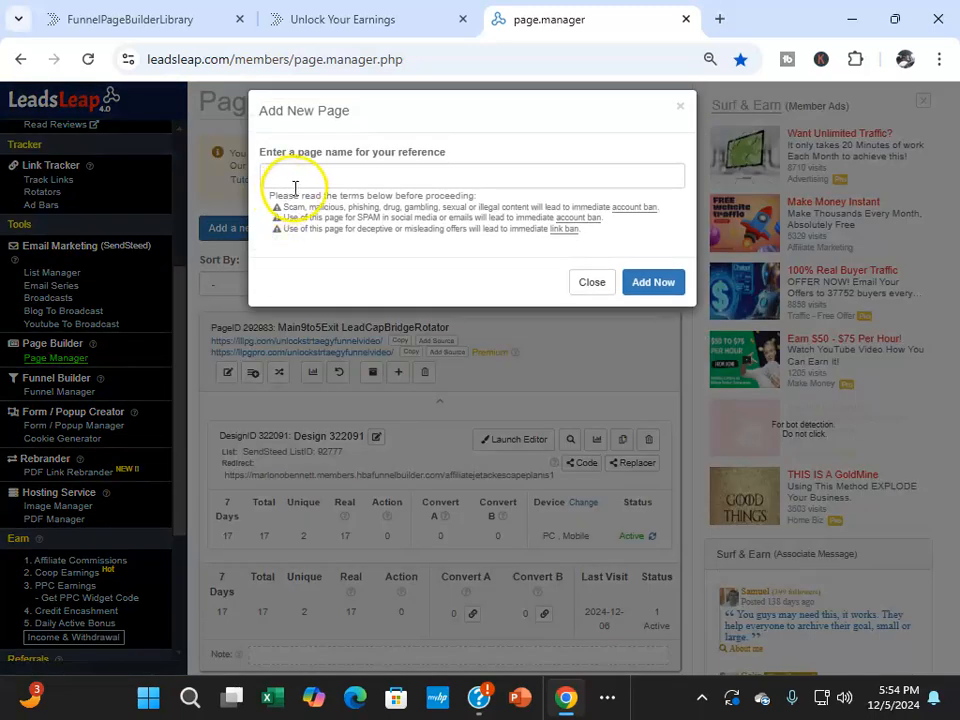
pyautogui.click(598, 280)
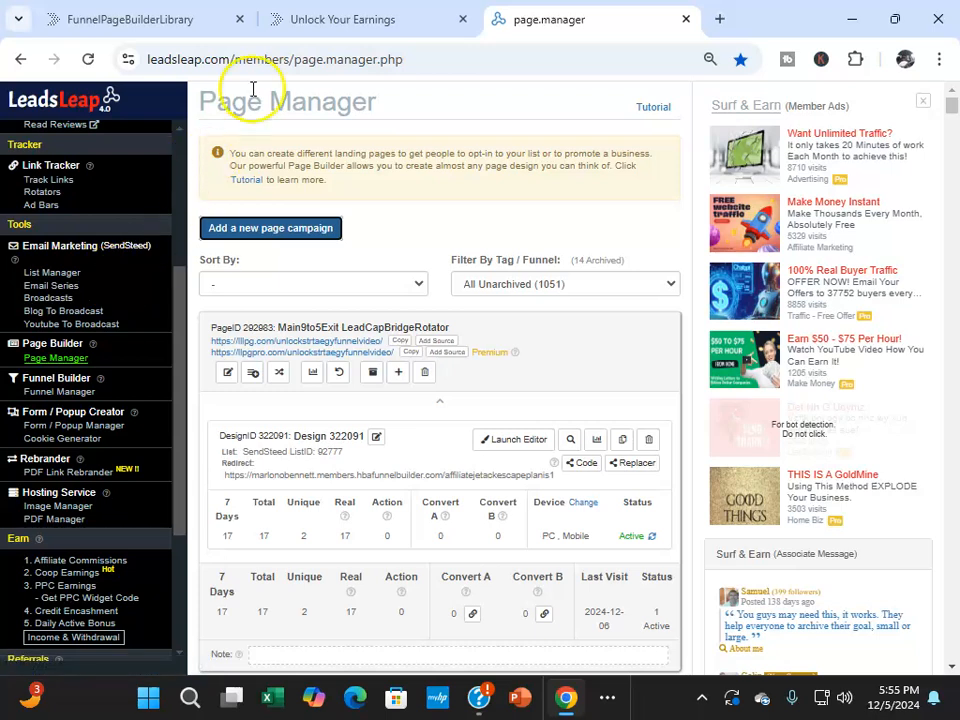
pyautogui.click(54, 273)
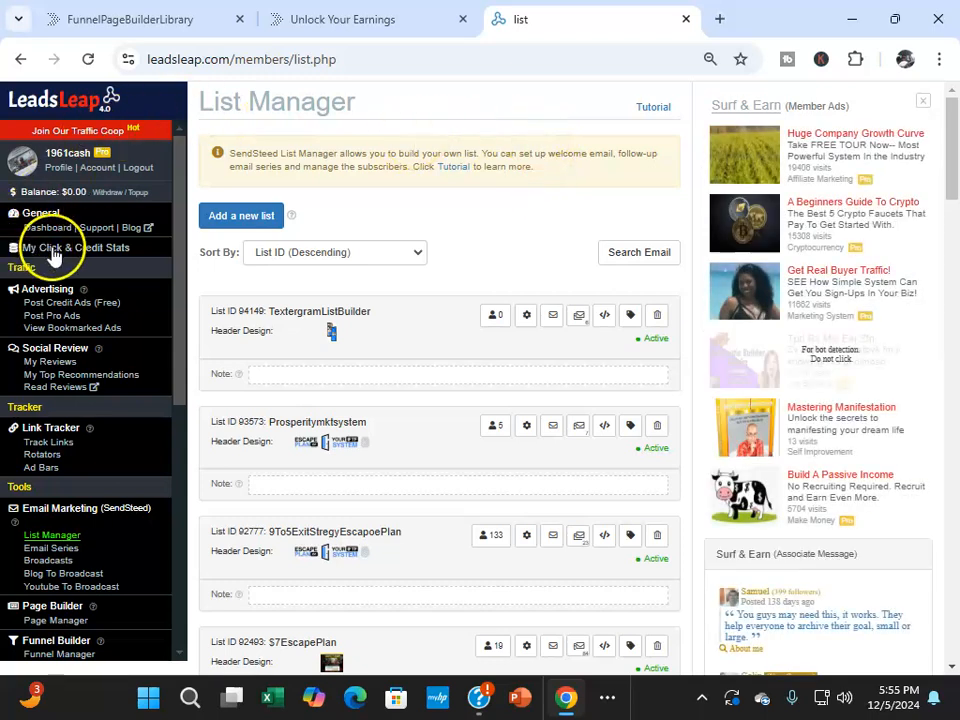
pyautogui.scroll(-2, 55, 245)
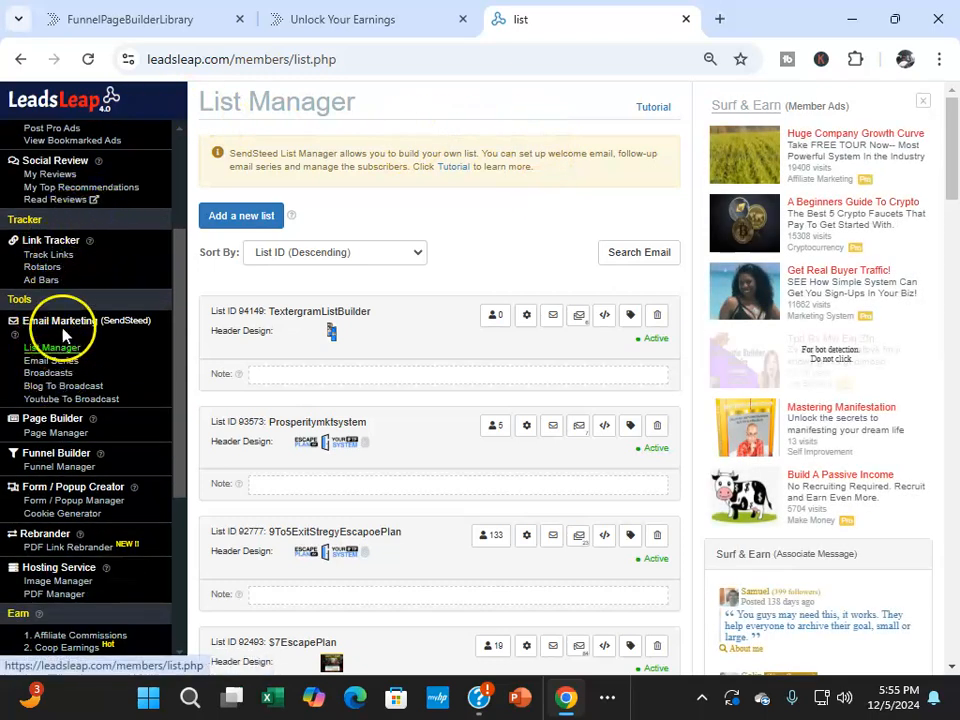
pyautogui.scroll(-2, 63, 240)
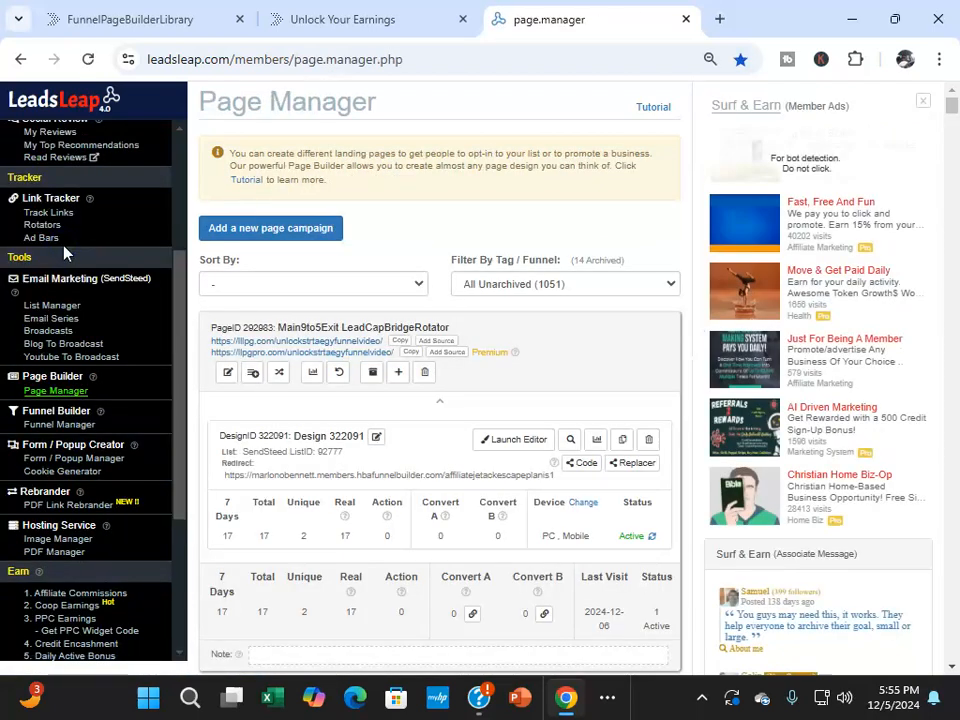
# Add a new page campaign named Newbridgepage in the Page Manager
pyautogui.click(262, 238)
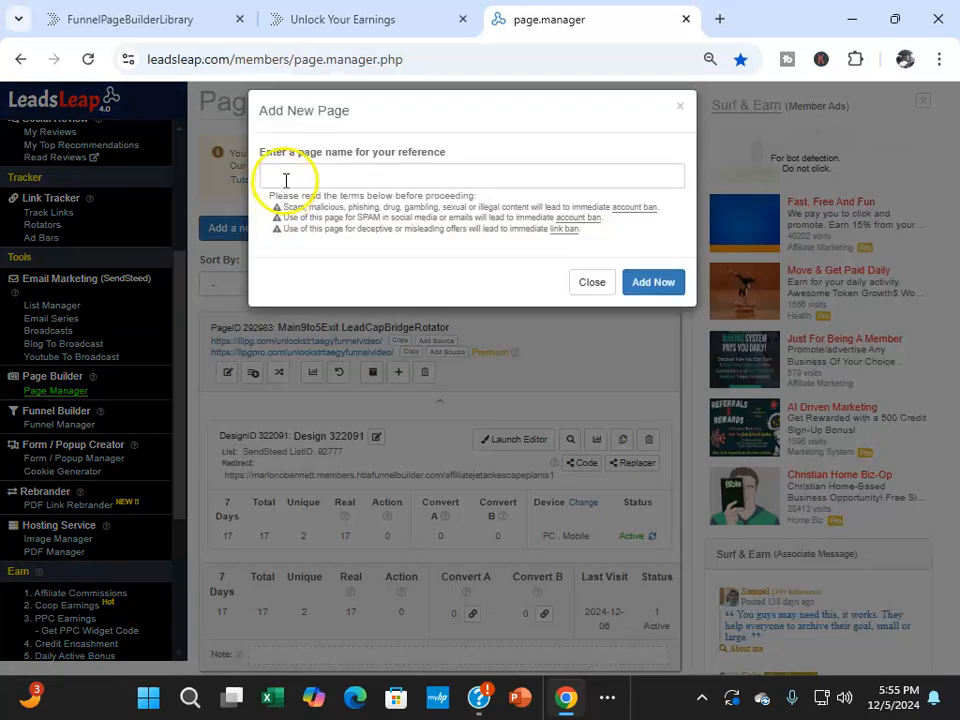
pyautogui.click(284, 177)
pyautogui.write('Newb')
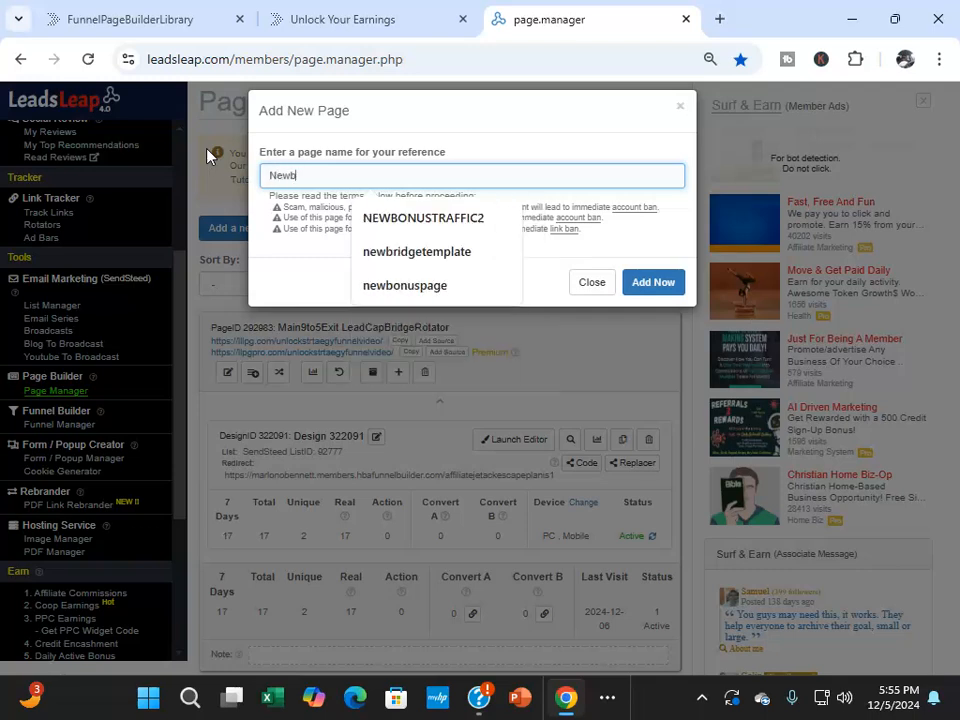
pyautogui.press('BackSpace')
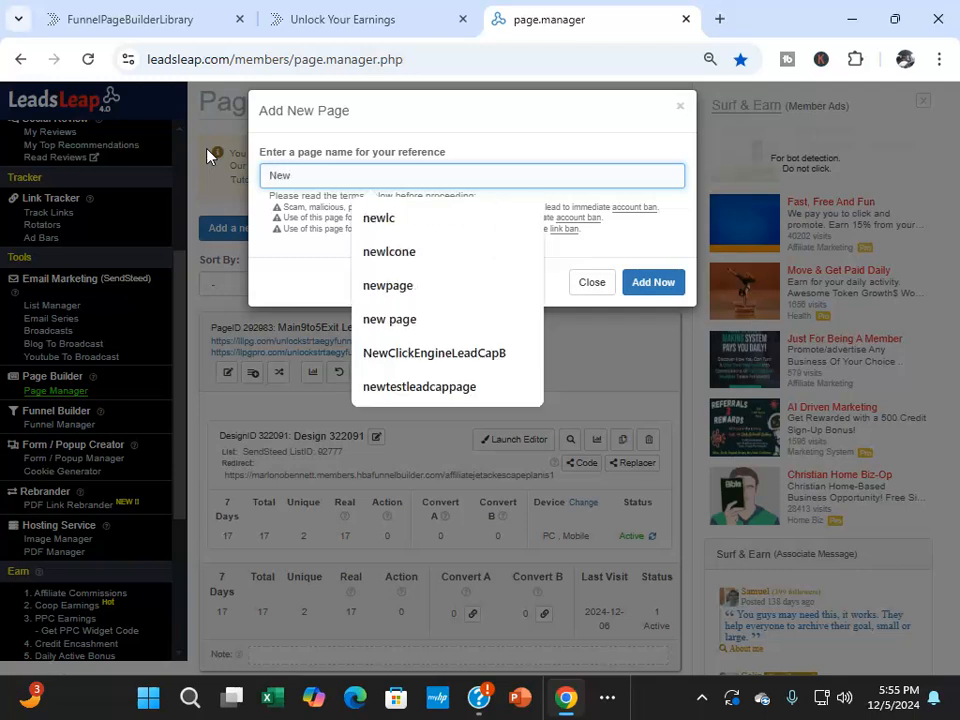
pyautogui.write('brid')
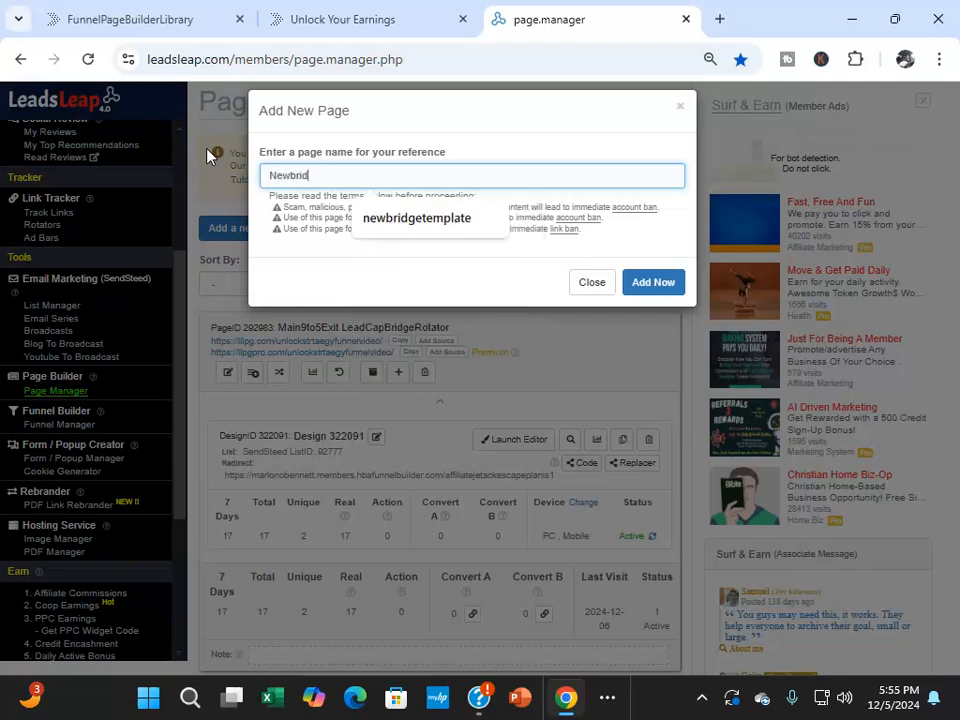
pyautogui.write('epage')
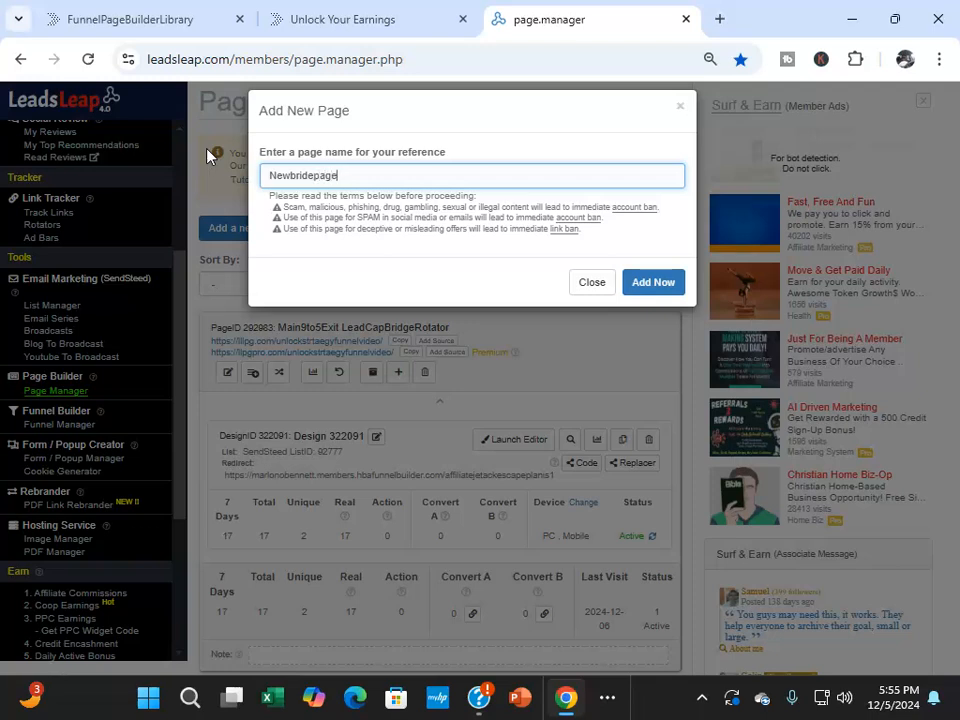
pyautogui.click(272, 180)
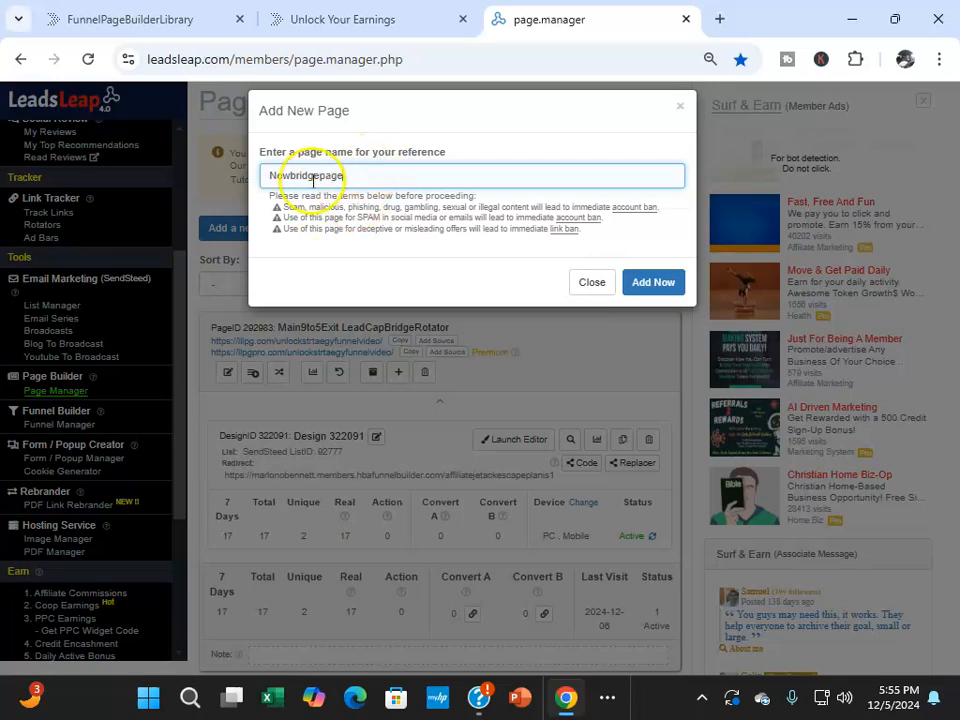
pyautogui.click(653, 286)
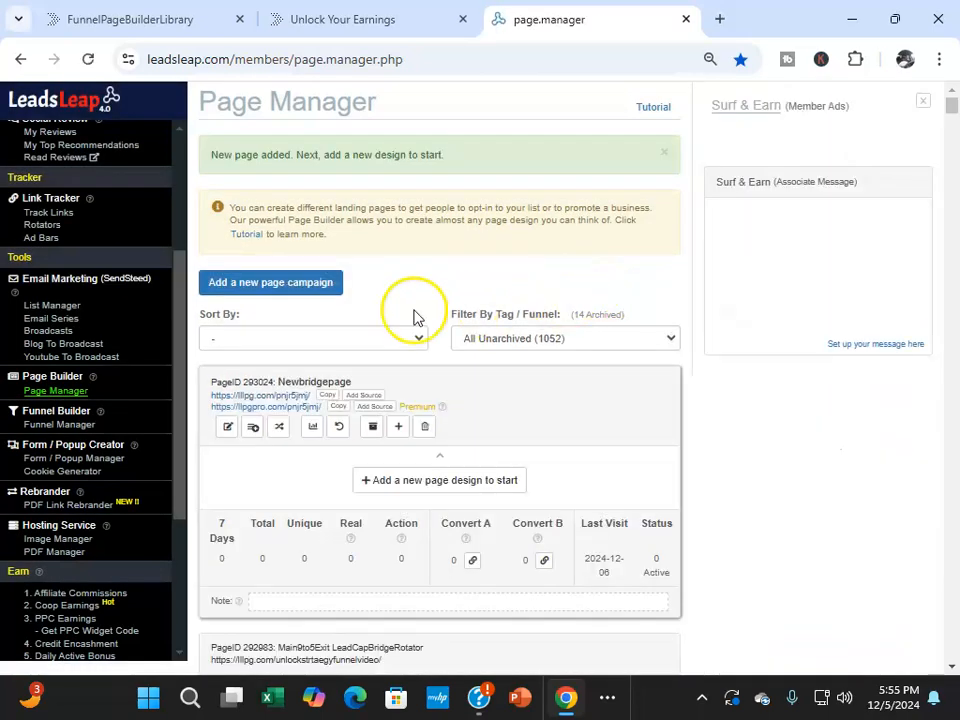
# Enlarge the page view and examine the Newbridgepage campaign entry and its option for adding a new page design
pyautogui.scroll(-5, 401, 270)
pyautogui.scroll(5, 266, 285)
pyautogui.scroll(-3, 286, 170)
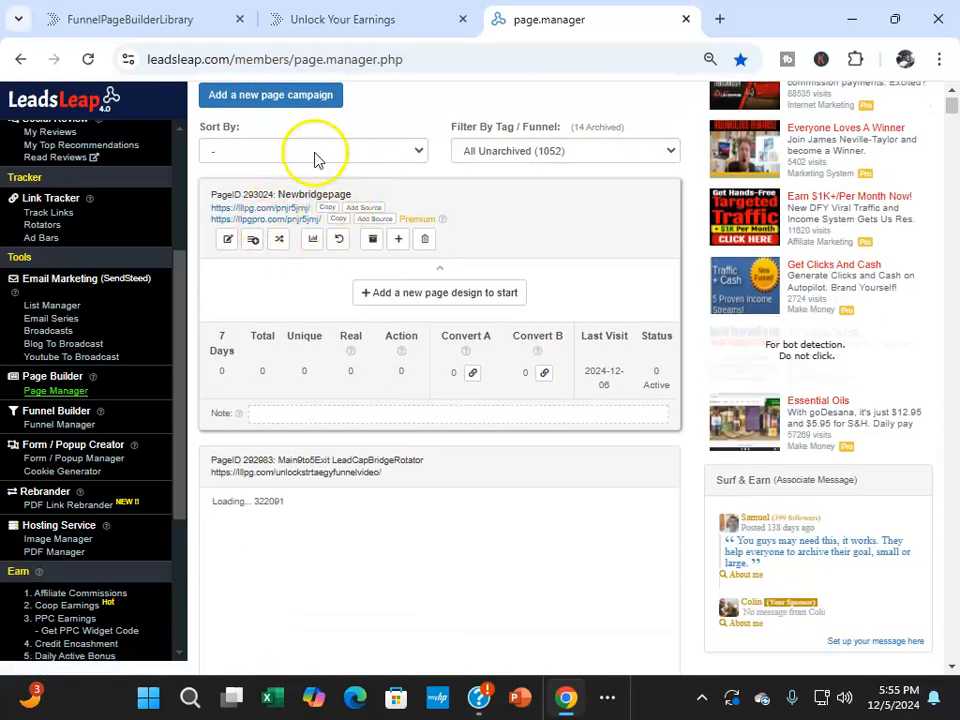
pyautogui.hotkey('ctrl', '+')
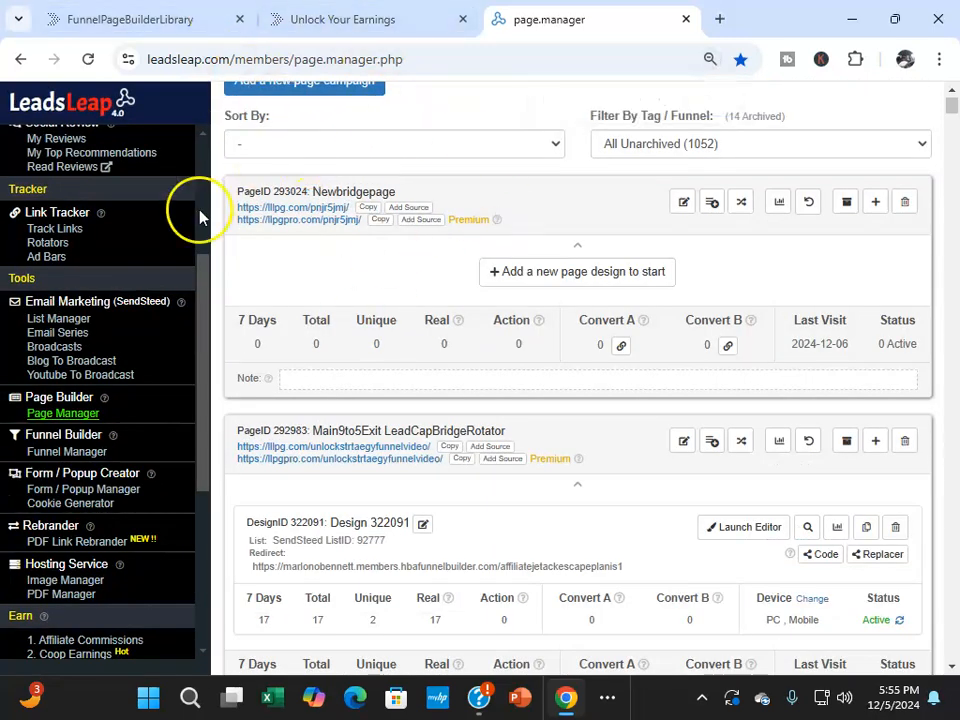
pyautogui.scroll(1, 366, 182)
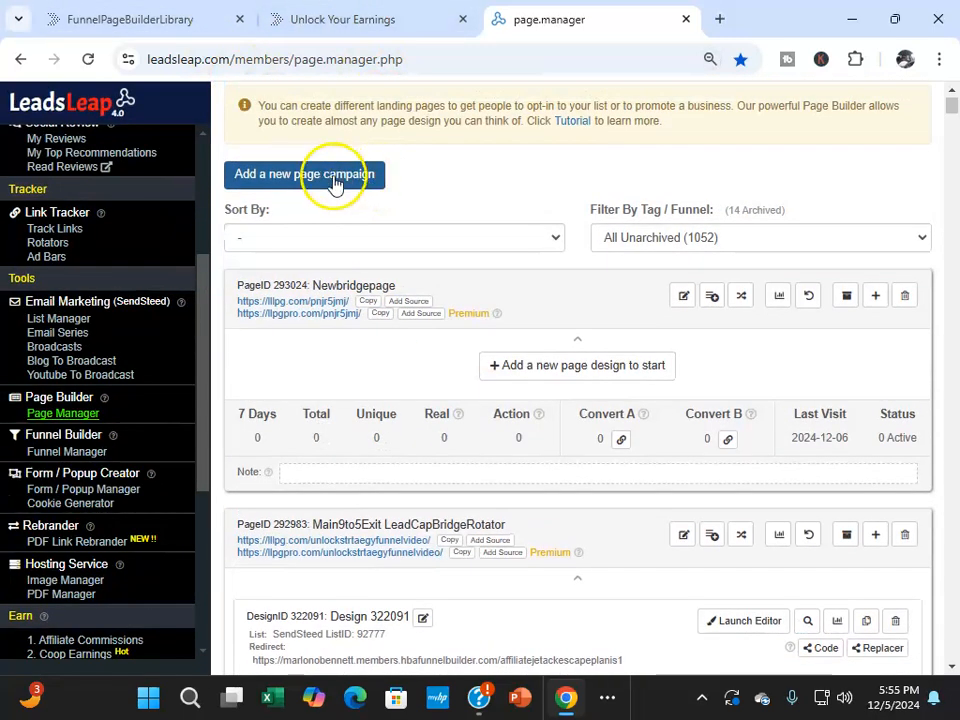
pyautogui.scroll(-1, 346, 190)
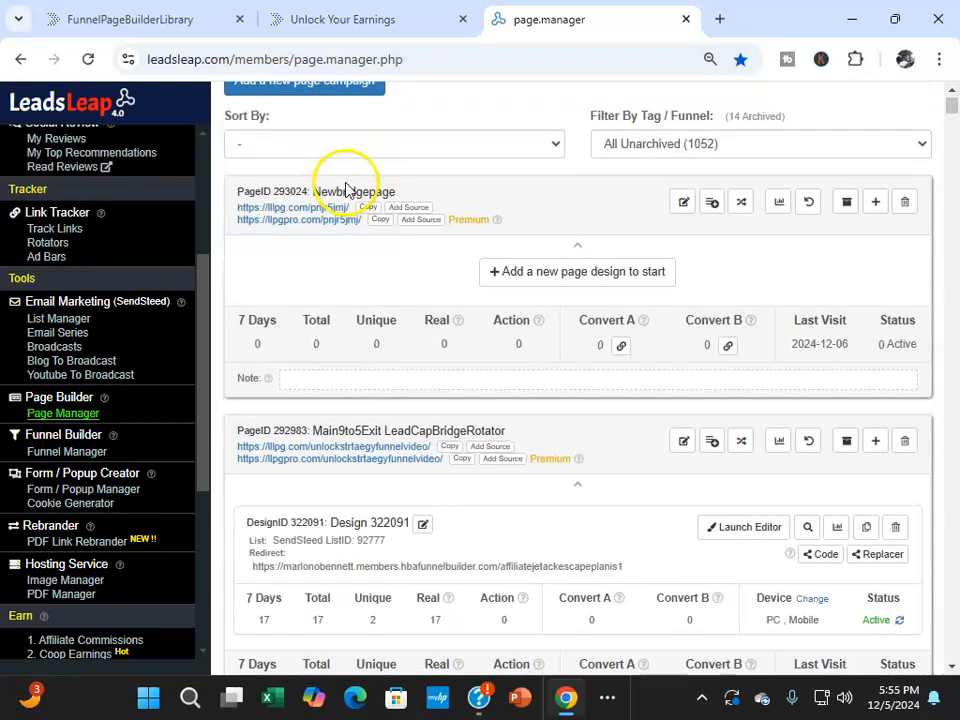
pyautogui.scroll(-1, 338, 229)
pyautogui.scroll(1, 340, 228)
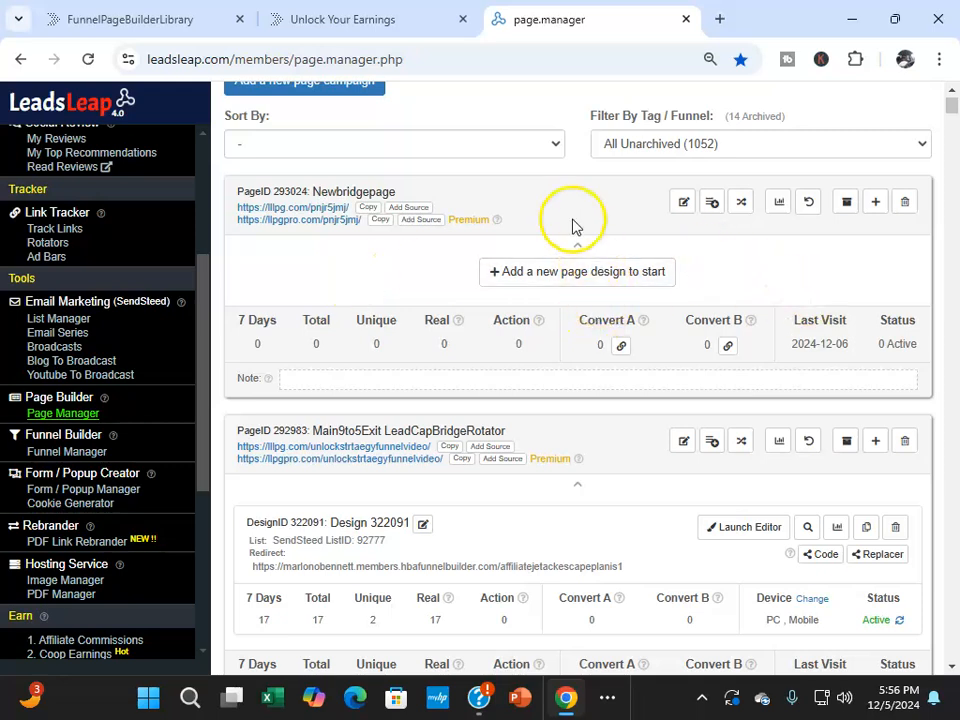
pyautogui.click(570, 274)
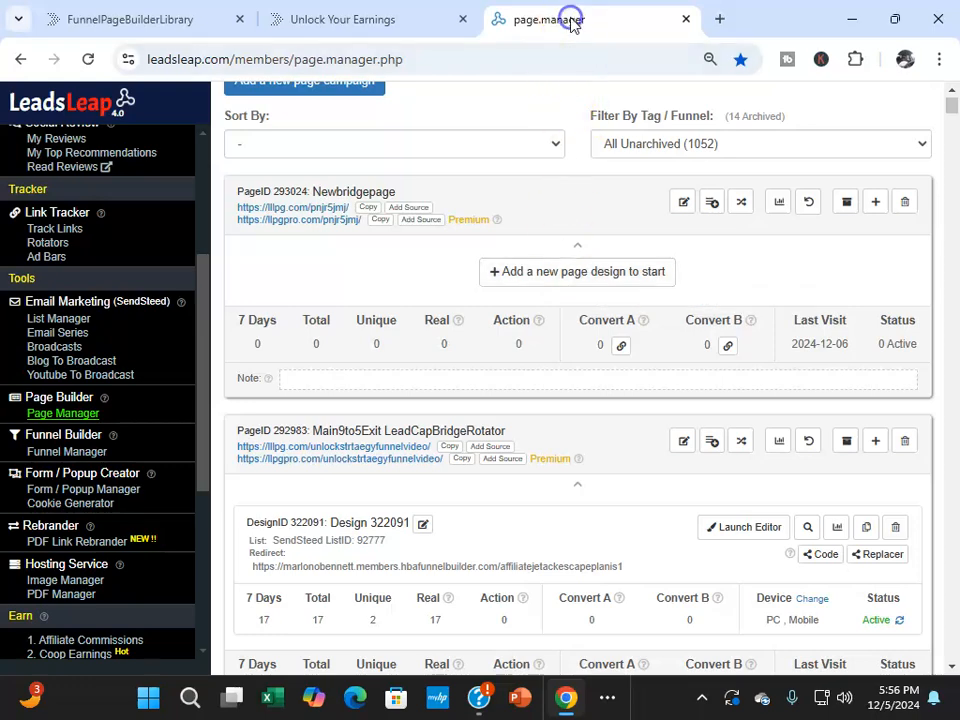
# Copy the share code page-aNwZnZWZwwV shown under the "NICE!" template in the funnel page builder library
pyautogui.click(164, 15)
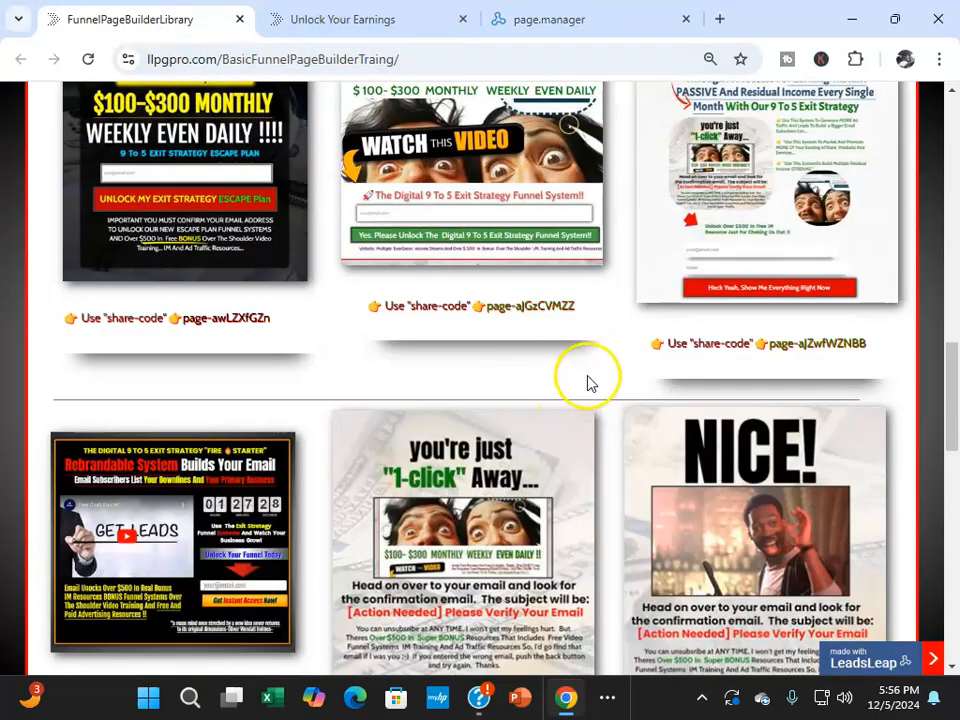
pyautogui.scroll(-4, 590, 383)
pyautogui.scroll(1, 727, 341)
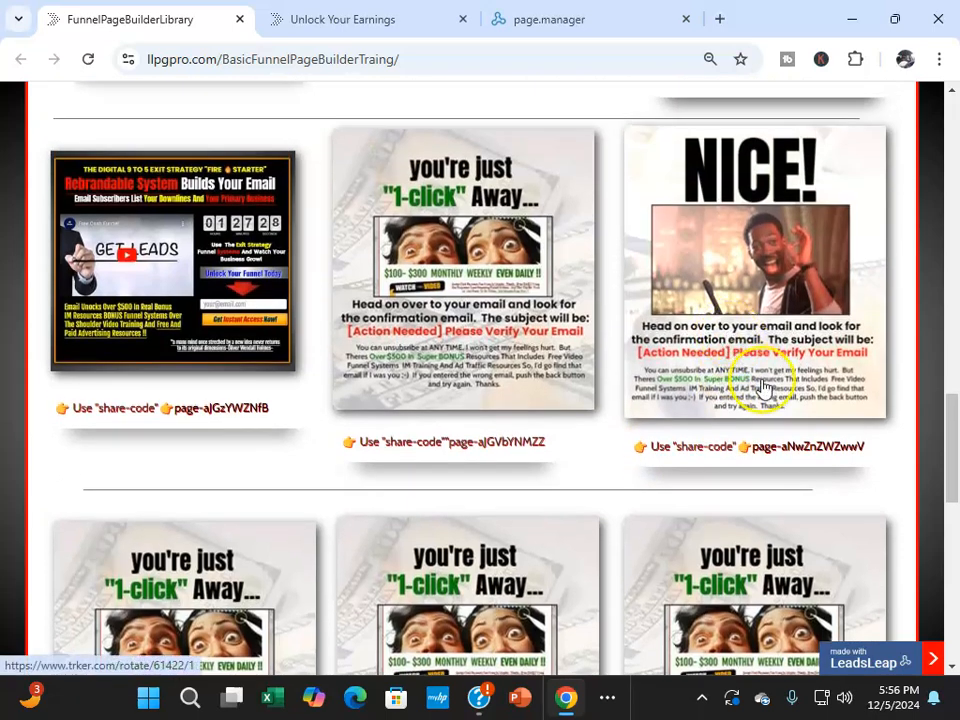
pyautogui.moveTo(881, 446); pyautogui.dragTo(864, 446)
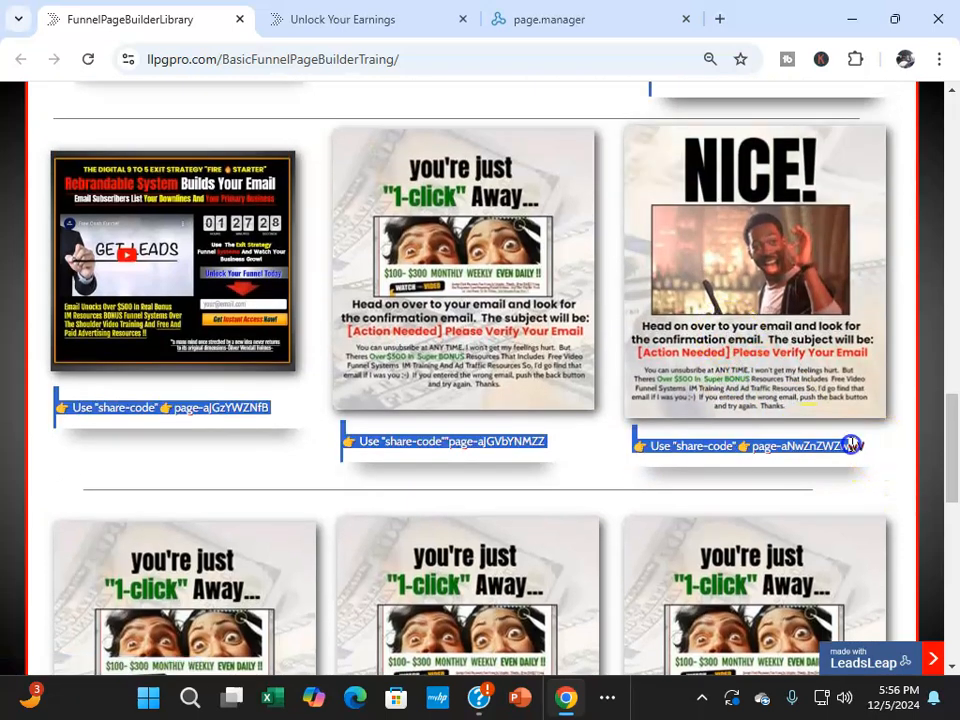
pyautogui.click(885, 451)
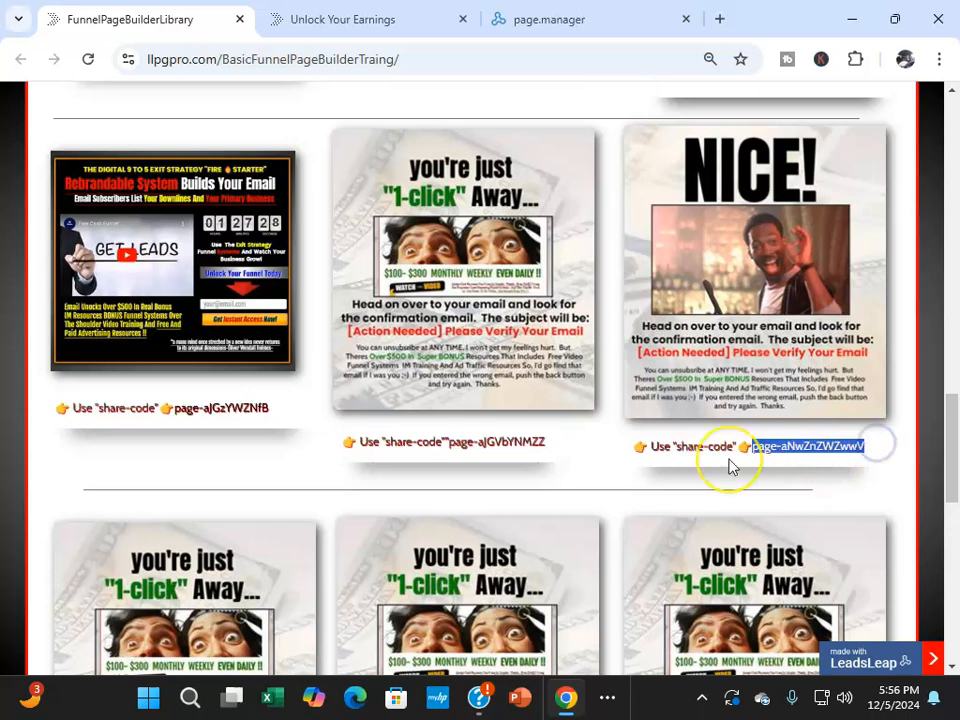
pyautogui.scroll(1, 730, 466)
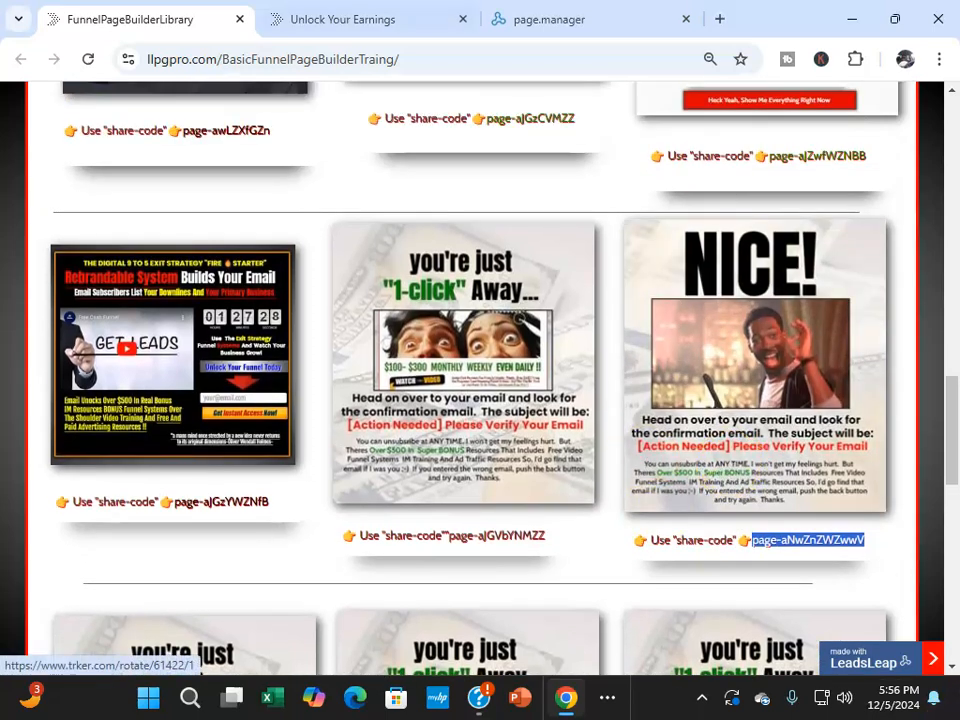
# Return to the Page Manager and import a design into the Newbridgepage campaign using share code page-aNwZnZWZwwV
pyautogui.click(360, 14)
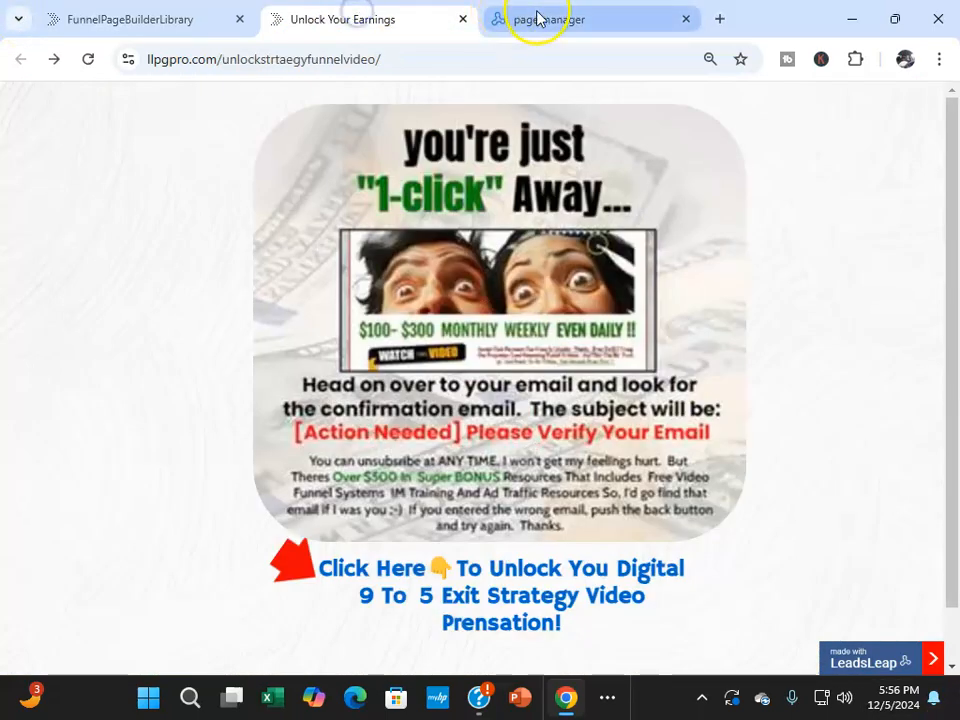
pyautogui.click(170, 22)
pyautogui.click(563, 21)
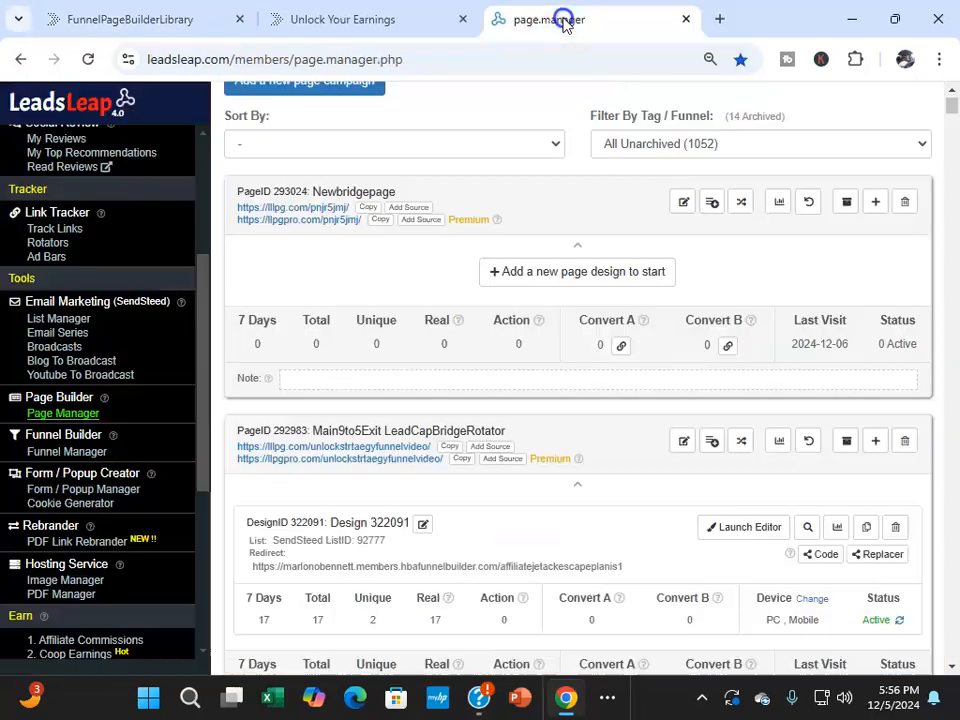
pyautogui.scroll(1, 510, 137)
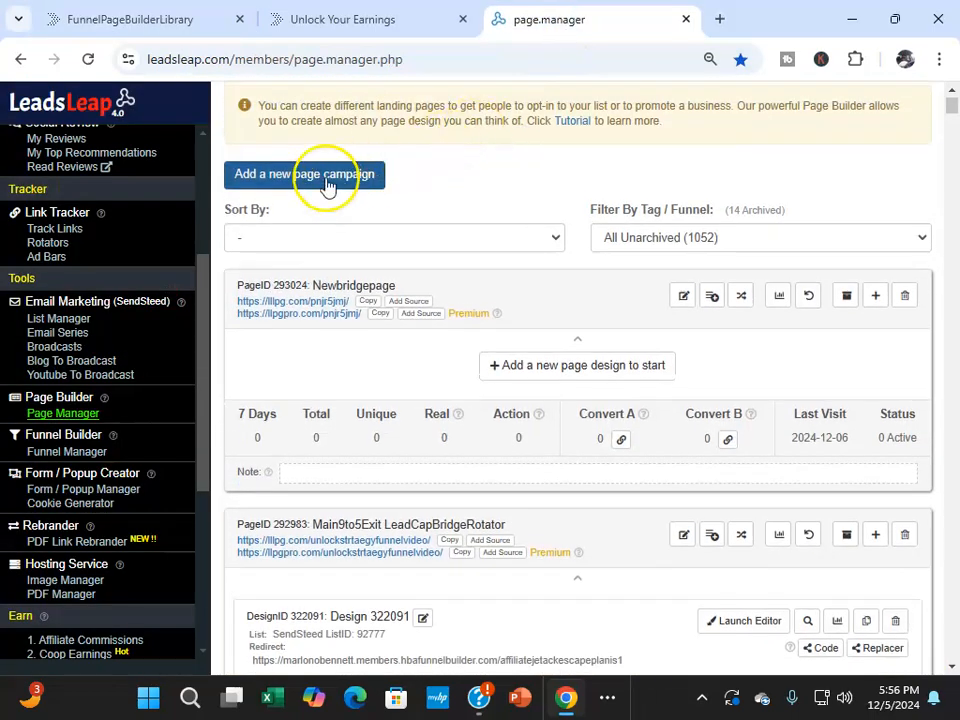
pyautogui.scroll(-2, 290, 190)
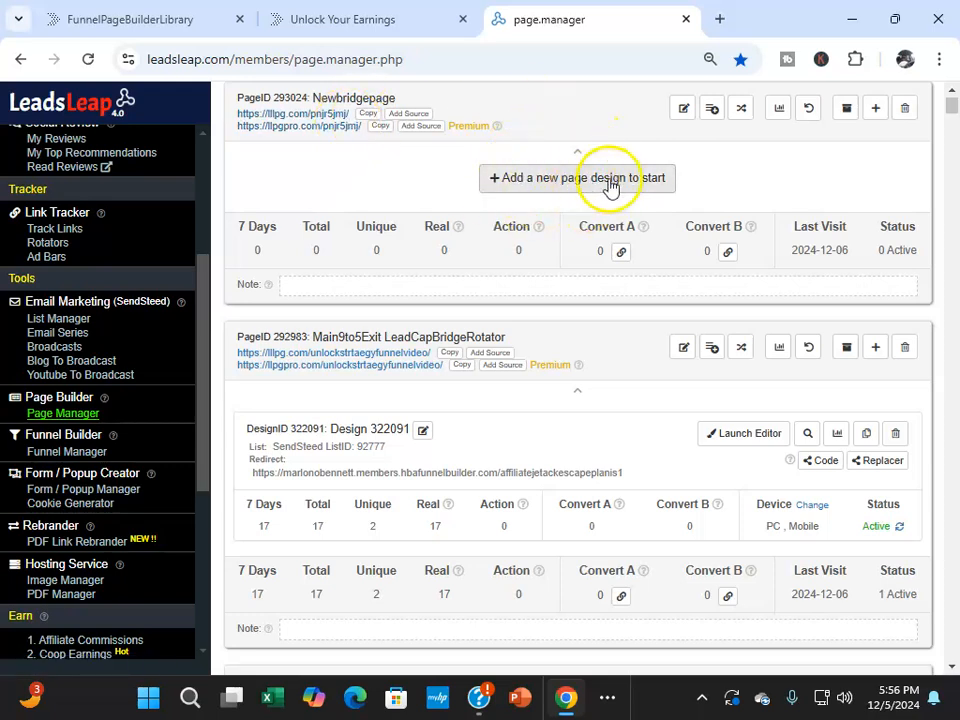
pyautogui.click(608, 180)
pyautogui.click(604, 205)
pyautogui.write('page-aNwZnZWZwwV')
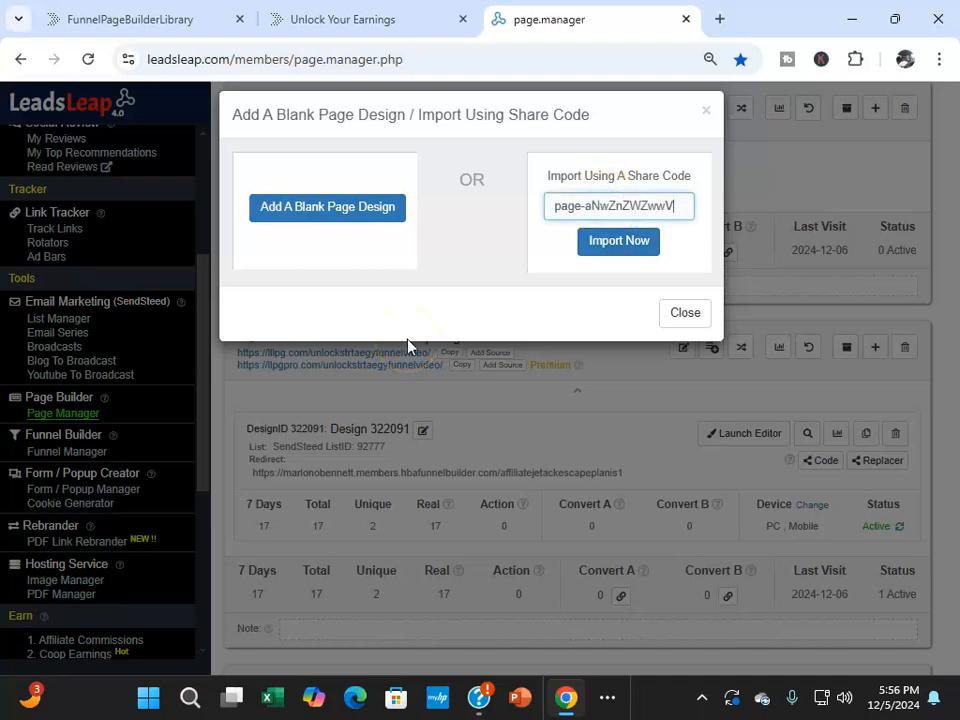
pyautogui.click(619, 242)
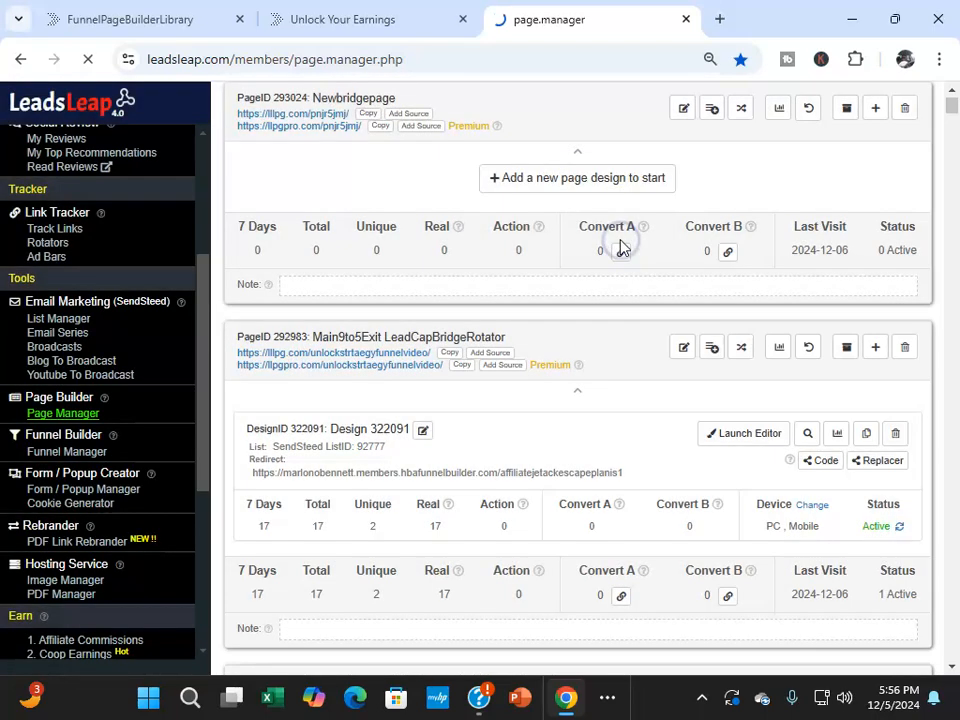
# Examine the Newbridgepage campaign entry with its imported design, page links, status and available actions
pyautogui.scroll(1, 553, 186)
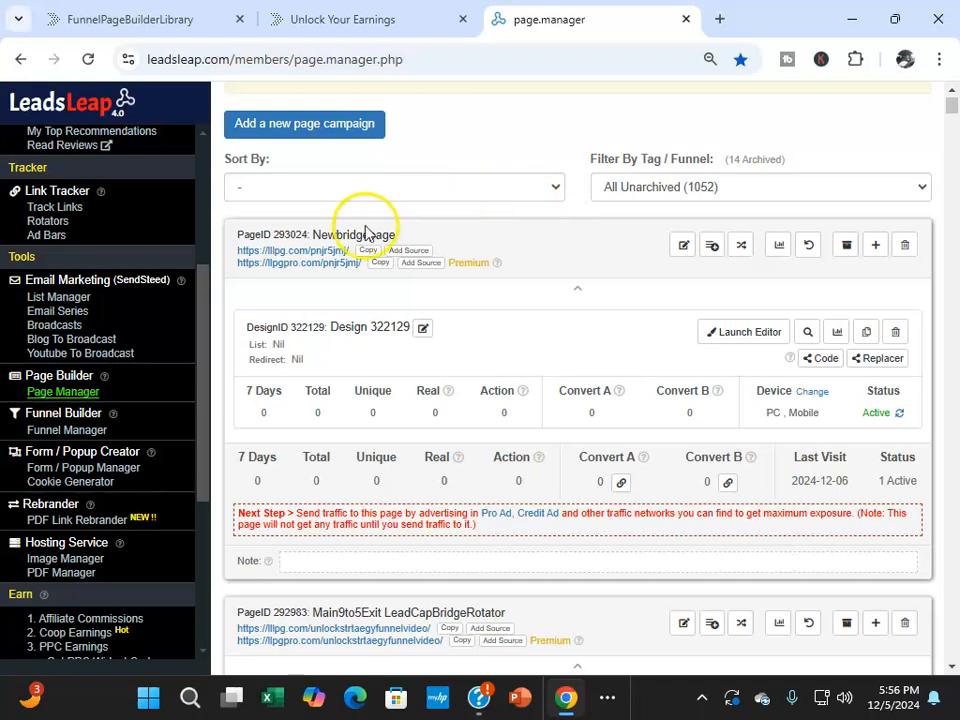
pyautogui.scroll(-1, 370, 229)
pyautogui.scroll(2, 361, 218)
pyautogui.scroll(-1, 347, 299)
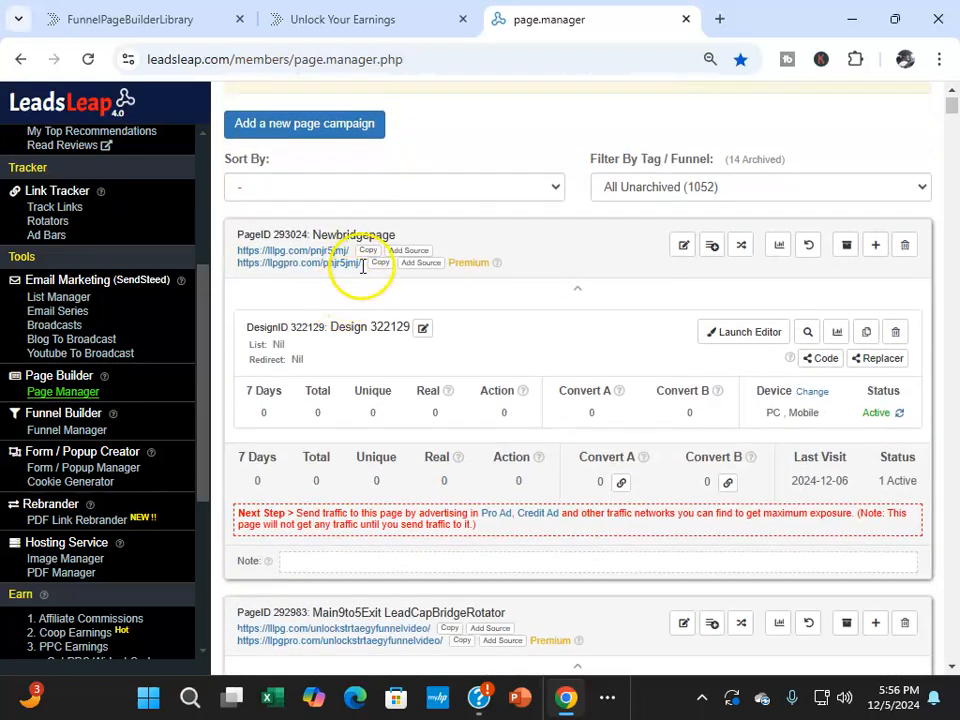
pyautogui.scroll(-1, 364, 268)
pyautogui.scroll(2, 385, 262)
pyautogui.scroll(-2, 386, 257)
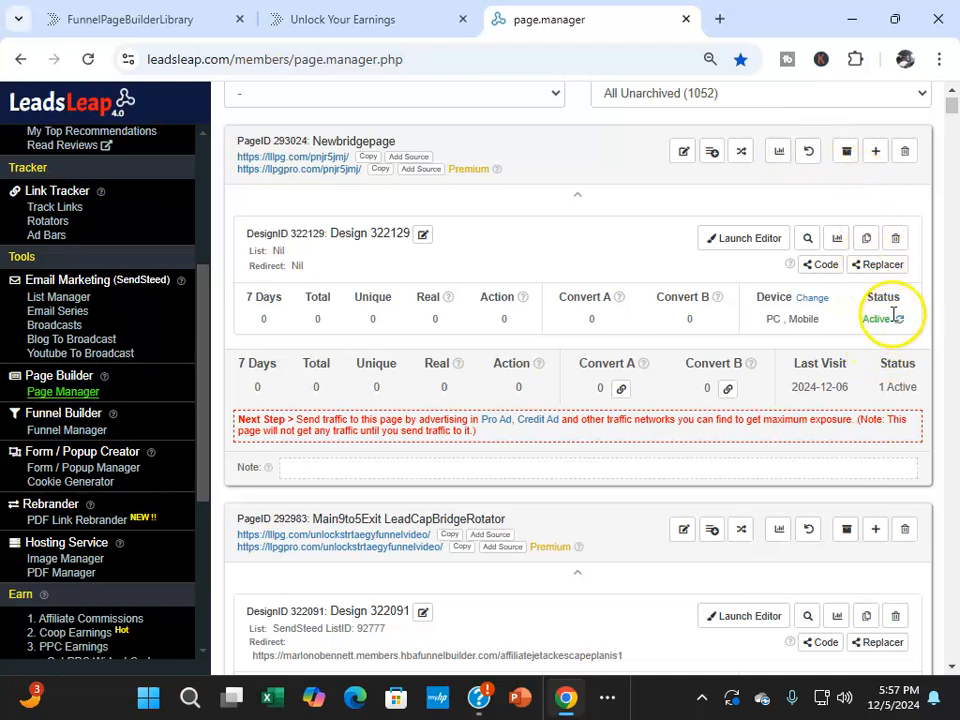
pyautogui.scroll(2, 540, 201)
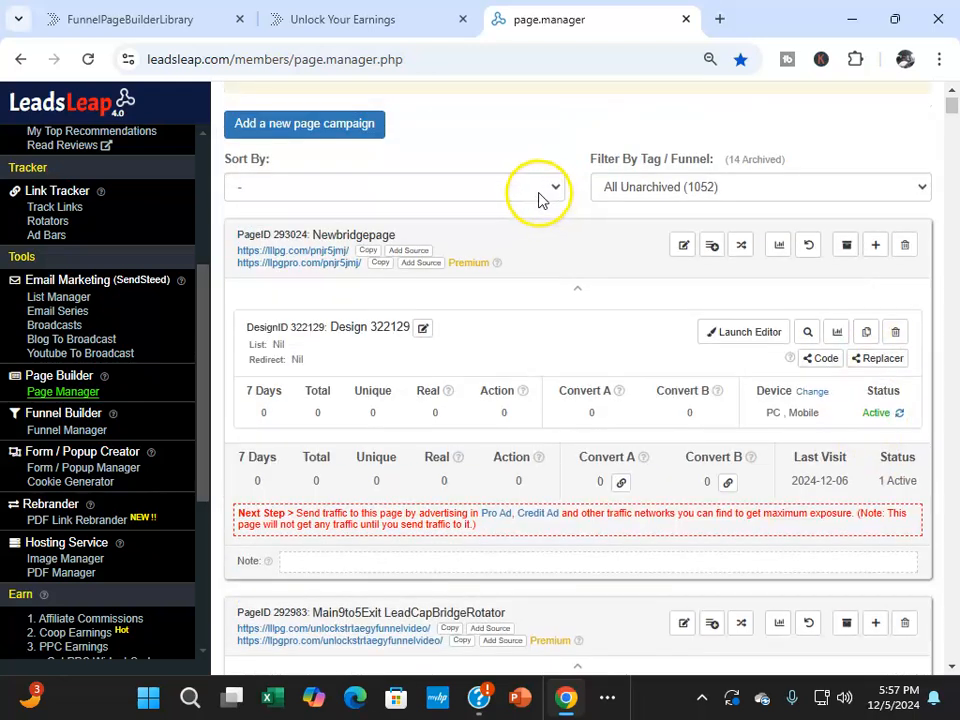
pyautogui.scroll(-2, 540, 201)
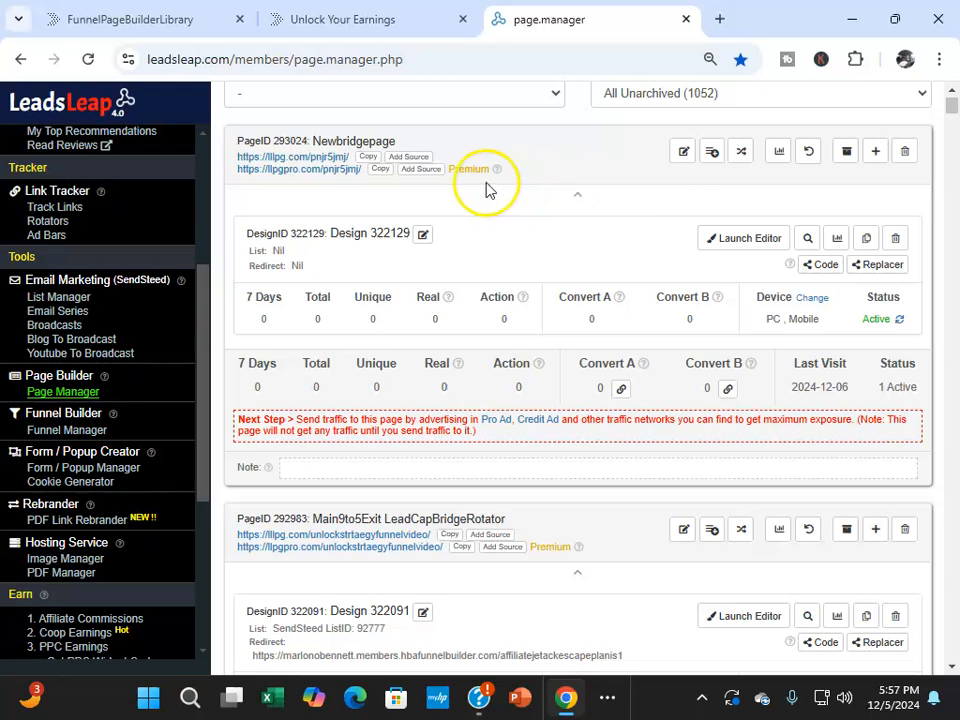
pyautogui.scroll(3, 437, 186)
pyautogui.scroll(-3, 420, 187)
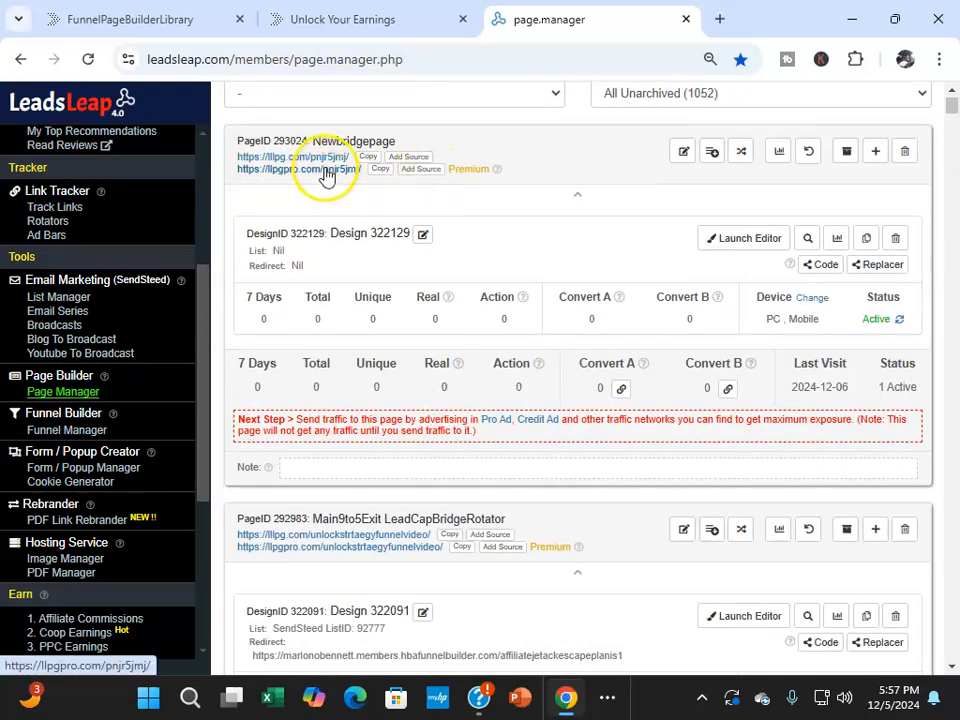
# Open Newbridgepage's premium llpgpro.com link and examine the live page from the "NICE!" heading down to the email verification message
pyautogui.click(326, 176)
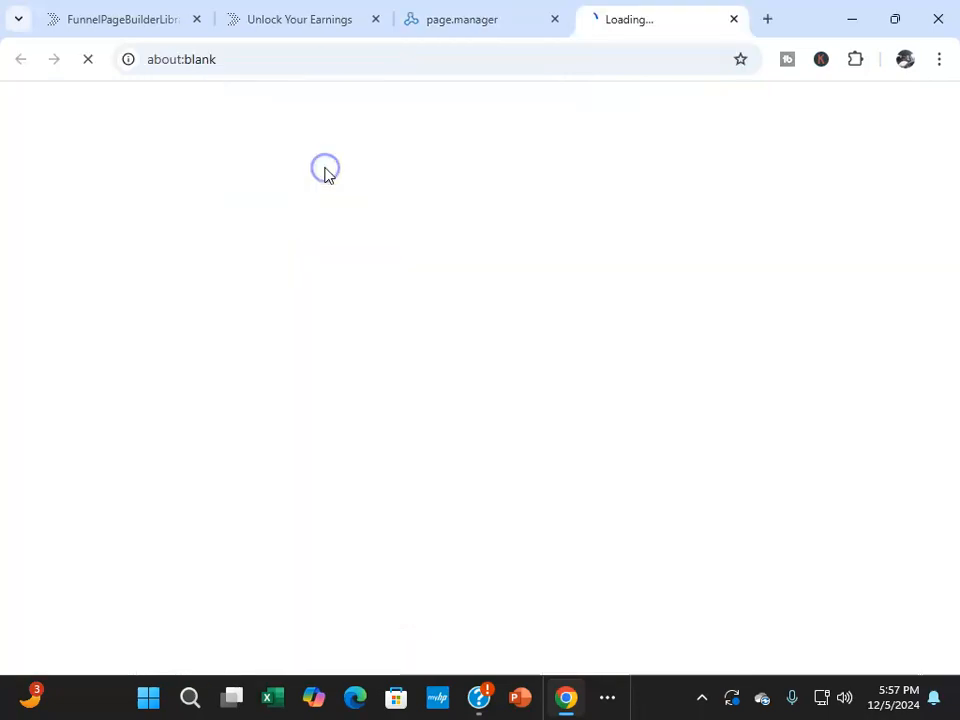
pyautogui.scroll(-3, 664, 236)
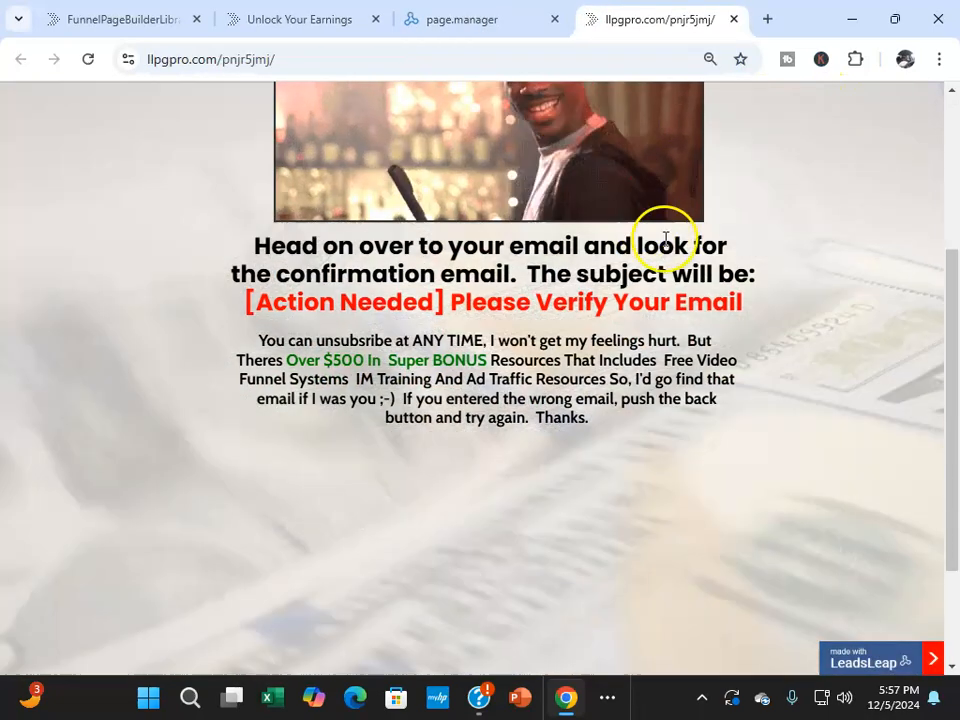
pyautogui.scroll(3, 731, 225)
pyautogui.scroll(-3, 725, 217)
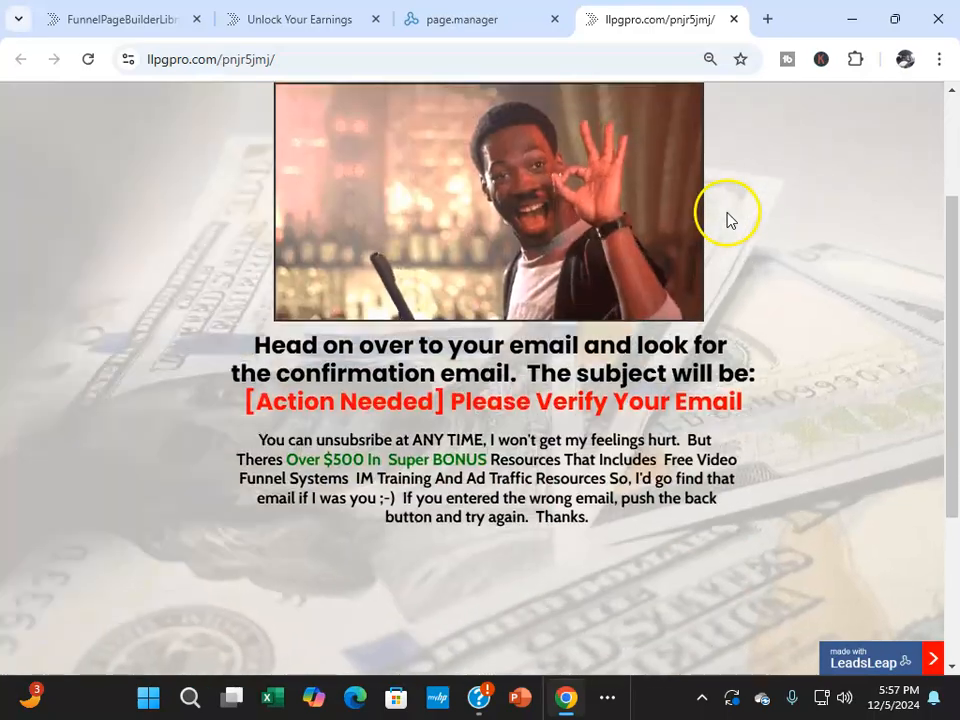
pyautogui.scroll(3, 725, 217)
pyautogui.scroll(-2, 724, 216)
pyautogui.scroll(2, 724, 216)
pyautogui.scroll(-3, 606, 253)
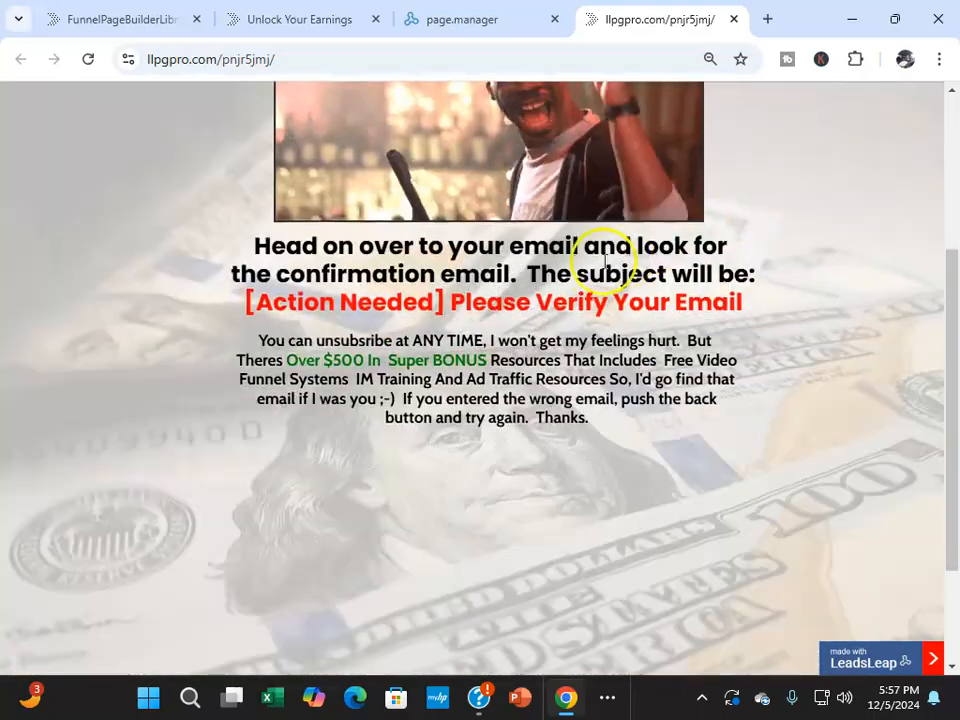
pyautogui.scroll(3, 598, 244)
pyautogui.scroll(-3, 356, 349)
pyautogui.scroll(3, 441, 189)
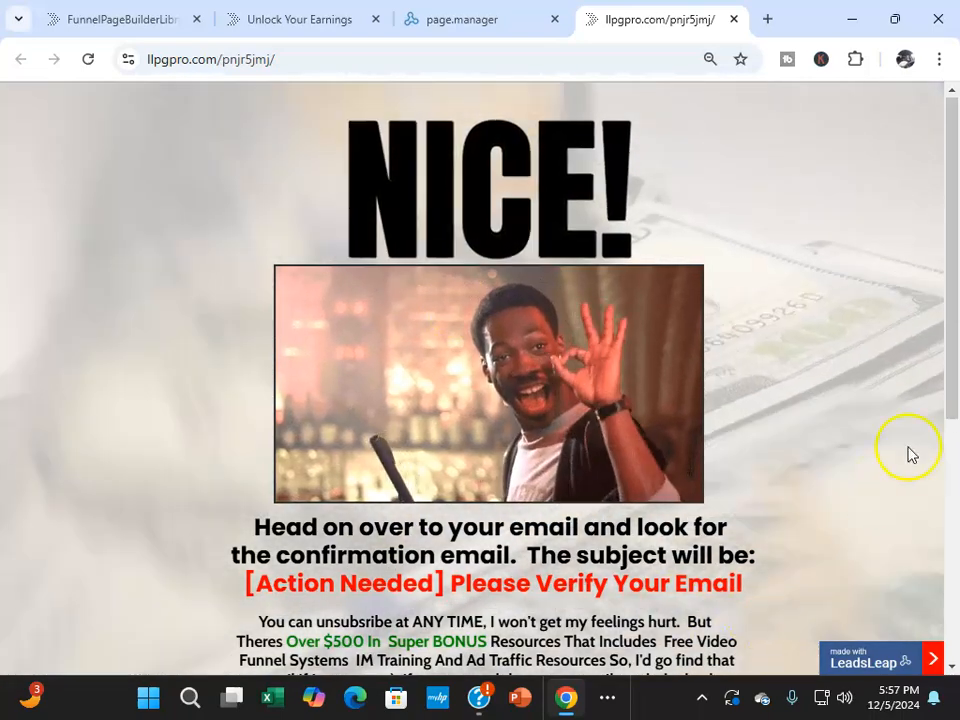
pyautogui.scroll(-3, 343, 255)
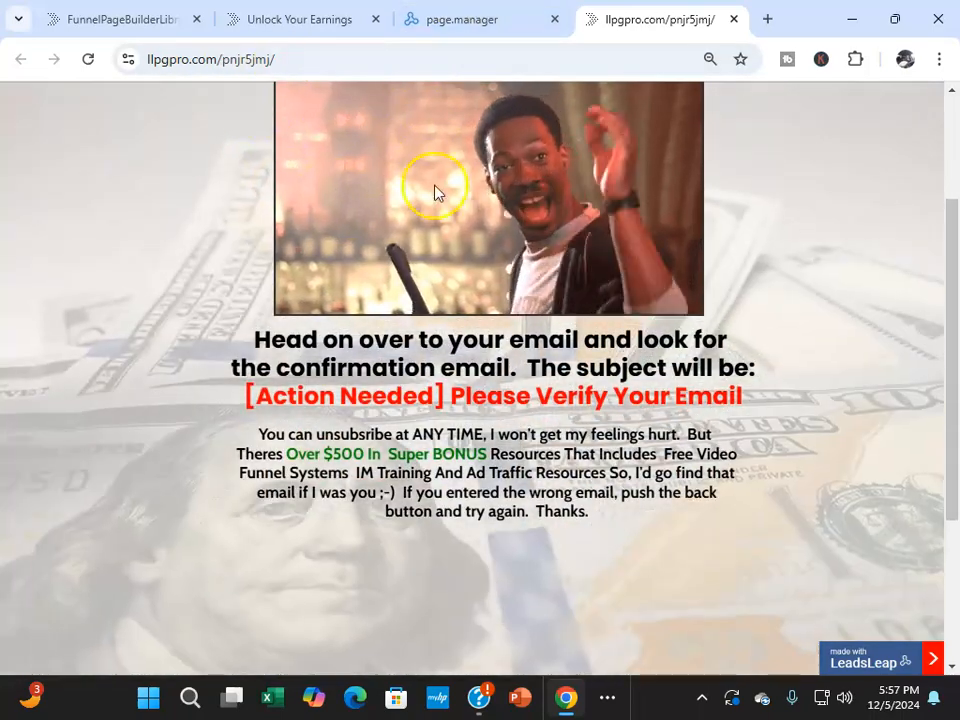
pyautogui.scroll(1, 471, 182)
pyautogui.scroll(-1, 505, 350)
pyautogui.scroll(1, 593, 215)
pyautogui.scroll(2, 530, 222)
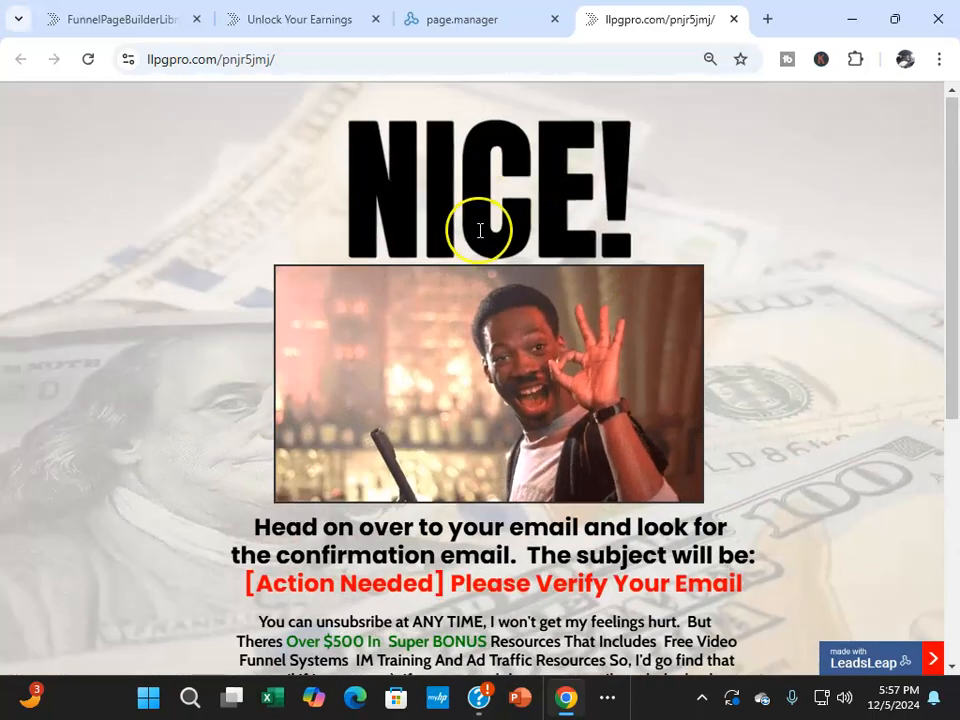
pyautogui.scroll(-5, 663, 286)
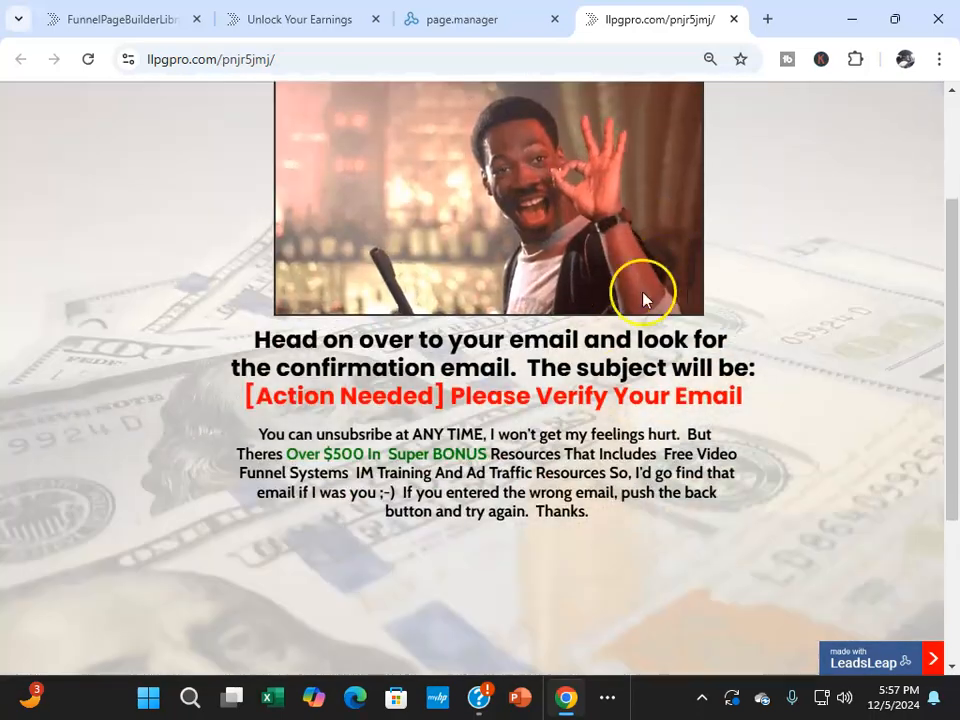
pyautogui.scroll(2, 540, 236)
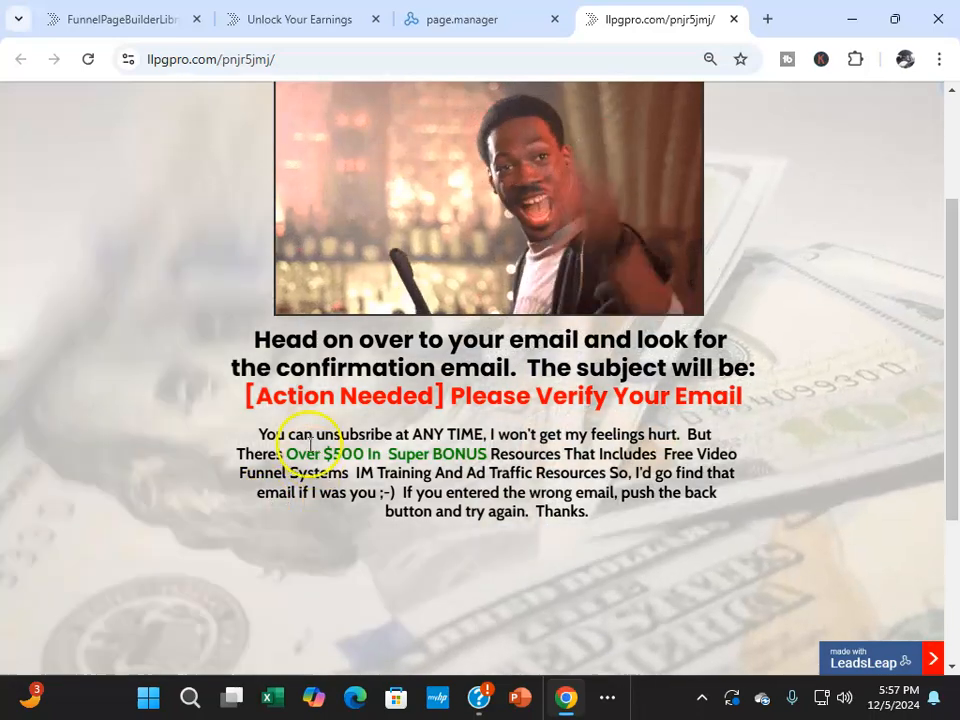
pyautogui.scroll(2, 513, 413)
pyautogui.scroll(-4, 461, 268)
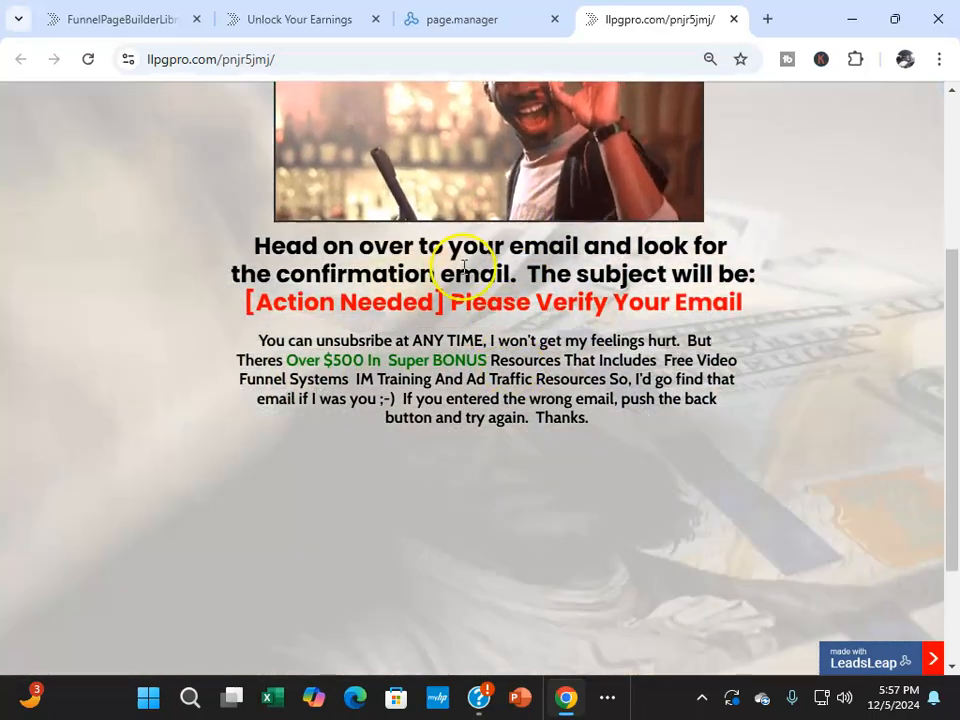
pyautogui.scroll(6, 505, 225)
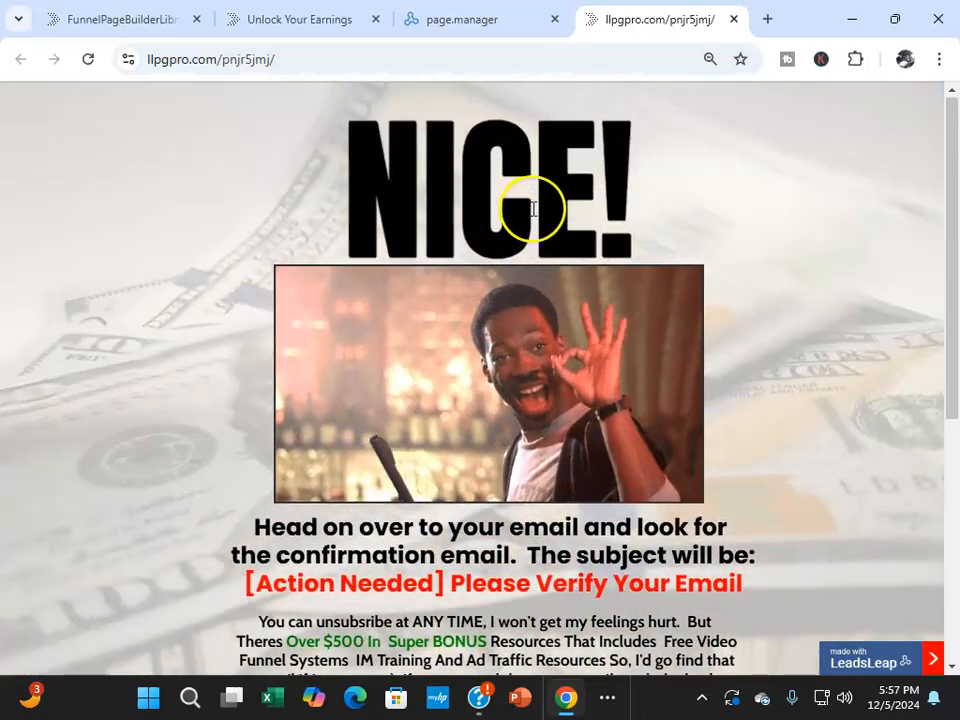
pyautogui.scroll(-8, 465, 285)
pyautogui.scroll(6, 295, 330)
pyautogui.scroll(-5, 380, 325)
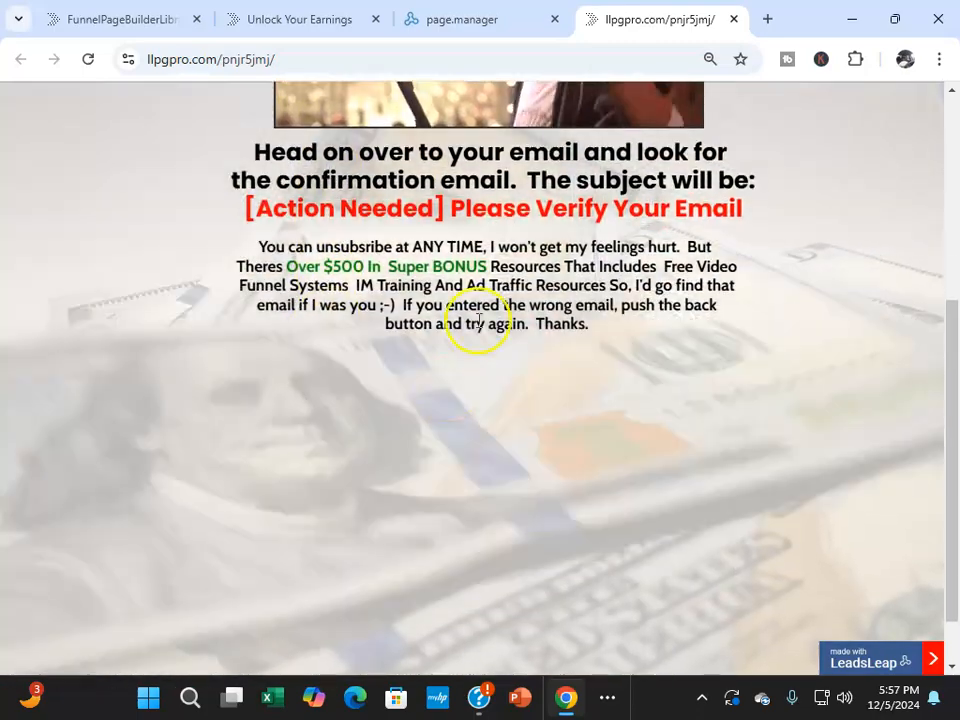
# Review the live "NICE!" page again, from its heading down to the email verification and unsubscribe text
pyautogui.scroll(7, 430, 310)
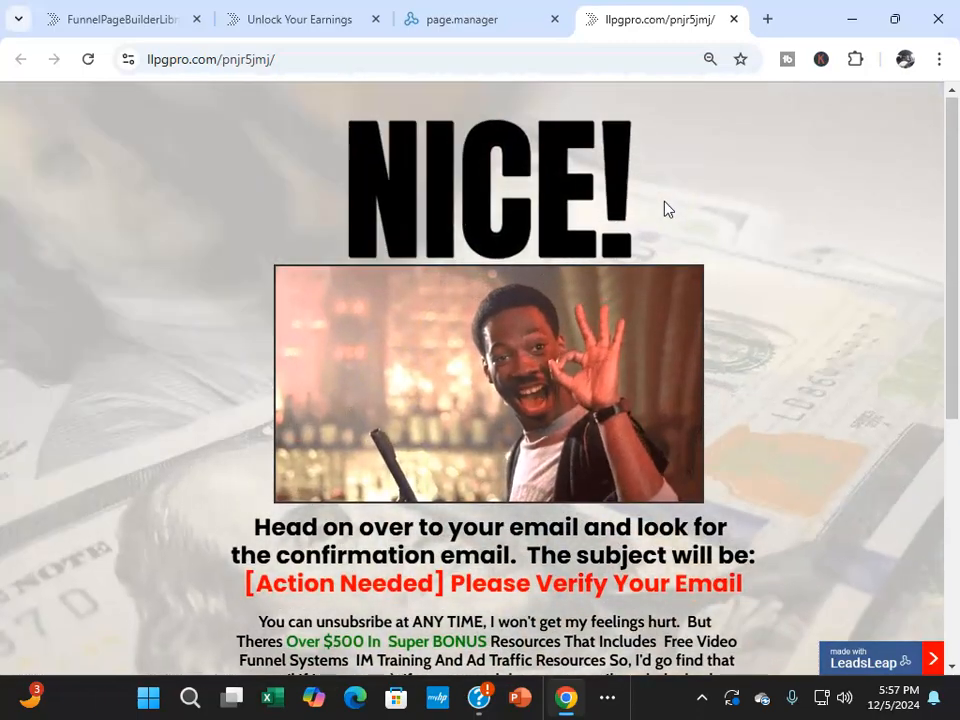
pyautogui.scroll(-7, 568, 225)
pyautogui.scroll(3, 730, 190)
pyautogui.scroll(4, 697, 153)
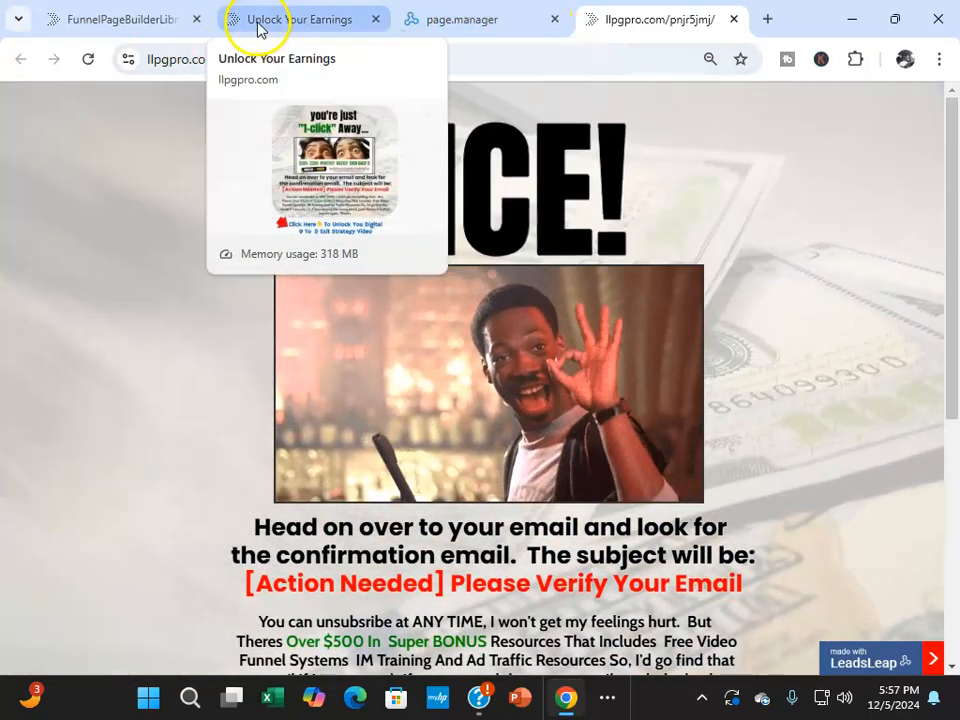
# On the Unlock Your Earnings page, examine the layout, follow the video presentation unlock link to its destination, and return
pyautogui.click(257, 29)
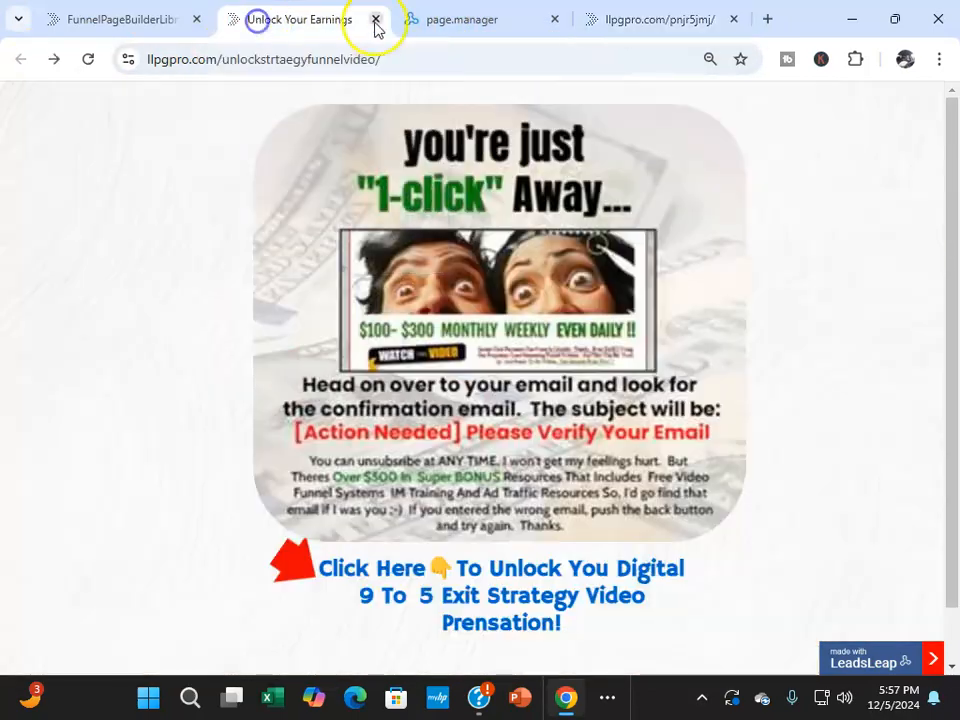
pyautogui.scroll(-1, 566, 324)
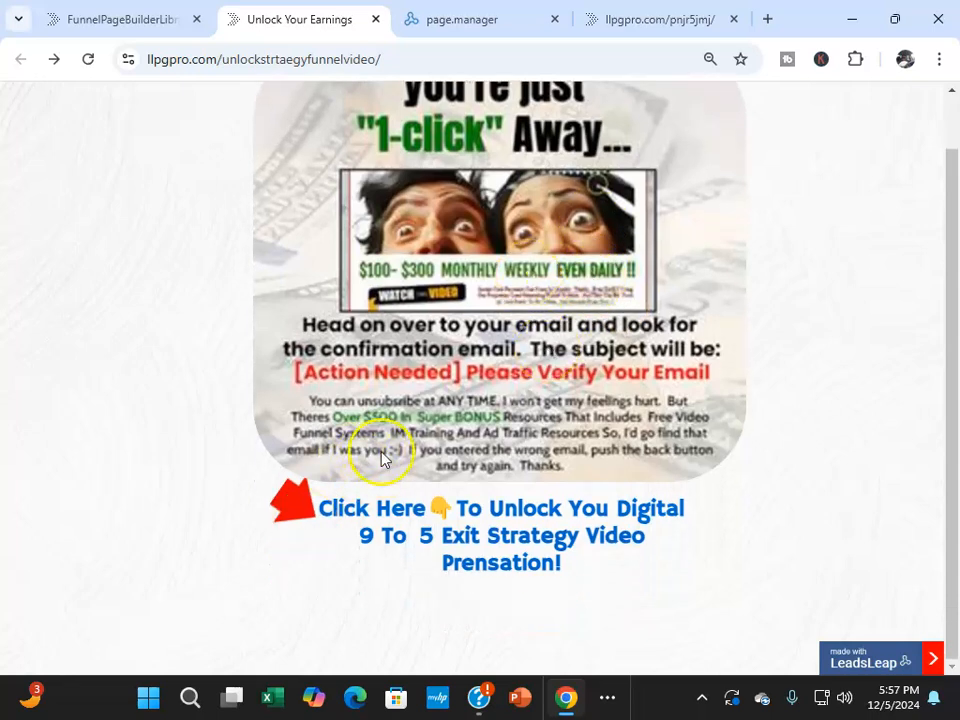
pyautogui.scroll(1, 512, 272)
pyautogui.scroll(-1, 373, 100)
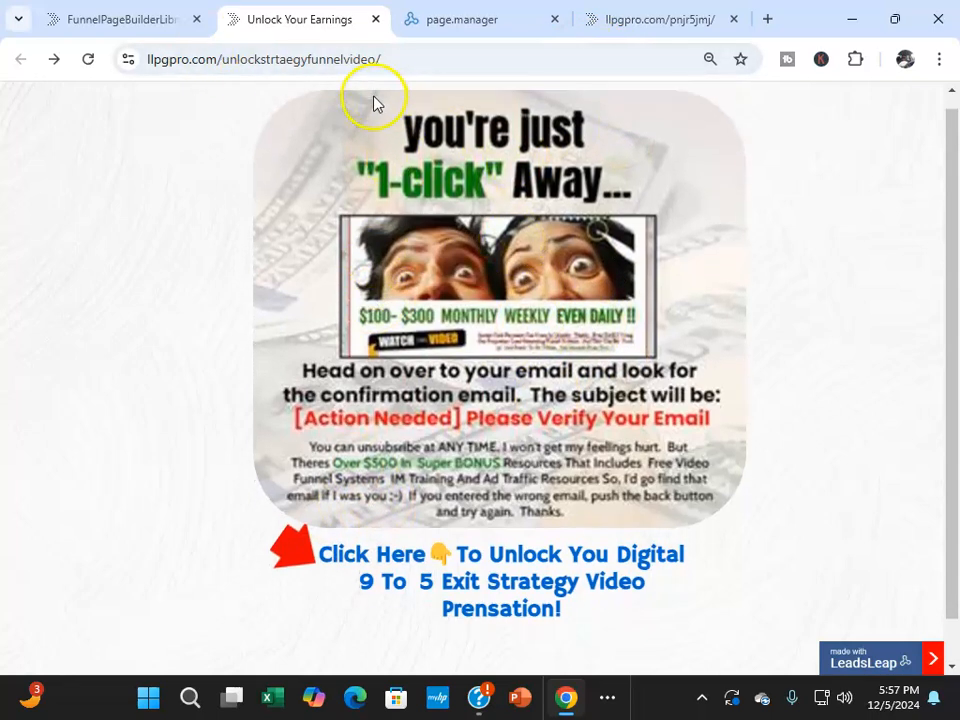
pyautogui.scroll(1, 386, 182)
pyautogui.scroll(-1, 368, 490)
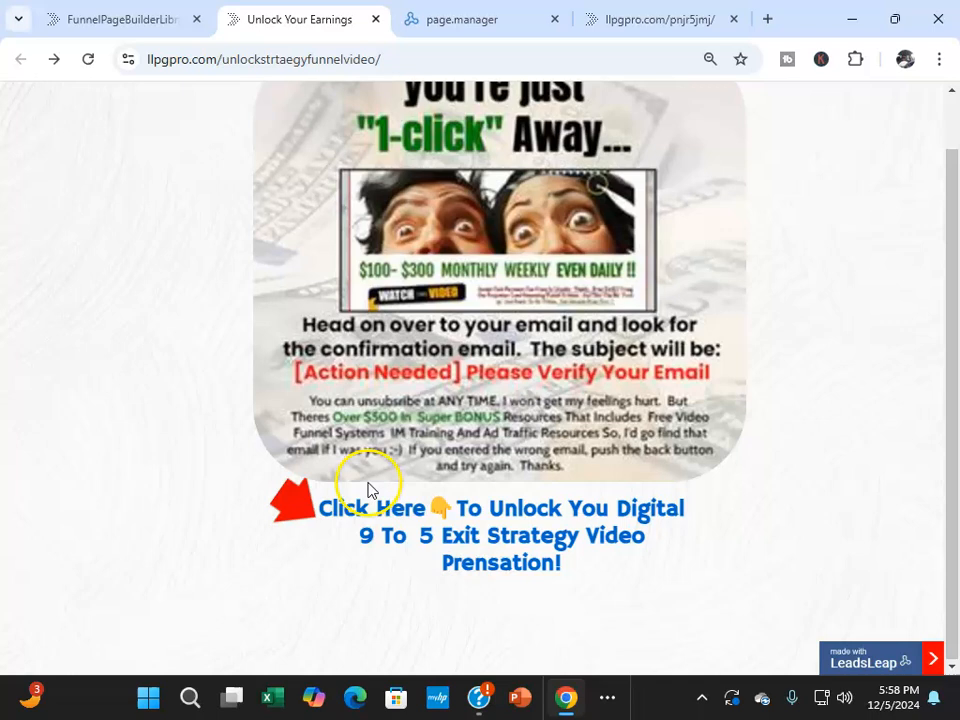
pyautogui.click(390, 537)
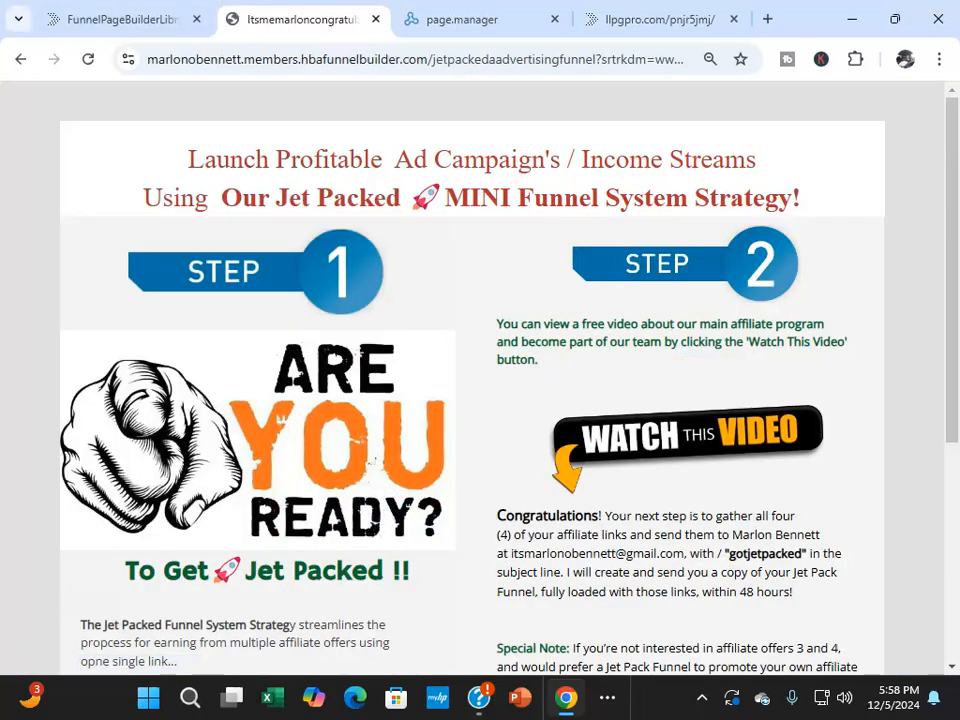
pyautogui.click(19, 62)
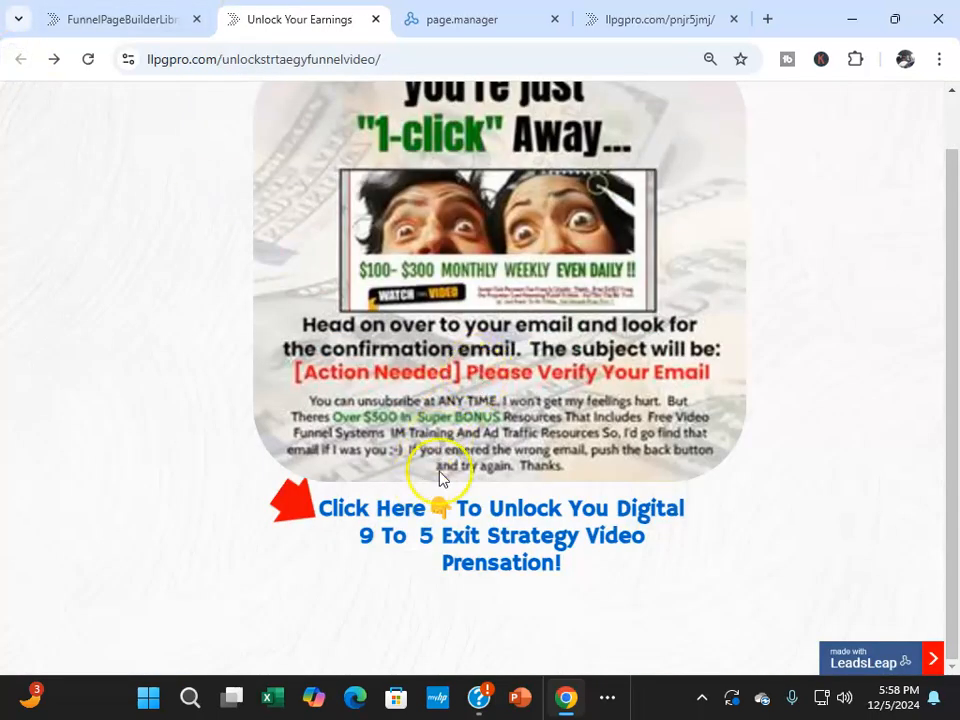
# Follow the same unlock link two more times to compare its rotating destination pages, returning to the Unlock Your Earnings page each time
pyautogui.scroll(1, 497, 368)
pyautogui.scroll(-1, 497, 368)
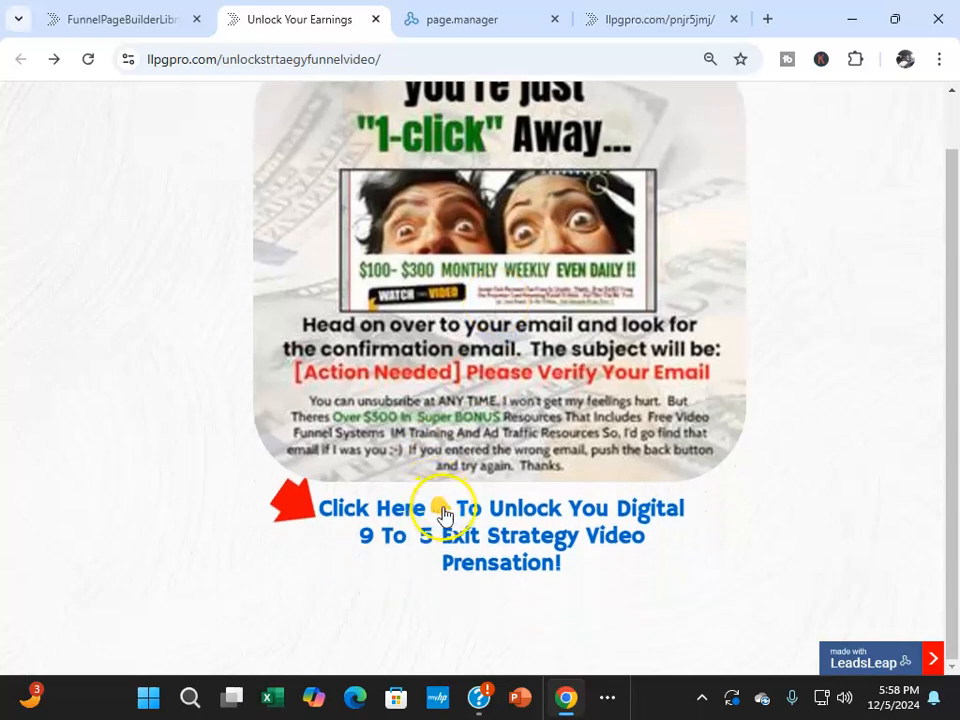
pyautogui.click(414, 512)
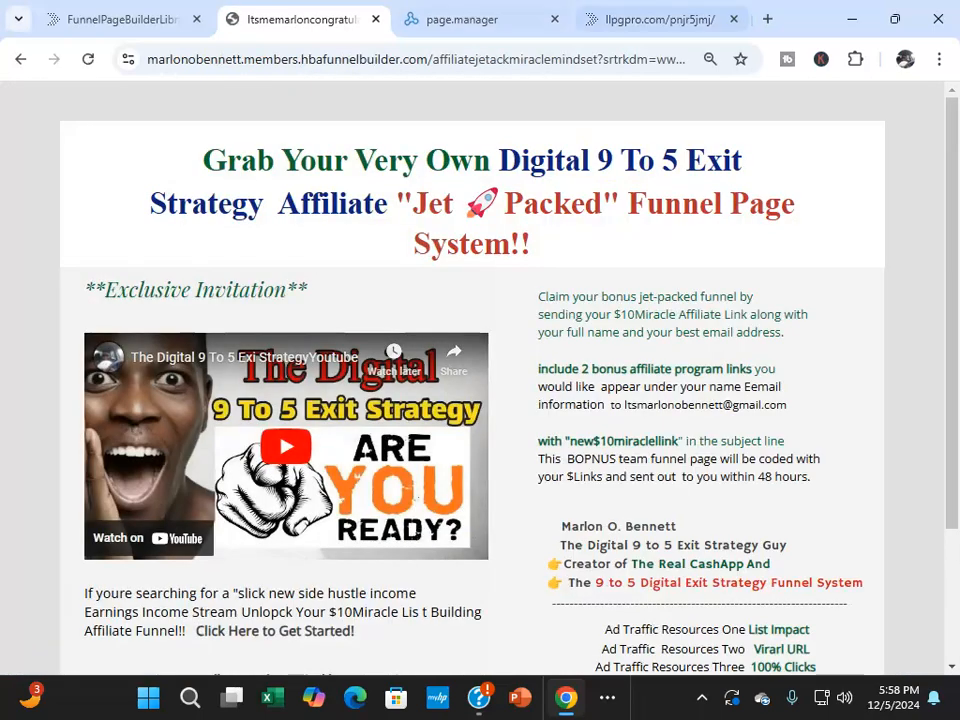
pyautogui.click(20, 60)
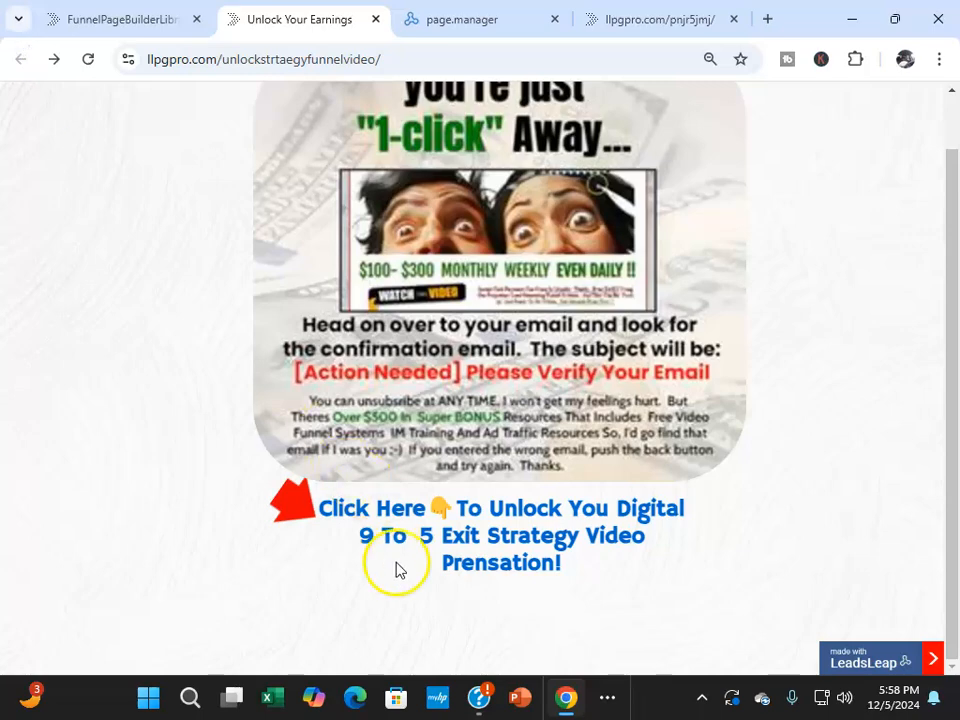
pyautogui.click(386, 503)
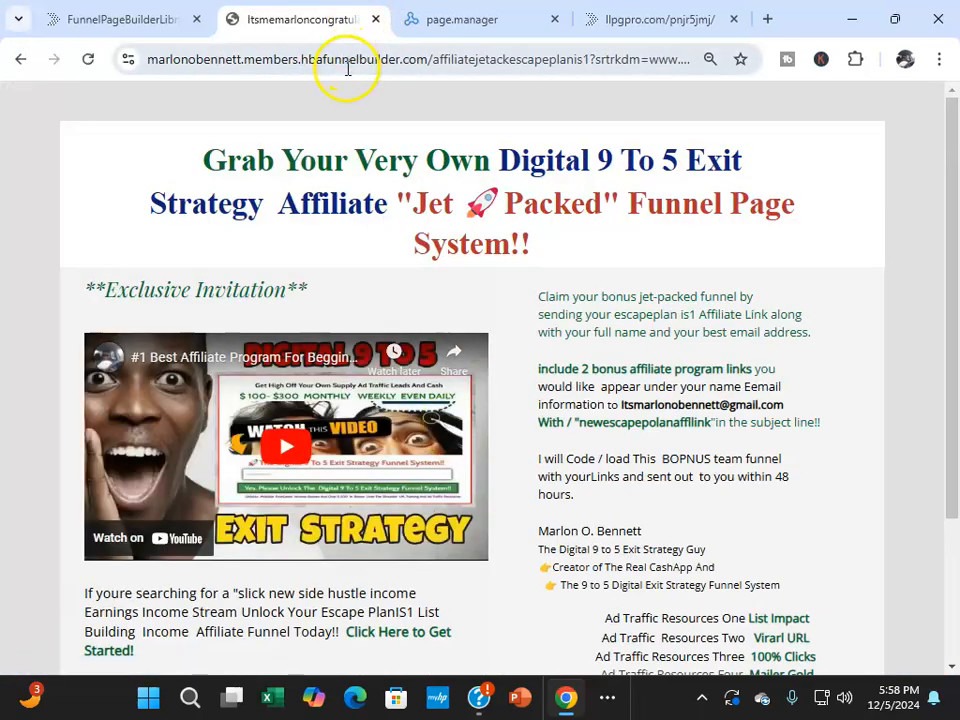
pyautogui.click(17, 61)
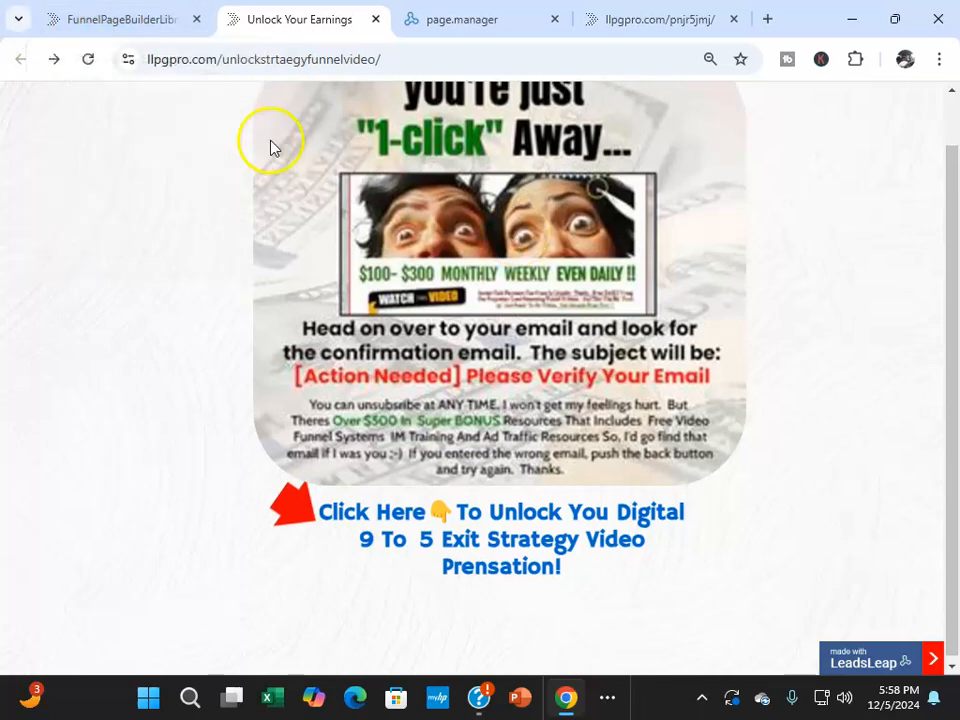
# Return to the funnel page builder library and examine the first row of lead capture templates with their share codes
pyautogui.click(115, 21)
pyautogui.scroll(4, 925, 300)
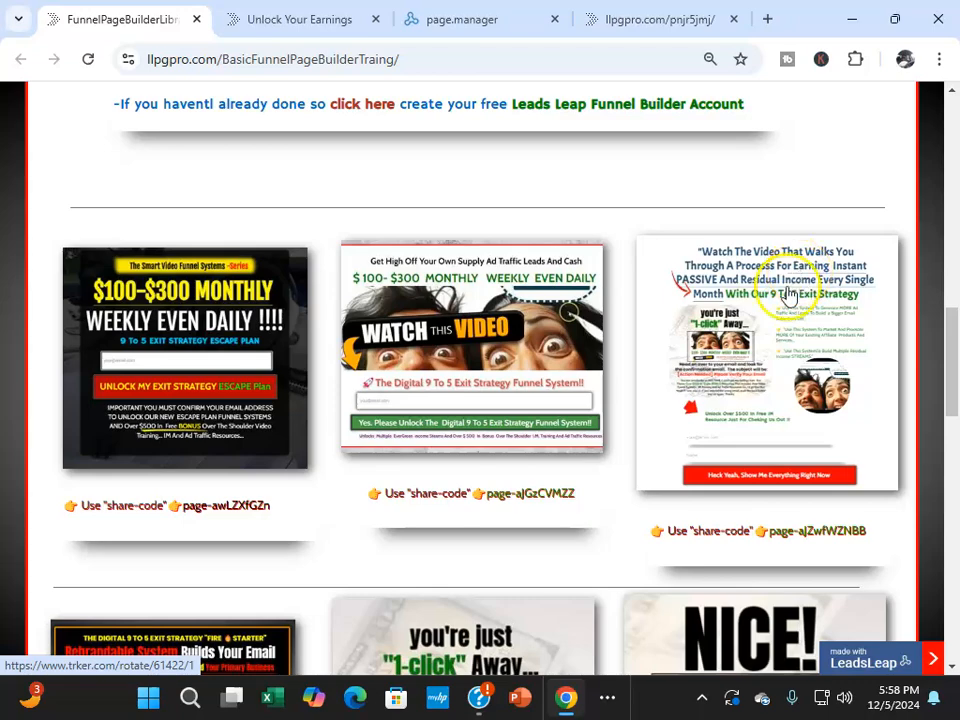
pyautogui.scroll(-1, 787, 292)
pyautogui.scroll(2, 785, 284)
pyautogui.scroll(-1, 779, 314)
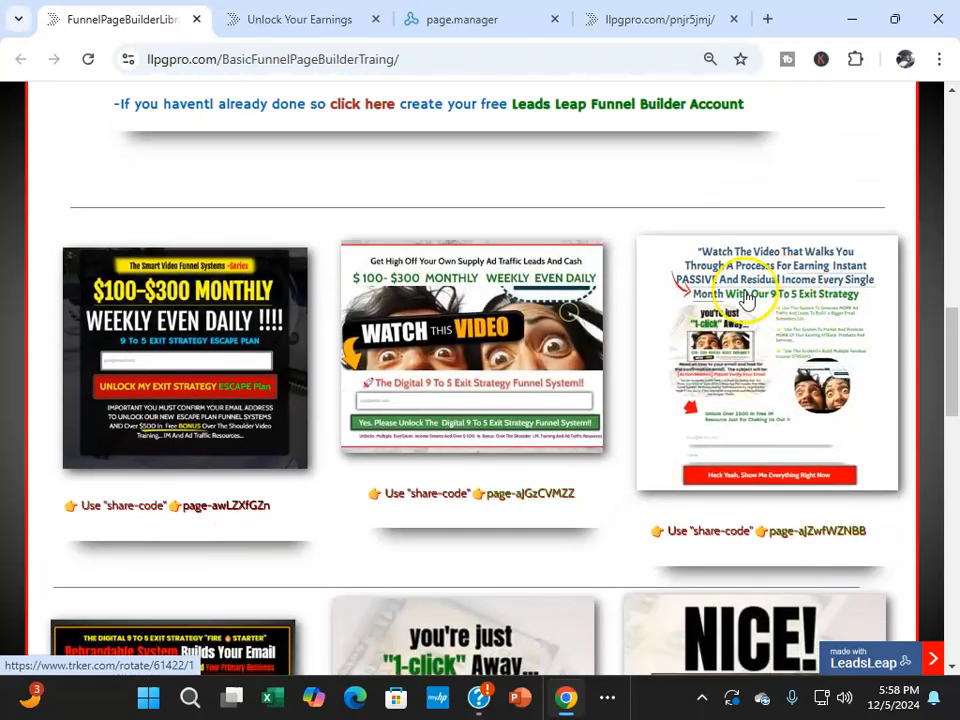
pyautogui.scroll(-2, 760, 290)
pyautogui.scroll(1, 790, 255)
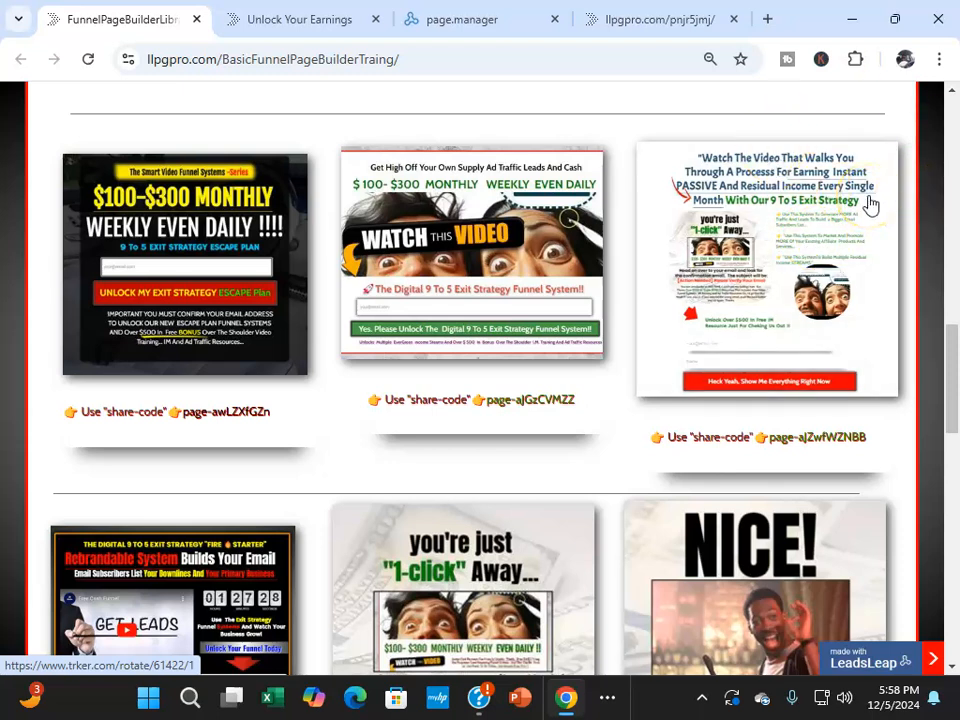
pyautogui.scroll(1, 668, 214)
pyautogui.scroll(-3, 668, 205)
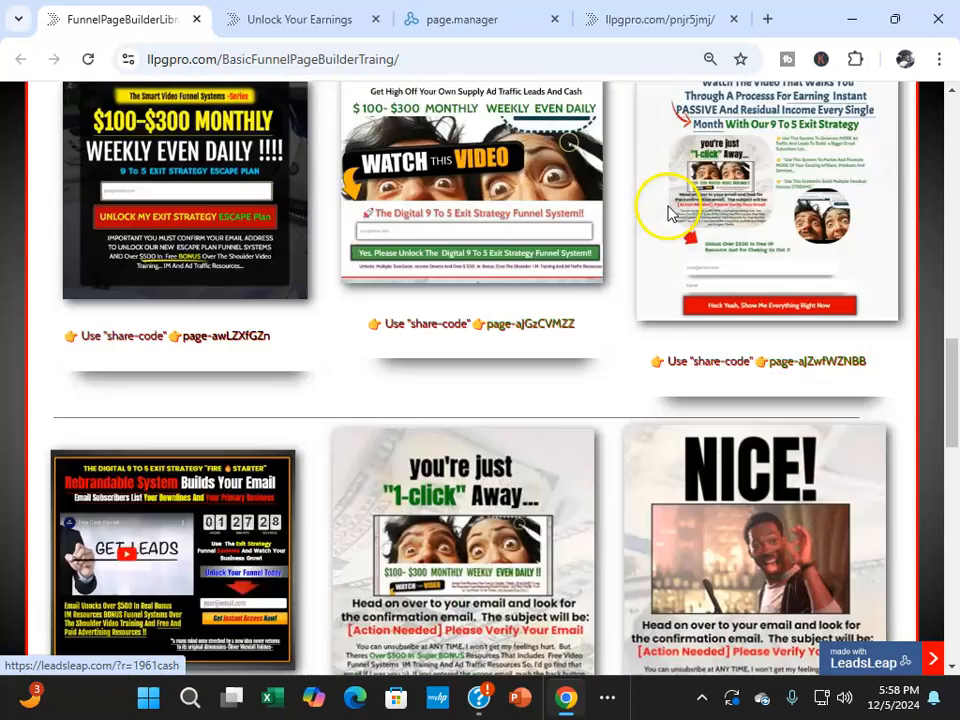
# Examine the library from the Video 2 import instructions and LeadsLeap account link down to the lead capture templates
pyautogui.scroll(5, 668, 214)
pyautogui.scroll(-1, 670, 215)
pyautogui.scroll(-1, 669, 214)
pyautogui.scroll(5, 671, 210)
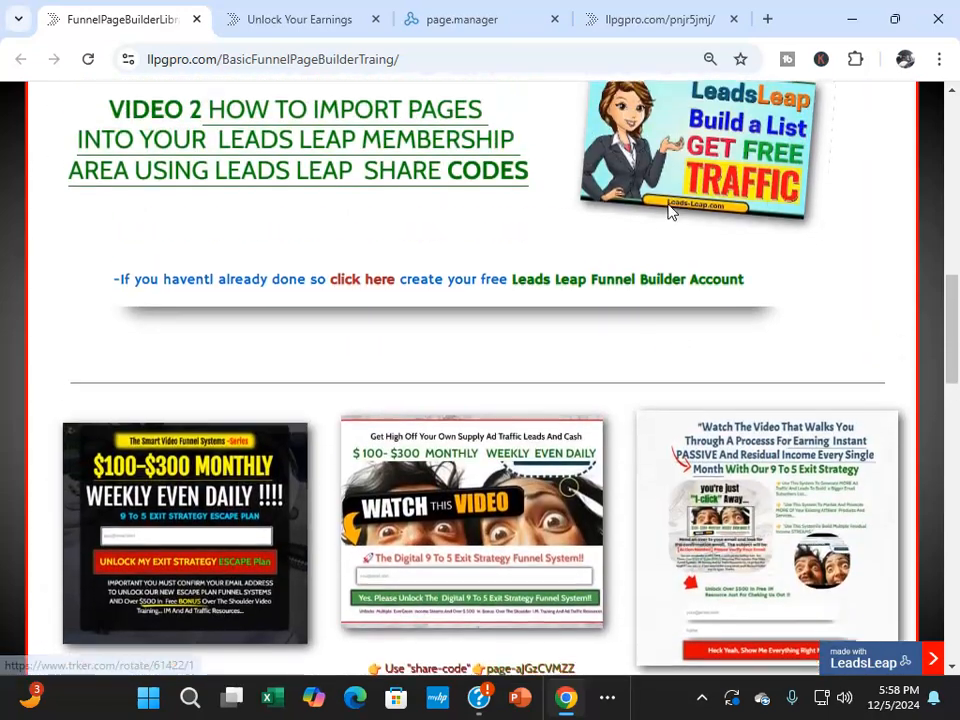
pyautogui.scroll(-4, 632, 219)
pyautogui.scroll(-4, 700, 245)
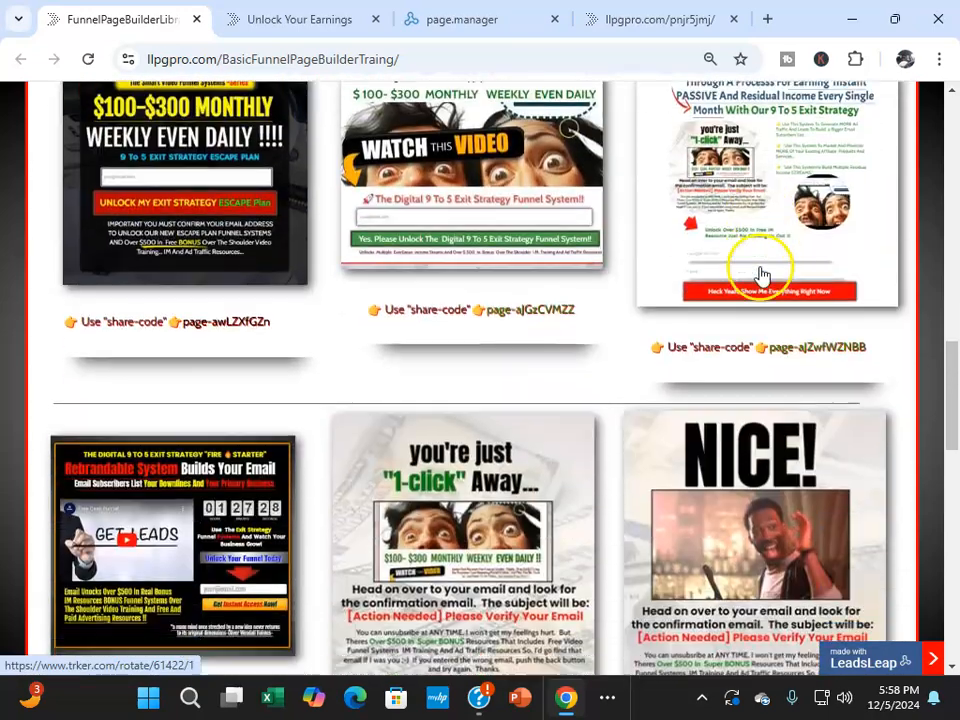
pyautogui.scroll(1, 730, 205)
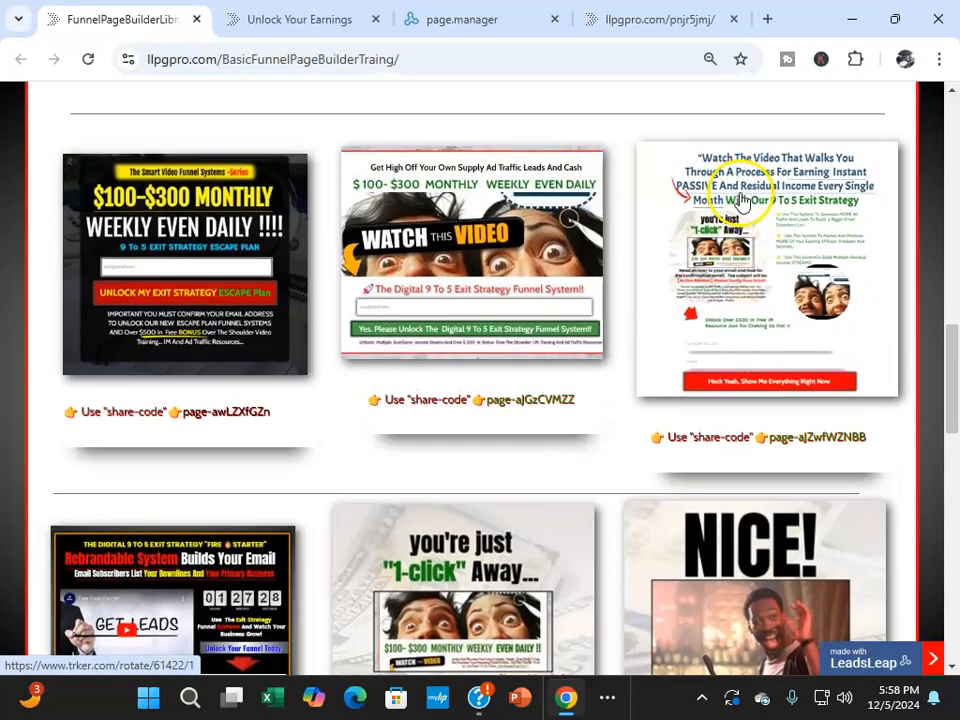
# Examine the "NICE!" bridge page template, its share code, and the row of "1-click" Away templates beneath it
pyautogui.scroll(-6, 742, 200)
pyautogui.scroll(2, 490, 205)
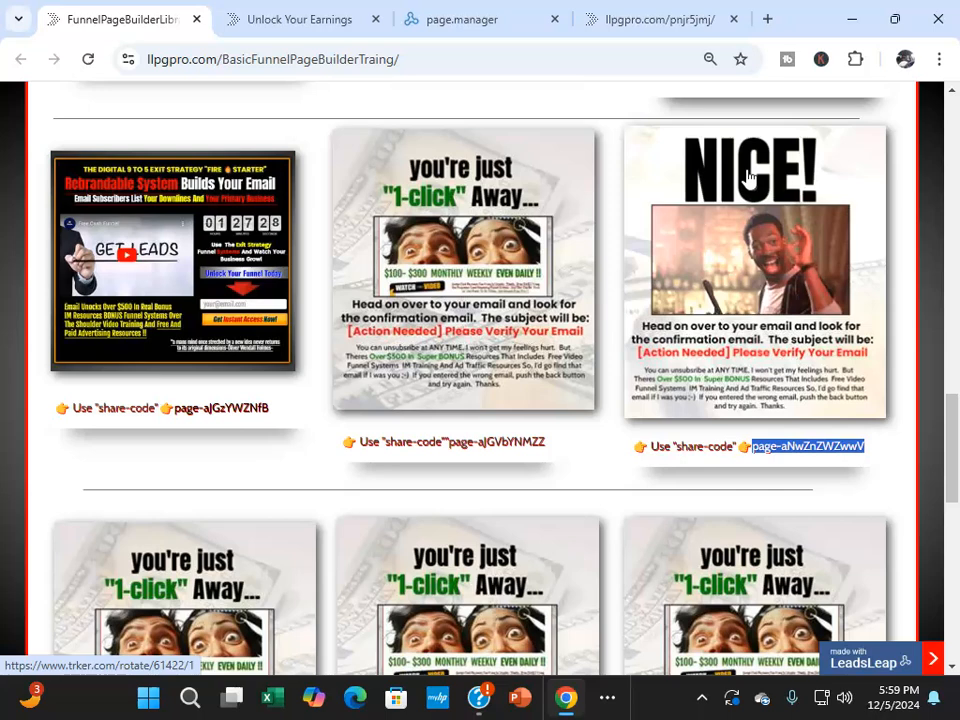
pyautogui.scroll(-1, 776, 124)
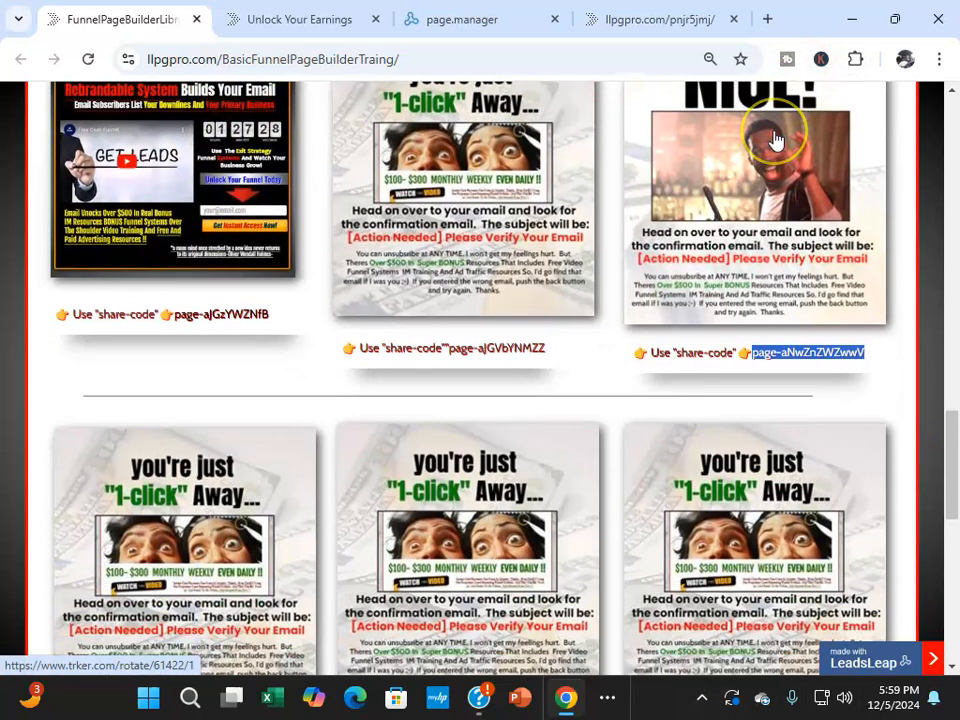
pyautogui.scroll(1, 776, 150)
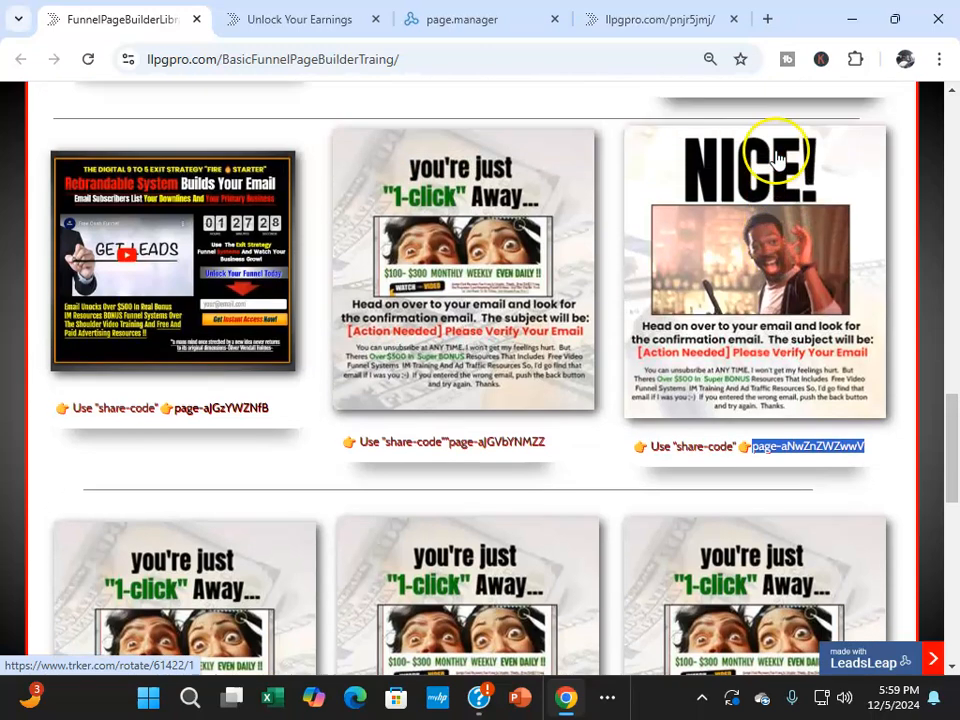
pyautogui.scroll(-2, 765, 155)
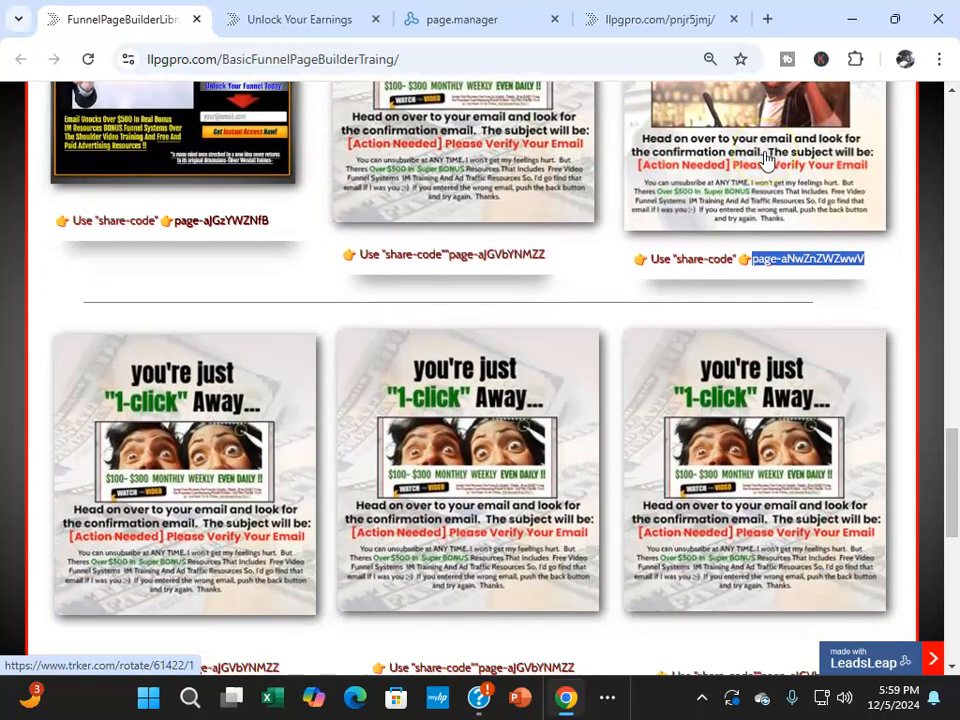
pyautogui.scroll(2, 615, 160)
pyautogui.scroll(-4, 560, 253)
pyautogui.scroll(5, 671, 214)
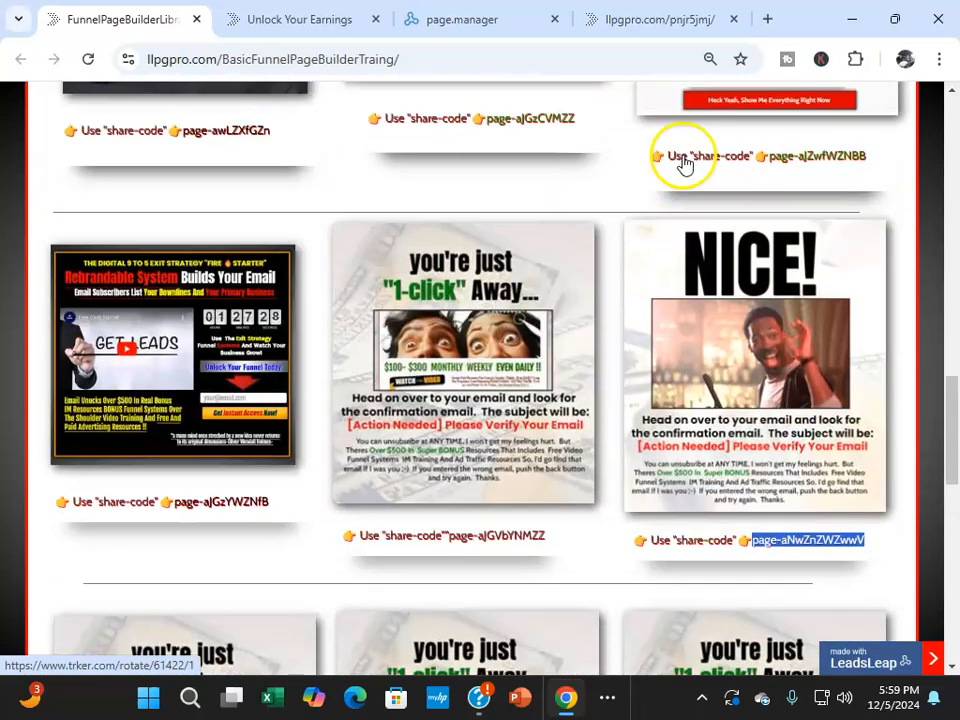
# Compare the lower row of "1-click" Away templates and their share codes with the template rows above
pyautogui.scroll(-4, 381, 210)
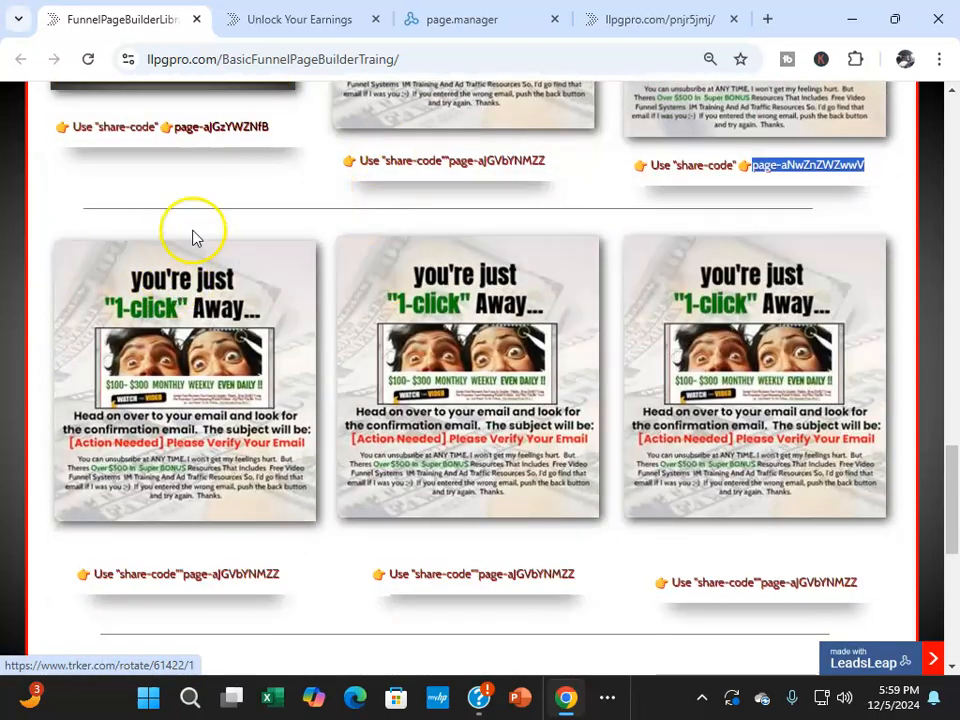
pyautogui.scroll(7, 625, 229)
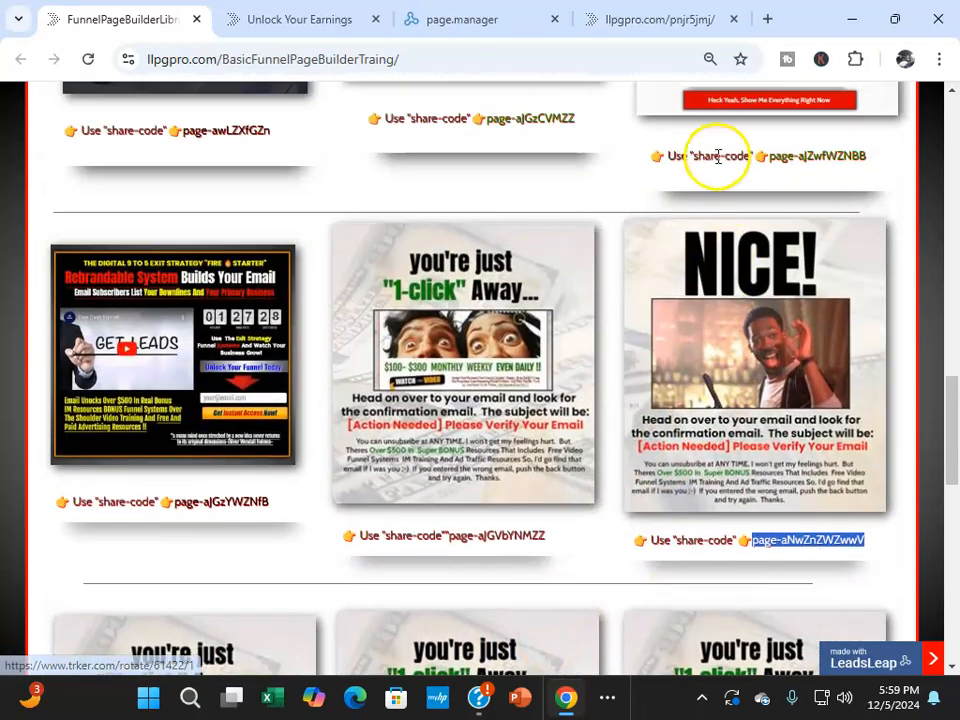
pyautogui.scroll(-5, 707, 221)
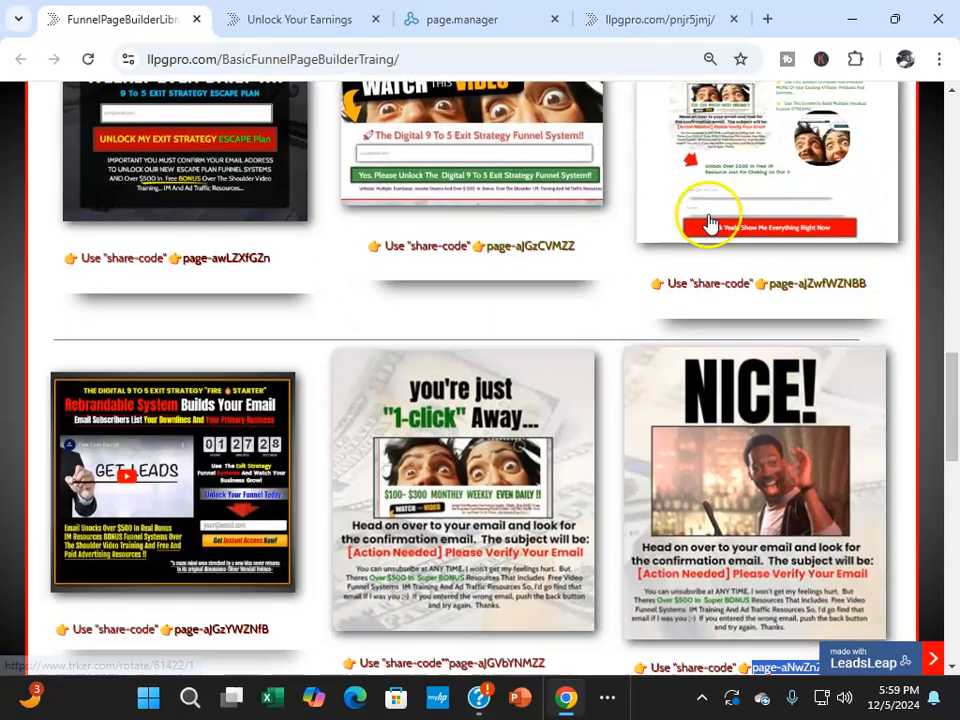
pyautogui.scroll(-2, 538, 295)
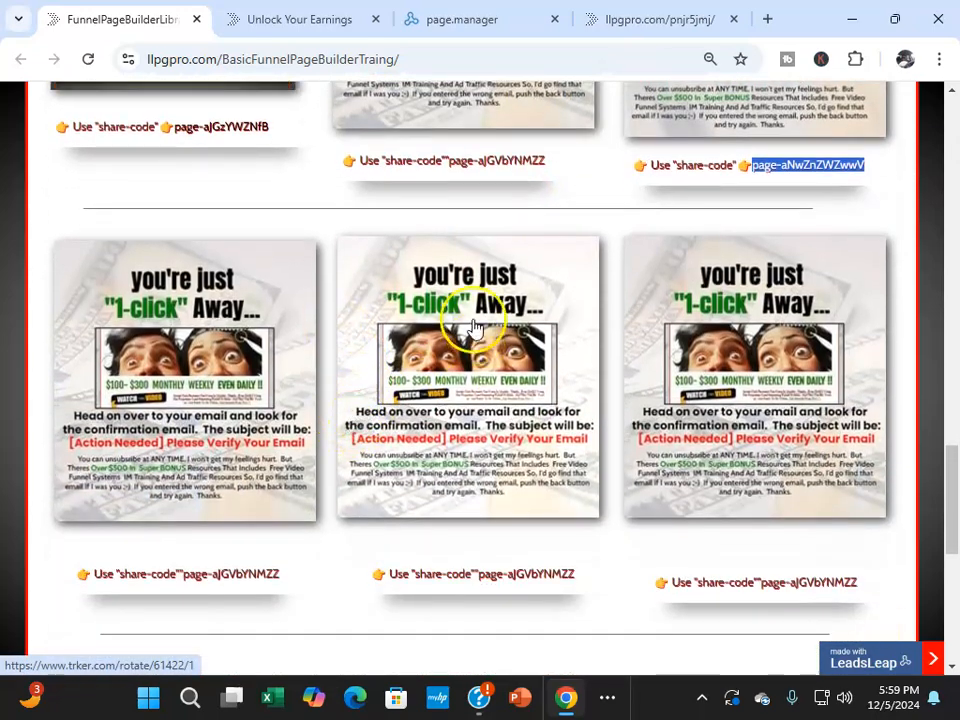
pyautogui.scroll(2, 500, 180)
pyautogui.scroll(-2, 472, 218)
pyautogui.scroll(2, 472, 218)
pyautogui.scroll(-1, 621, 214)
pyautogui.scroll(5, 636, 199)
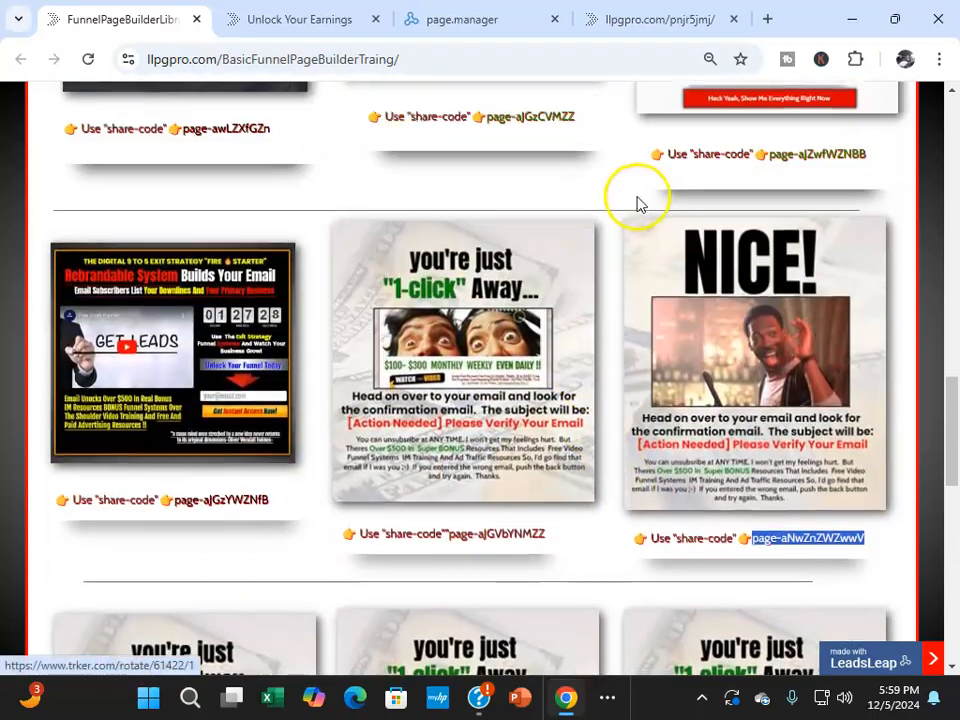
# Review the share codes library from its Basic Training heading through the lead capture templates to the "NICE!" bridge page
pyautogui.scroll(5, 797, 200)
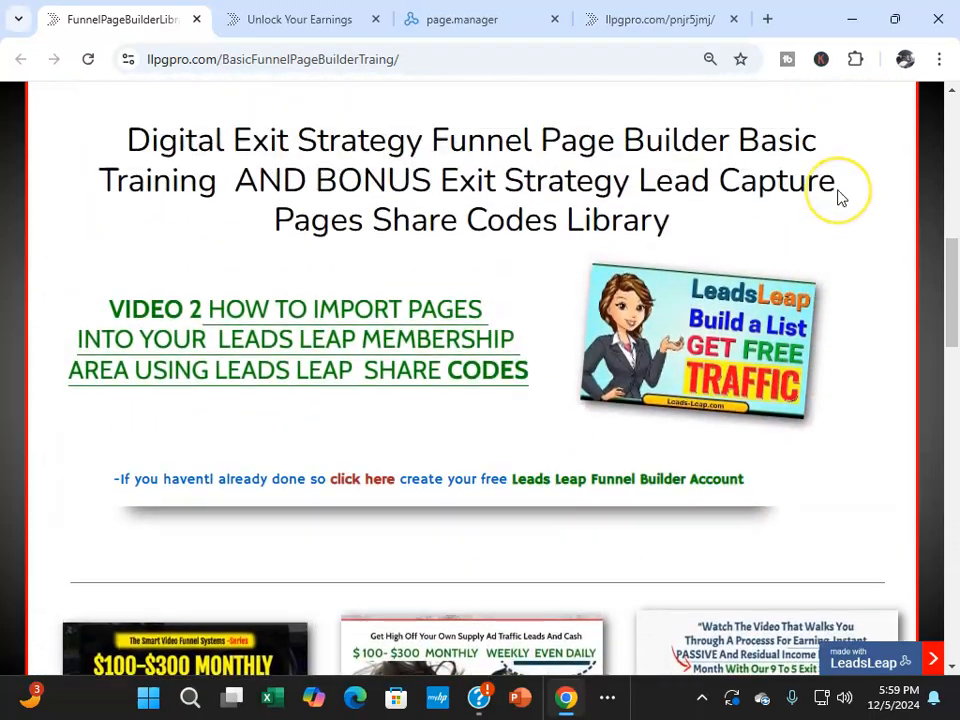
pyautogui.scroll(-1, 837, 197)
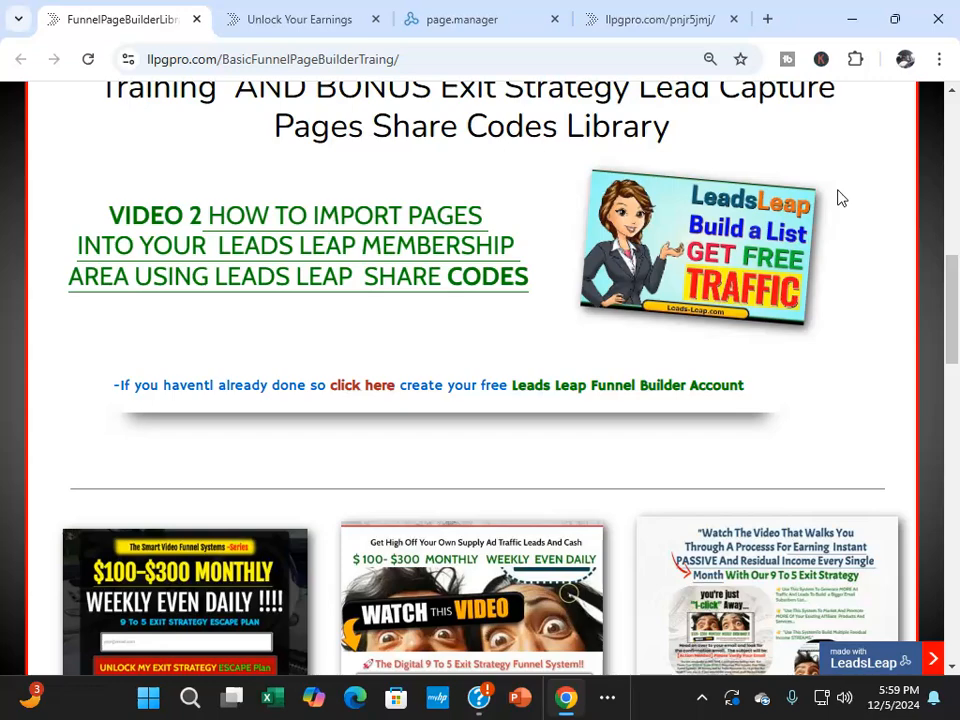
pyautogui.scroll(-5, 729, 195)
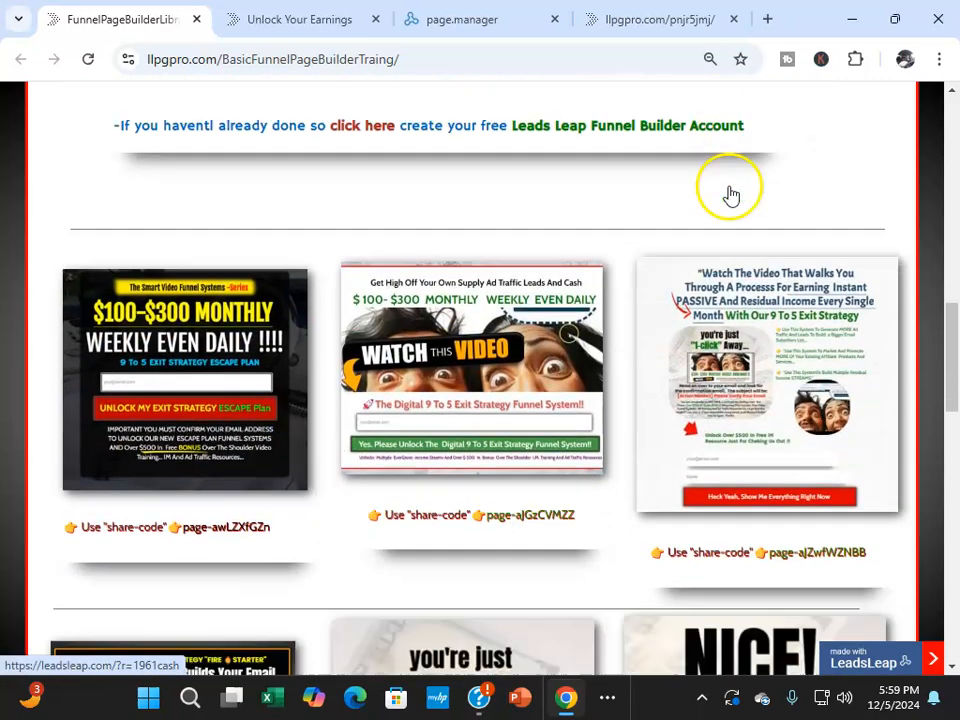
pyautogui.scroll(-1, 730, 192)
pyautogui.scroll(-2, 730, 192)
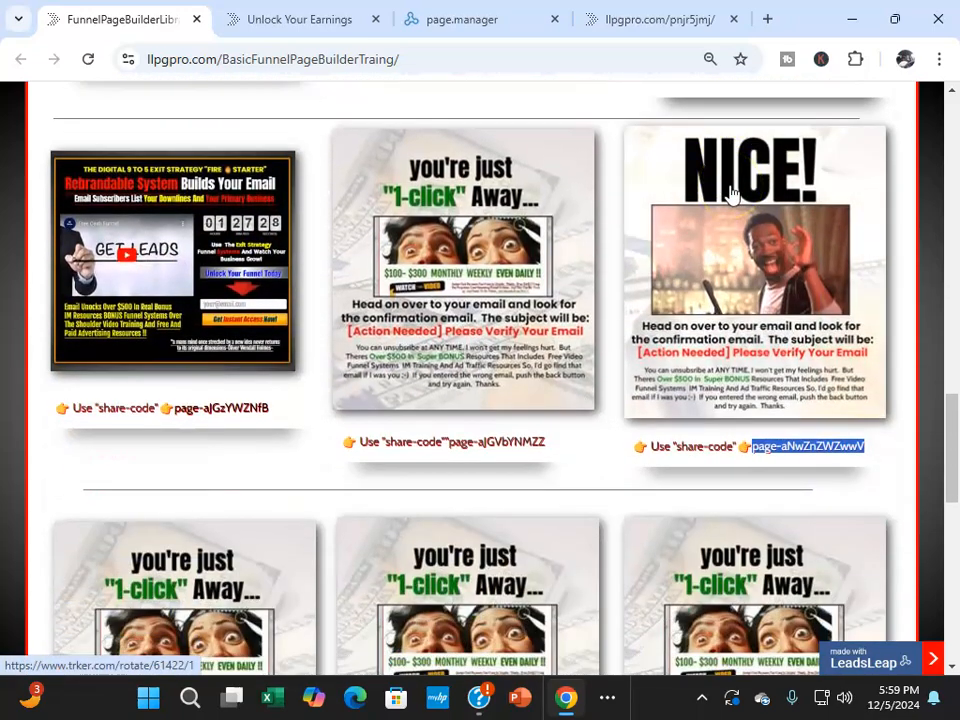
pyautogui.scroll(2, 730, 192)
pyautogui.scroll(3, 730, 190)
pyautogui.scroll(-1, 732, 185)
pyautogui.scroll(-1, 734, 181)
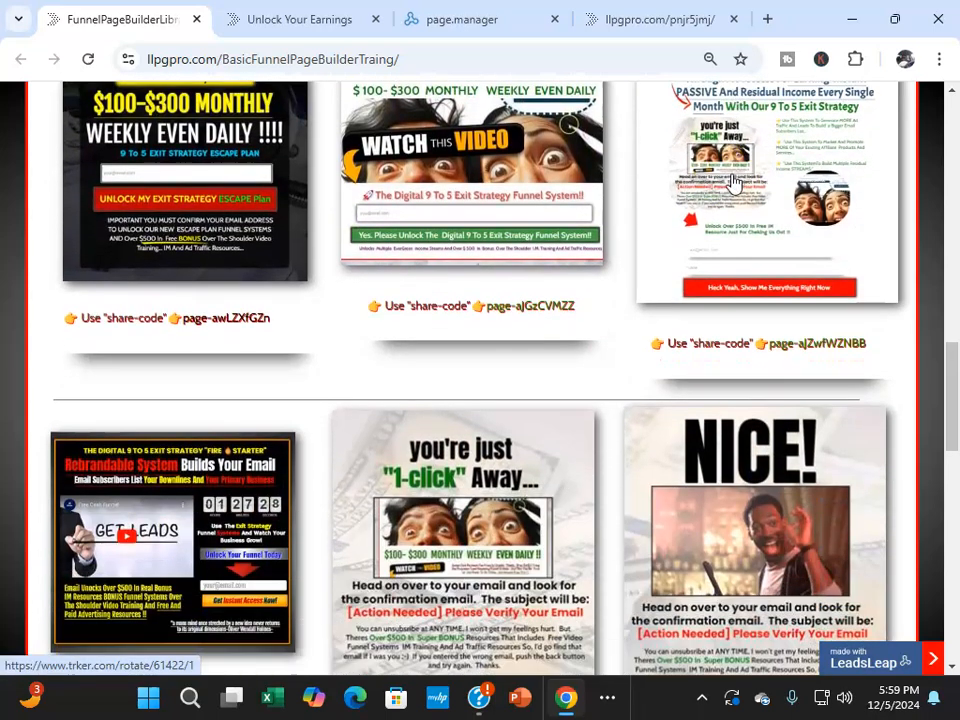
# Examine the share code library from the "NICE!" and "1-click" Away templates up to its Basic Training heading and back down
pyautogui.scroll(-4, 720, 205)
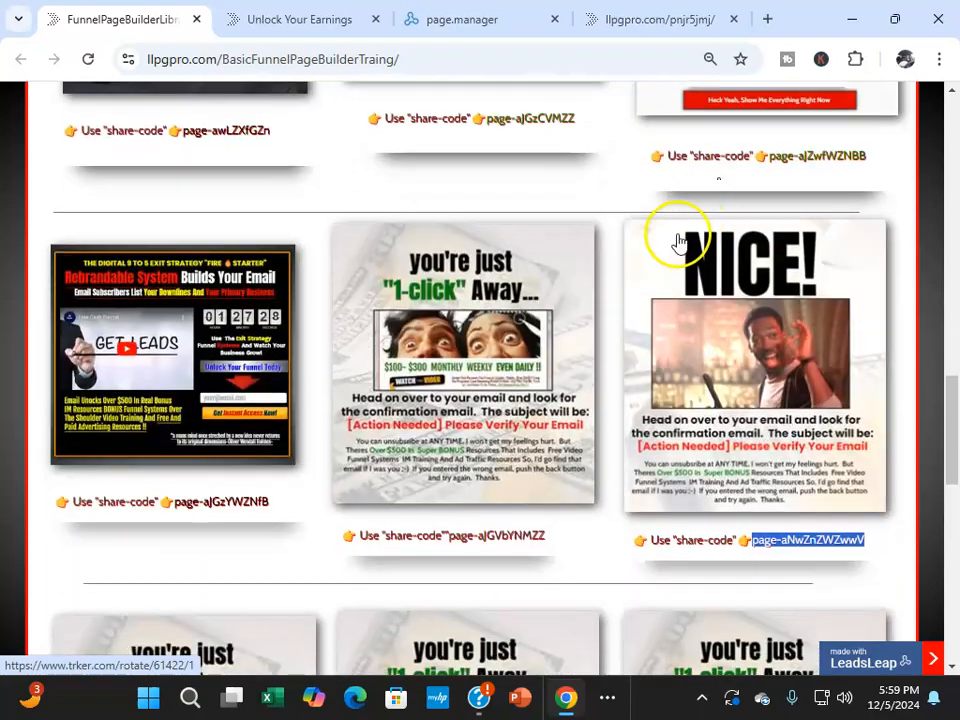
pyautogui.scroll(-2, 678, 238)
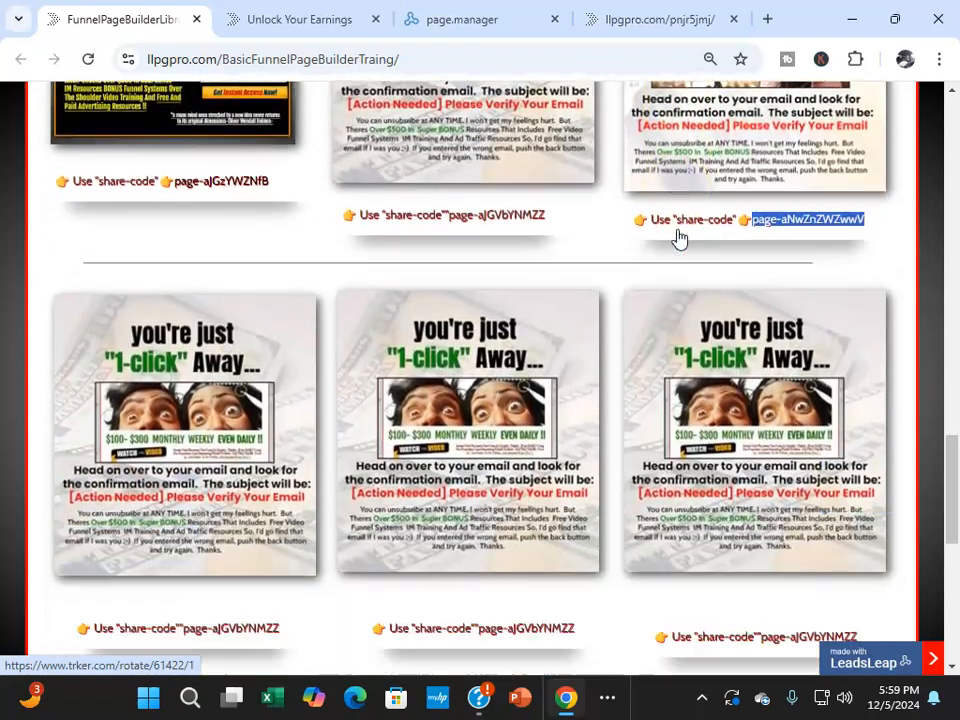
pyautogui.scroll(4, 680, 225)
pyautogui.scroll(-1, 682, 214)
pyautogui.scroll(6, 690, 208)
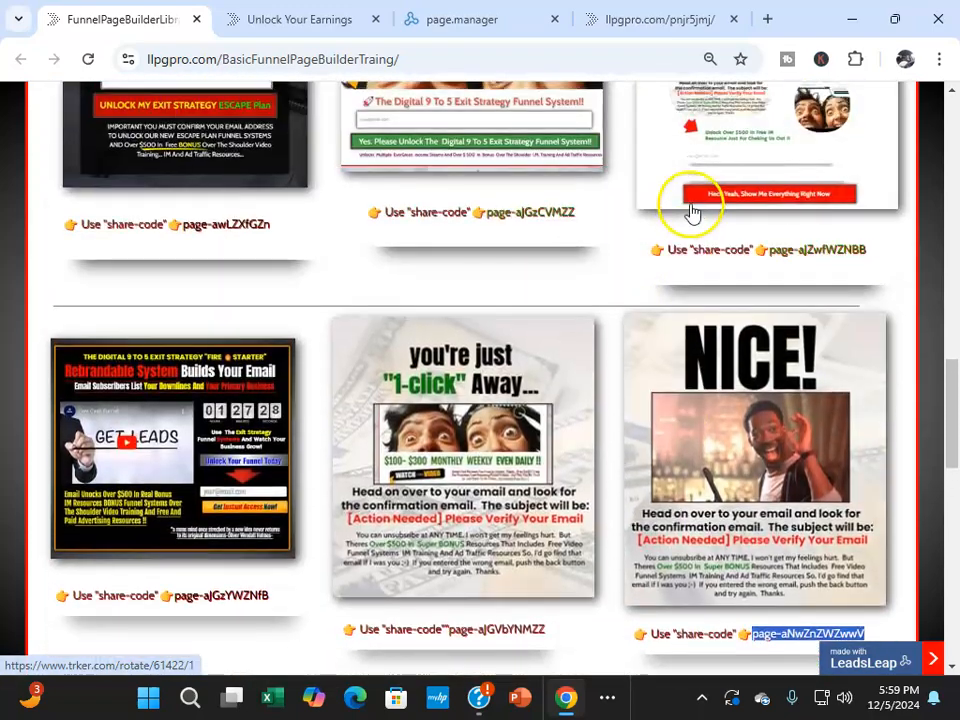
pyautogui.scroll(2, 826, 190)
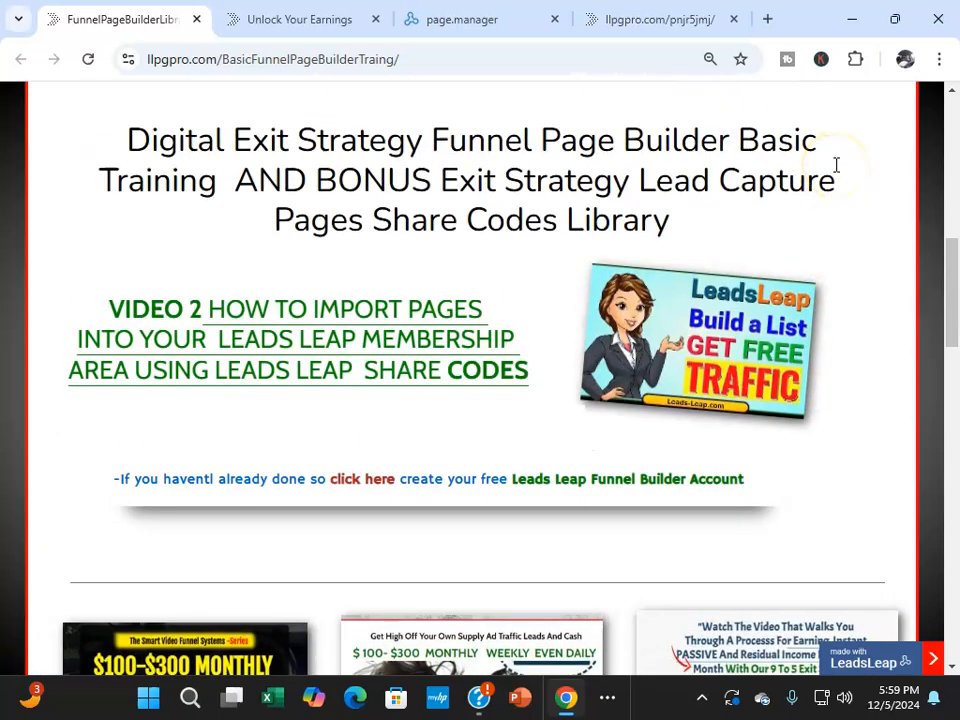
pyautogui.scroll(-4, 833, 165)
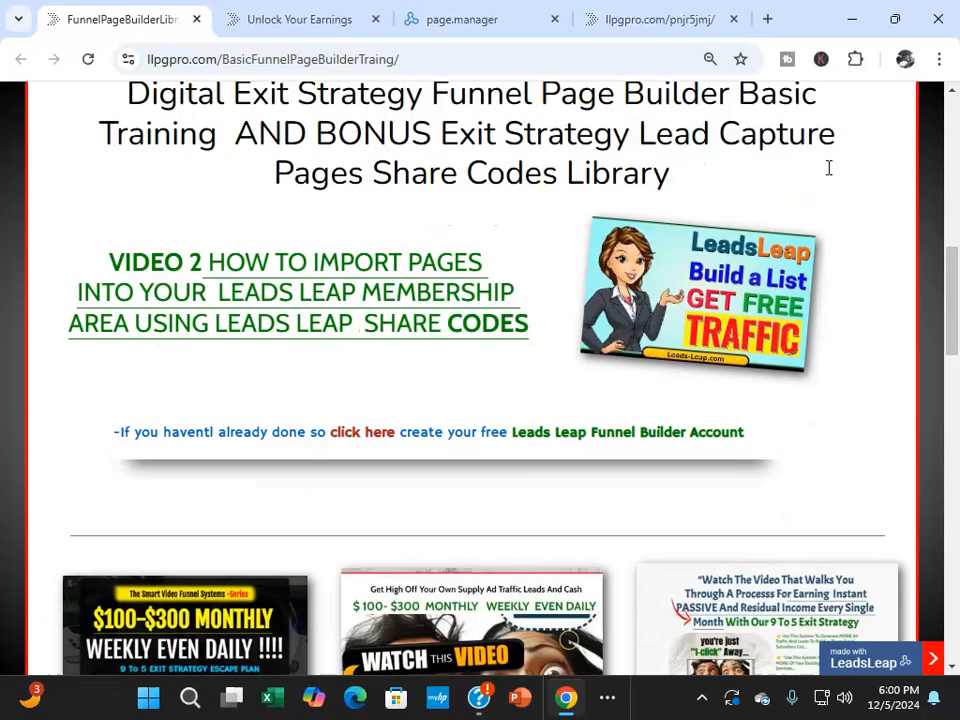
pyautogui.scroll(-7, 476, 274)
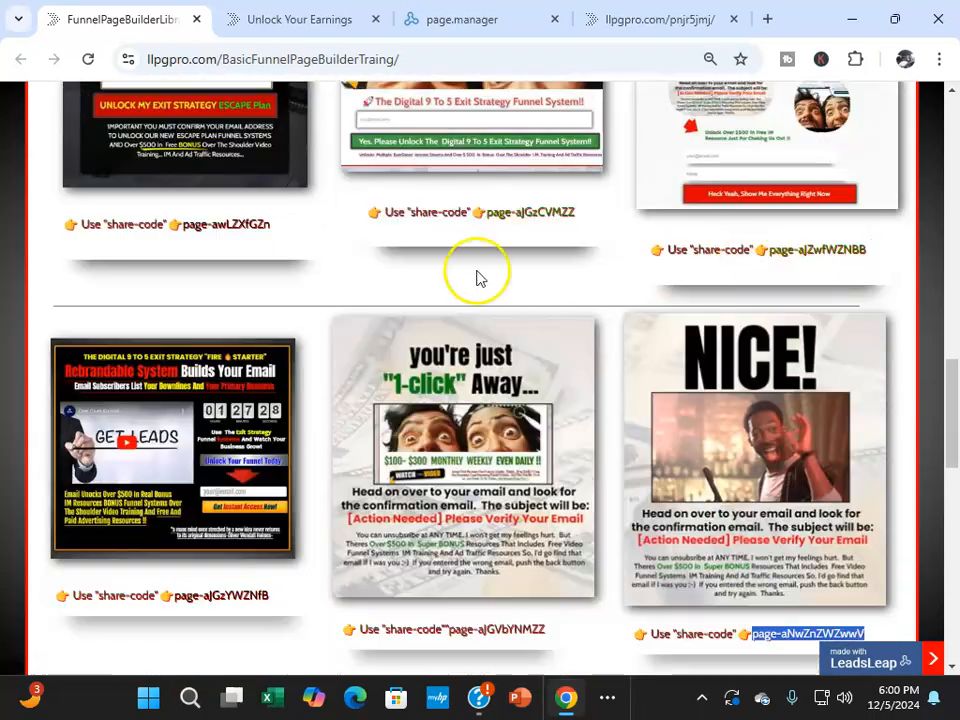
# Compare the top row of lead capture templates with the "NICE!" and "1-click" Away bridge page rows and their share codes
pyautogui.scroll(2, 755, 238)
pyautogui.scroll(3, 755, 238)
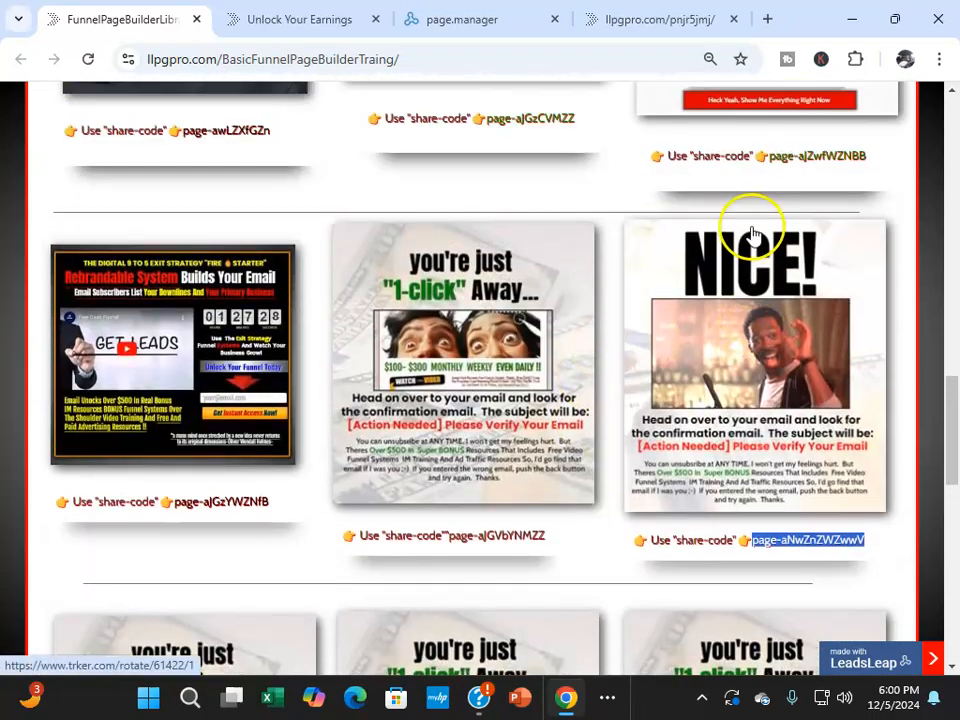
pyautogui.scroll(-2, 753, 231)
pyautogui.scroll(1, 755, 232)
pyautogui.scroll(2, 754, 232)
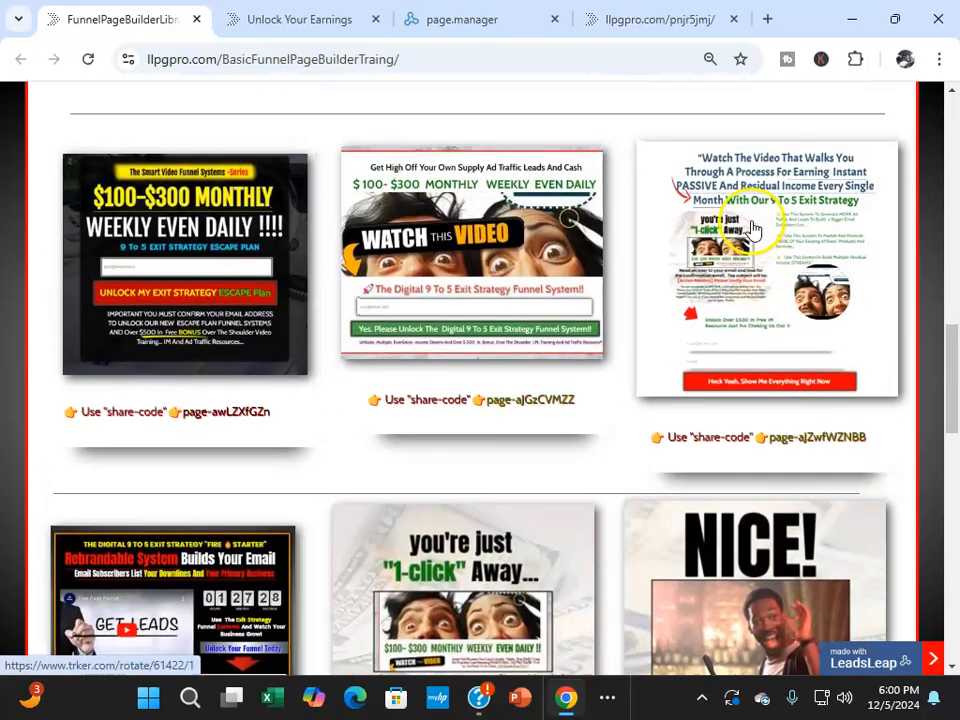
pyautogui.scroll(-9, 753, 230)
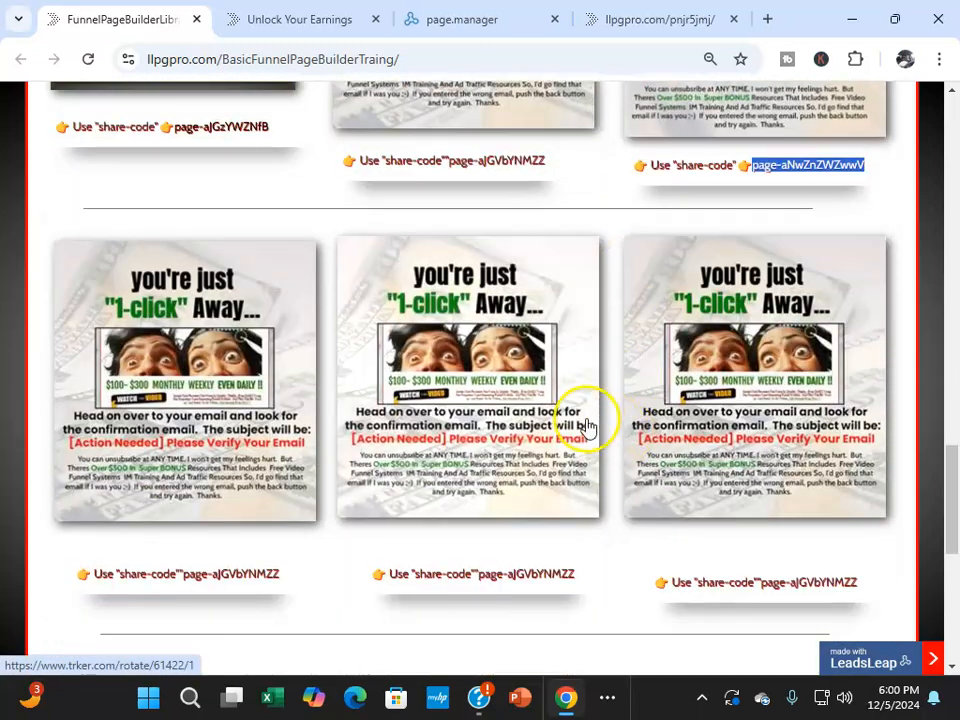
pyautogui.scroll(7, 677, 390)
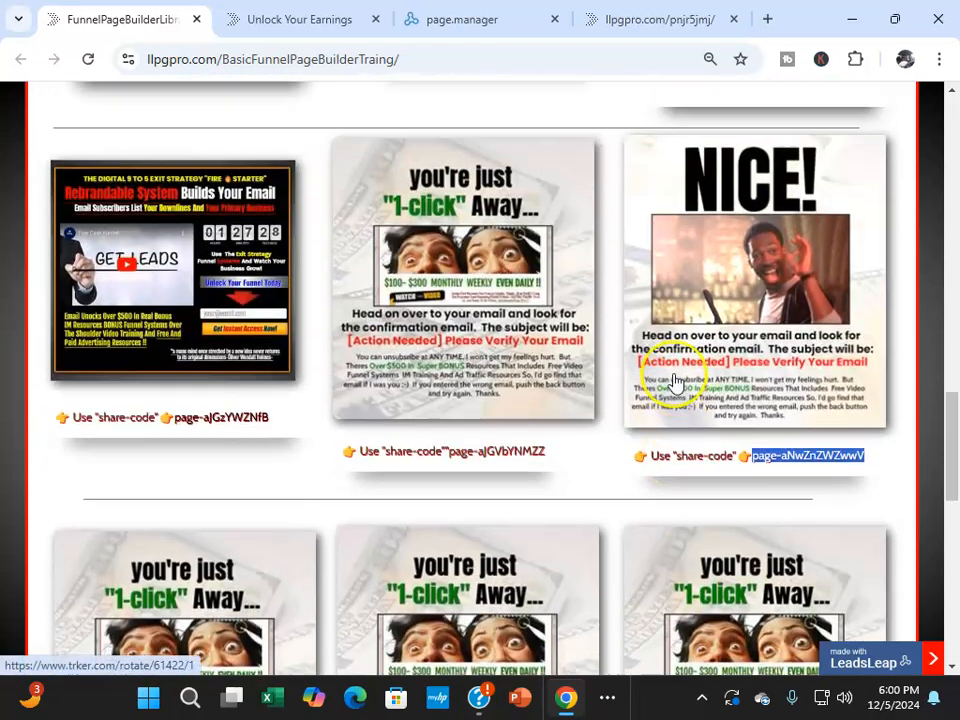
pyautogui.scroll(4, 676, 368)
pyautogui.scroll(-2, 666, 343)
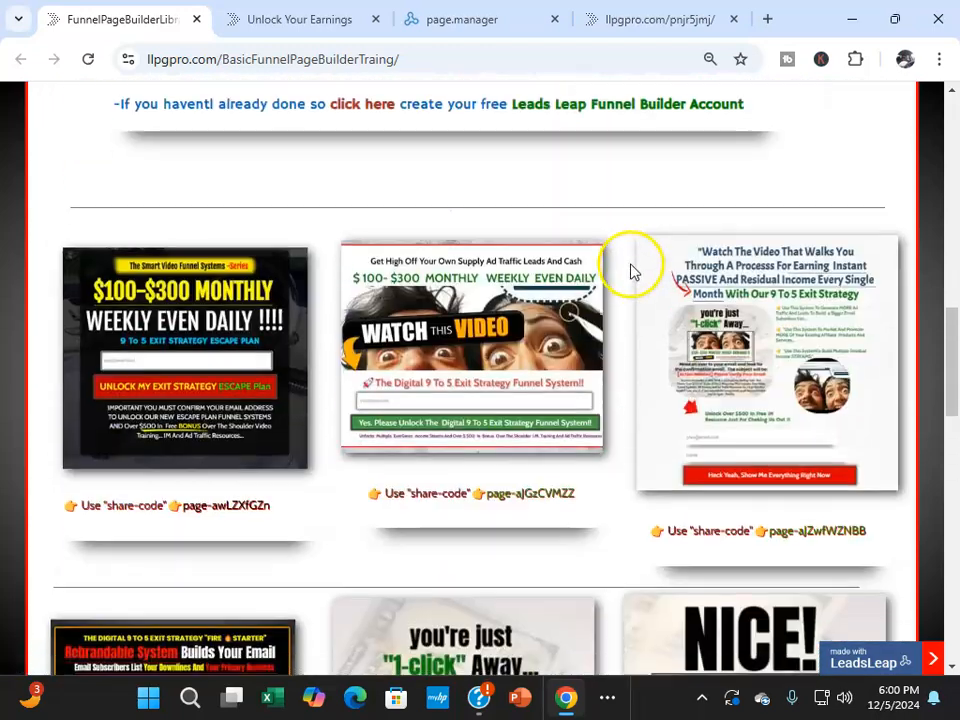
# Close the "Unlock Your Earnings" page and the live "NICE!" bridge page, keeping the library and Page Manager open
pyautogui.click(252, 20)
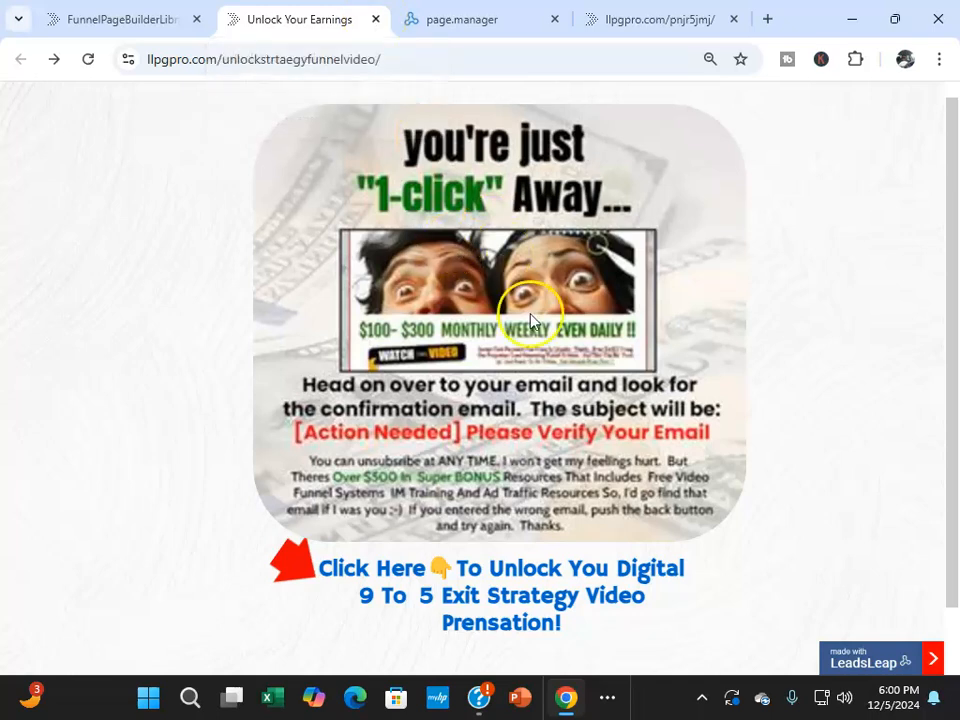
pyautogui.click(376, 20)
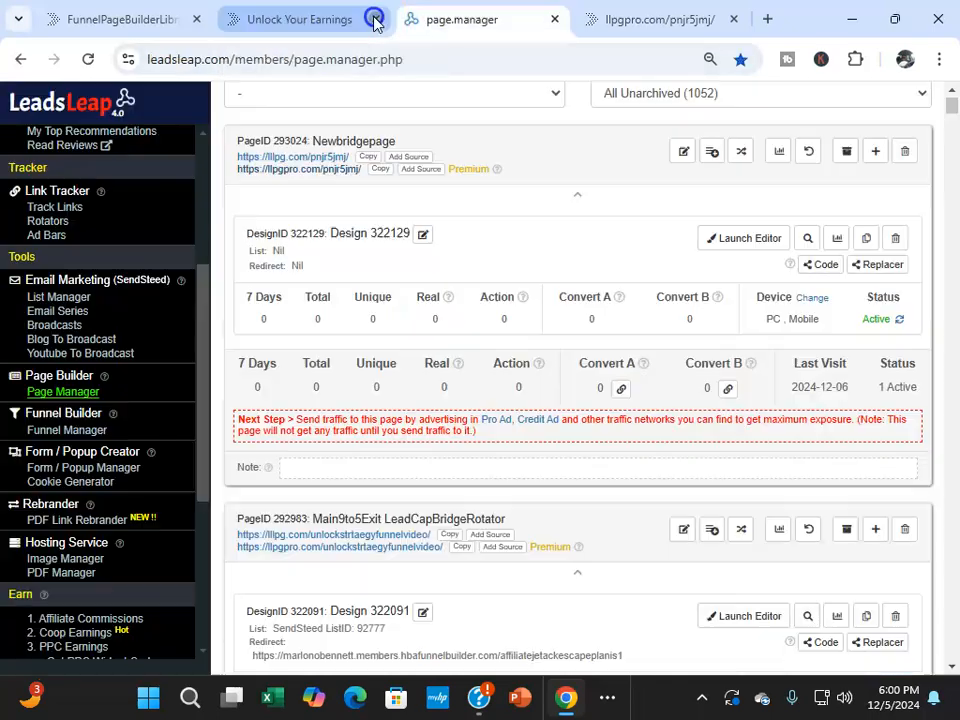
pyautogui.click(146, 21)
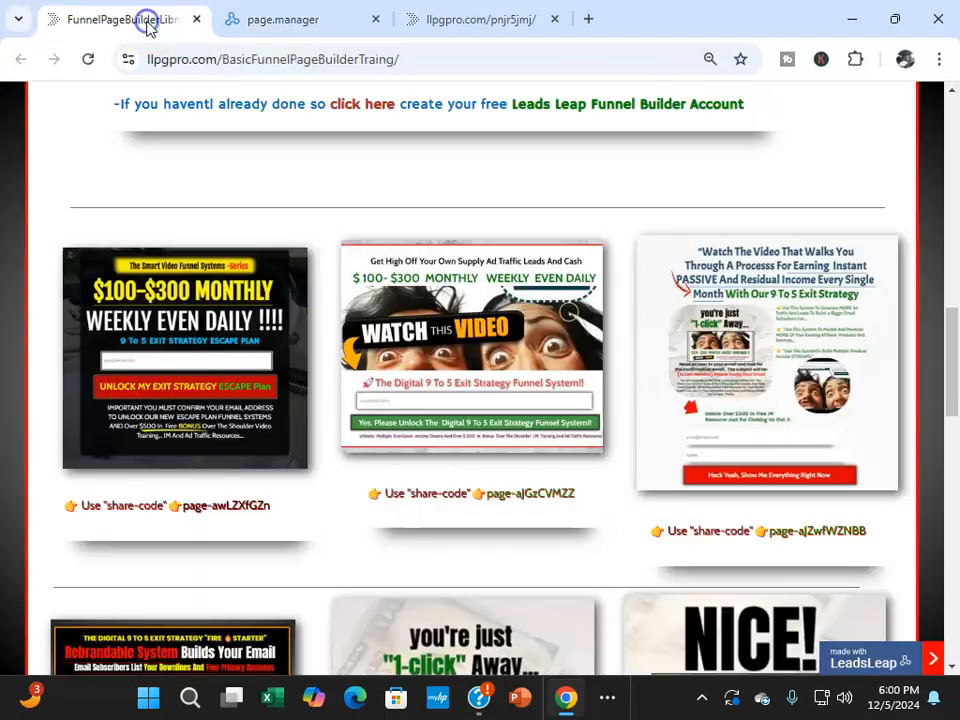
pyautogui.scroll(2, 500, 110)
pyautogui.click(531, 21)
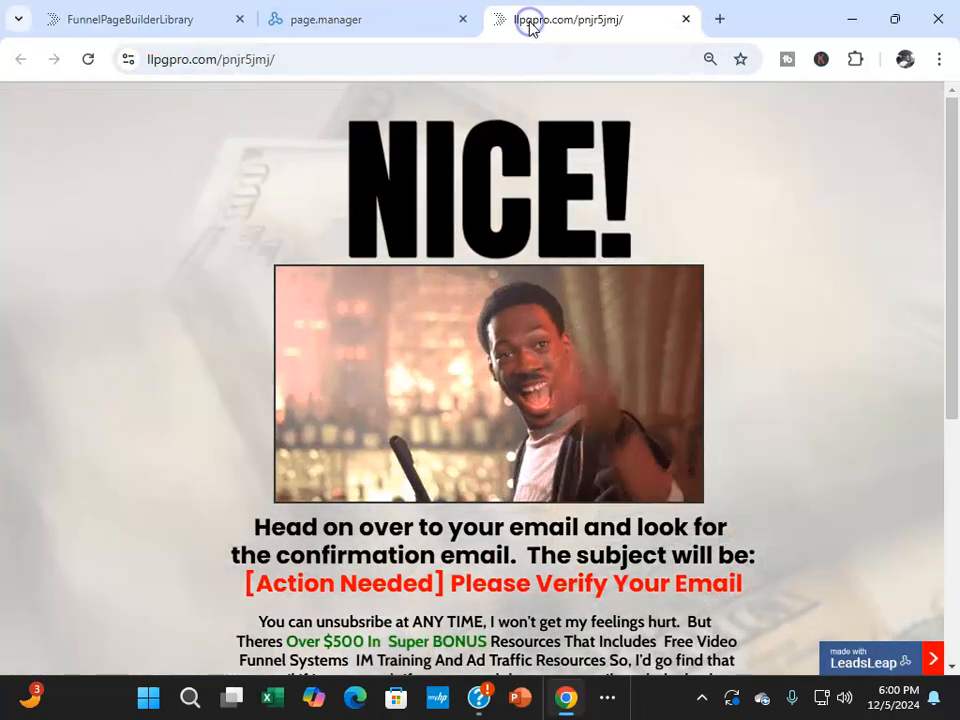
pyautogui.click(686, 19)
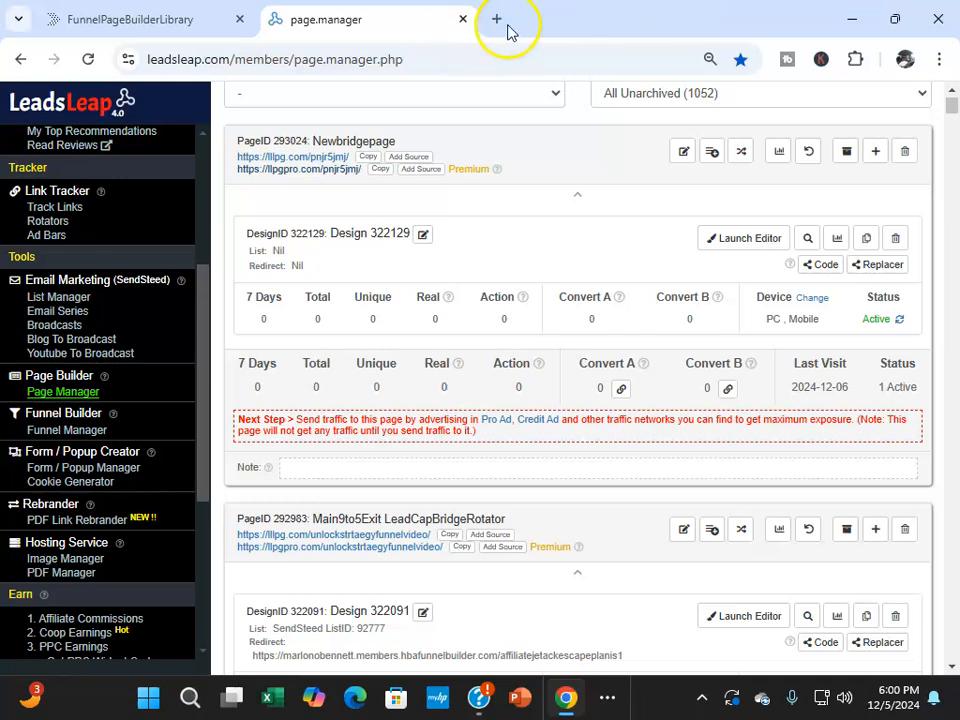
# Open the LeadsLeap Page Manager in a new browser tab
pyautogui.click(499, 20)
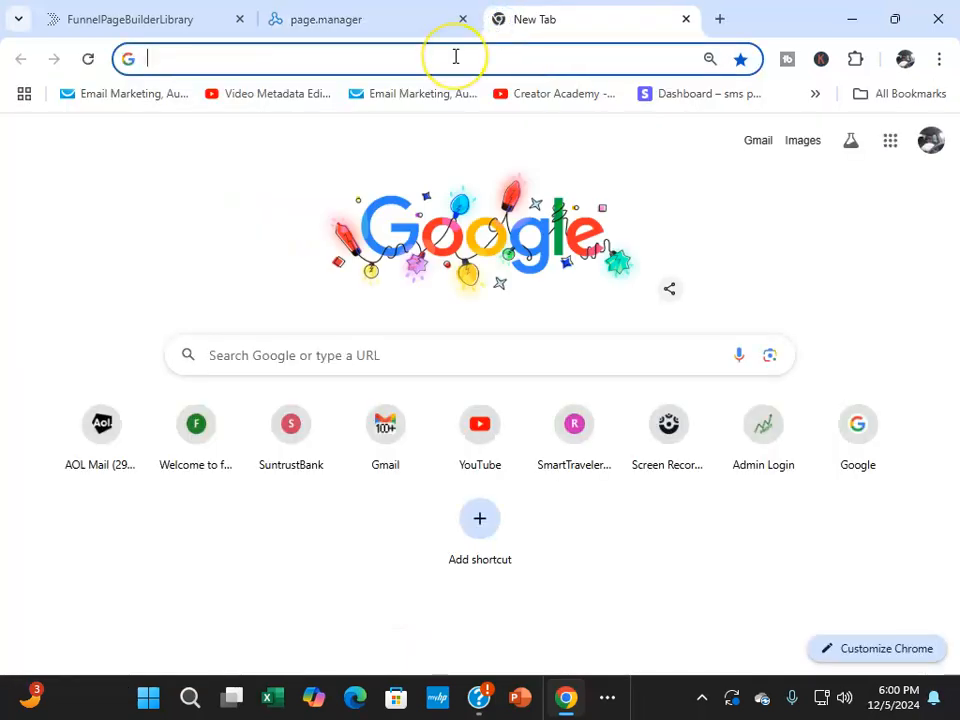
pyautogui.write('leads')
pyautogui.press('Return')
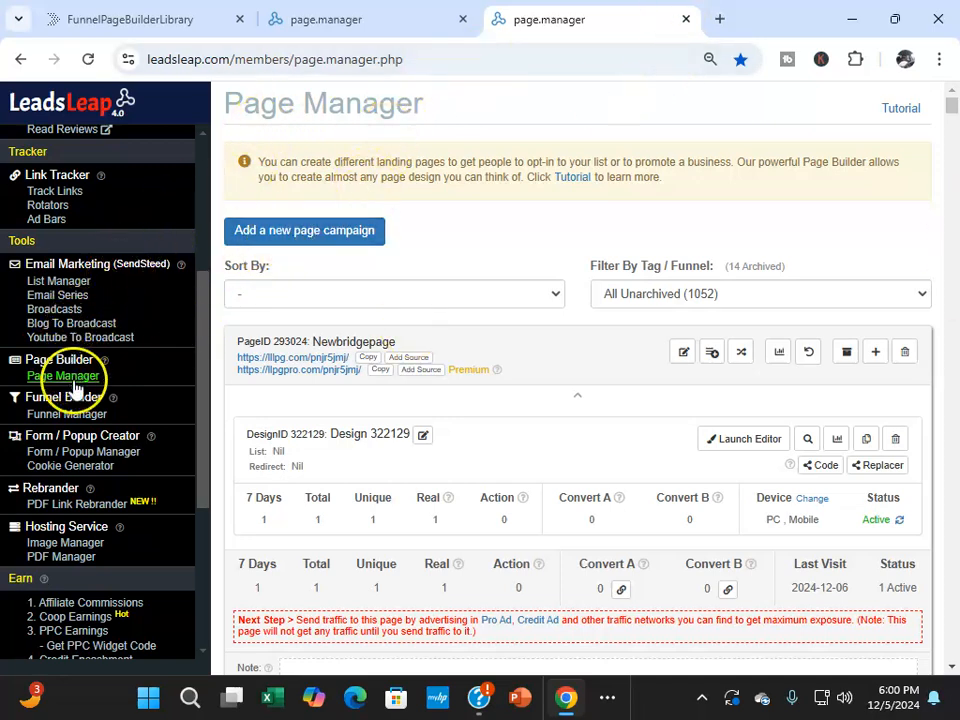
pyautogui.scroll(3, 110, 290)
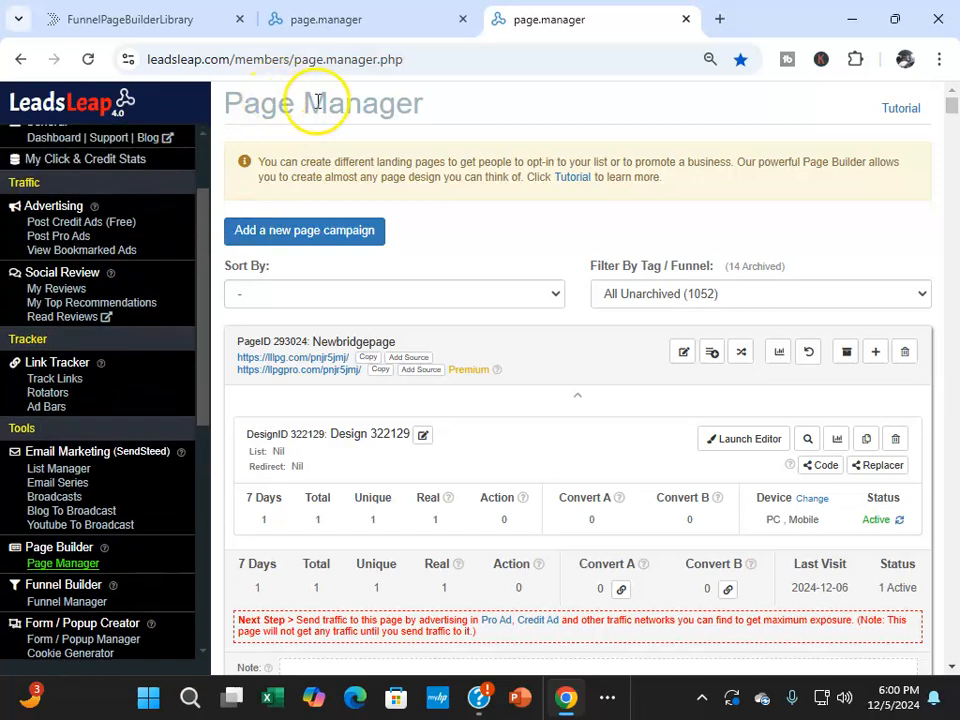
# Add a new page campaign named "mynewbrigrpage2" and locate its entry in the page list
pyautogui.click(290, 236)
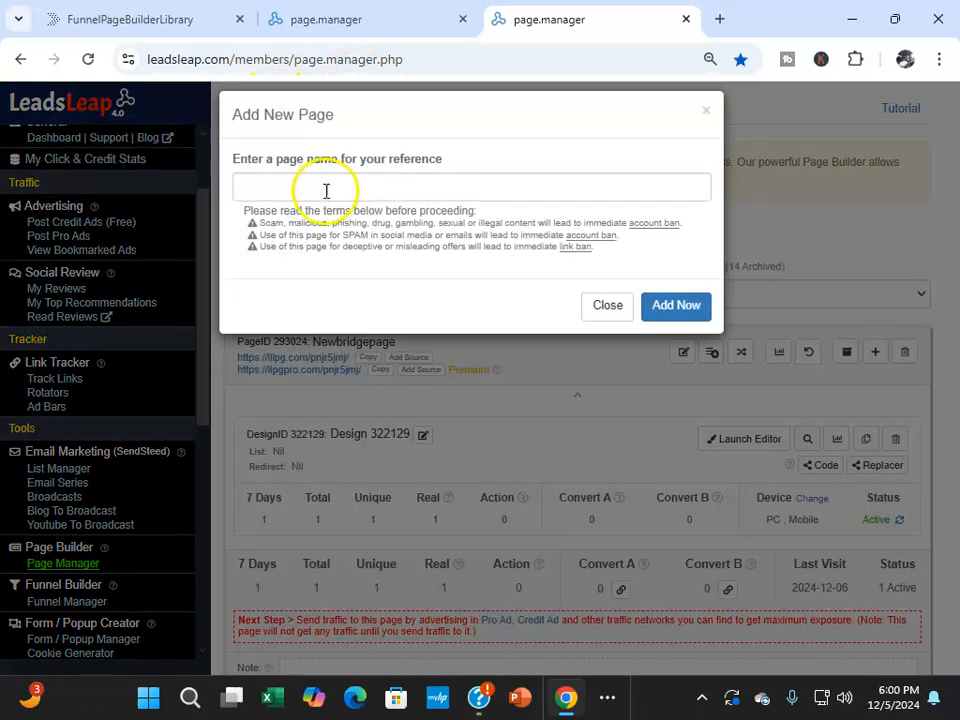
pyautogui.click(326, 190)
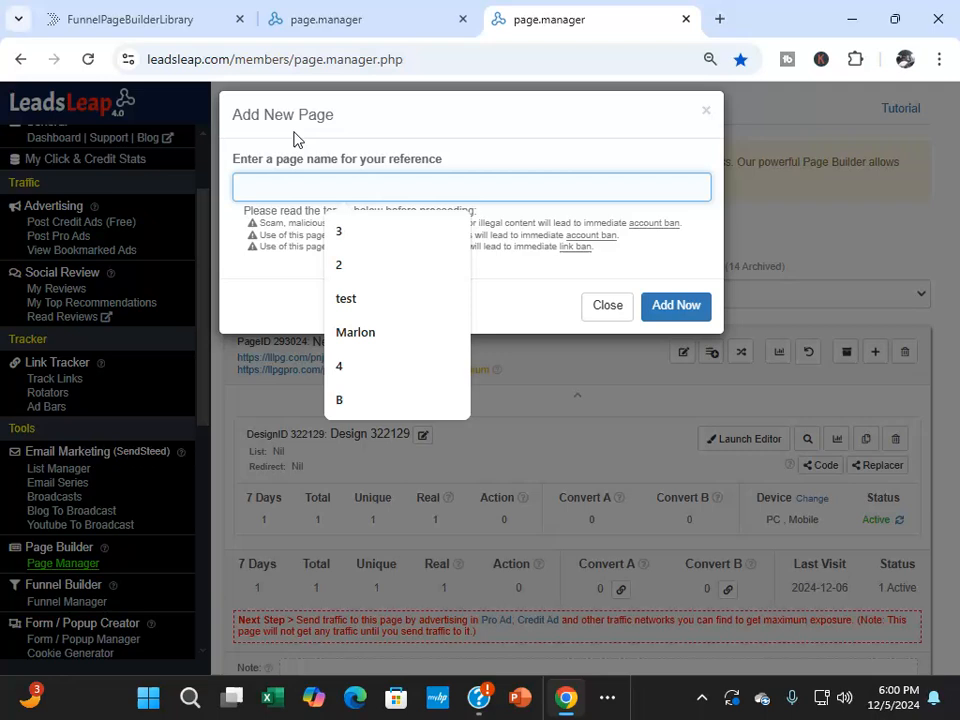
pyautogui.write('bri')
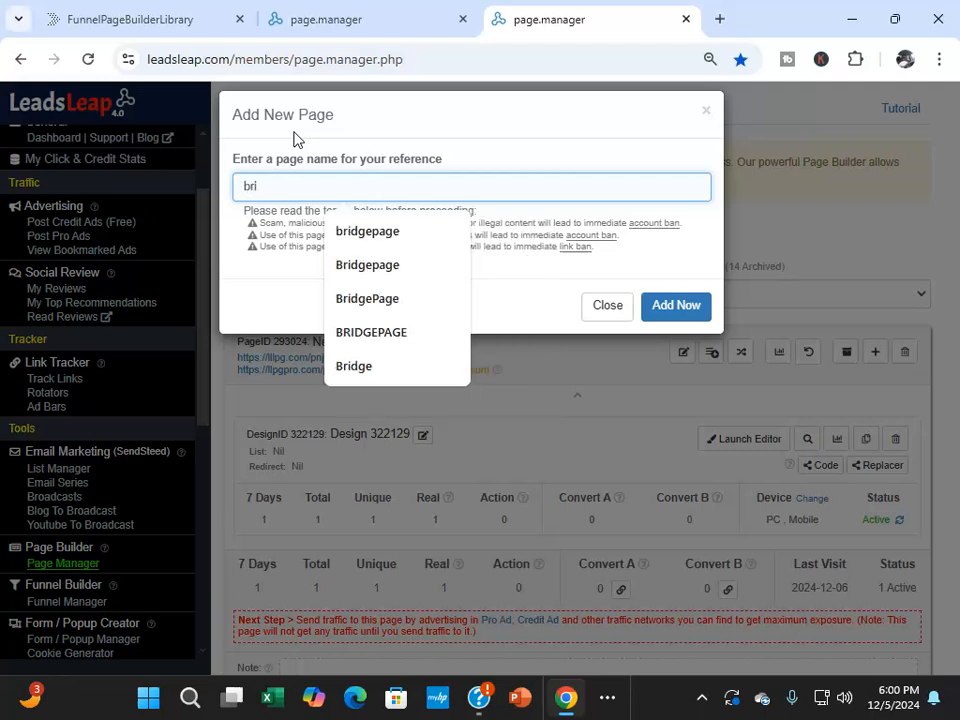
pyautogui.write('fgr')
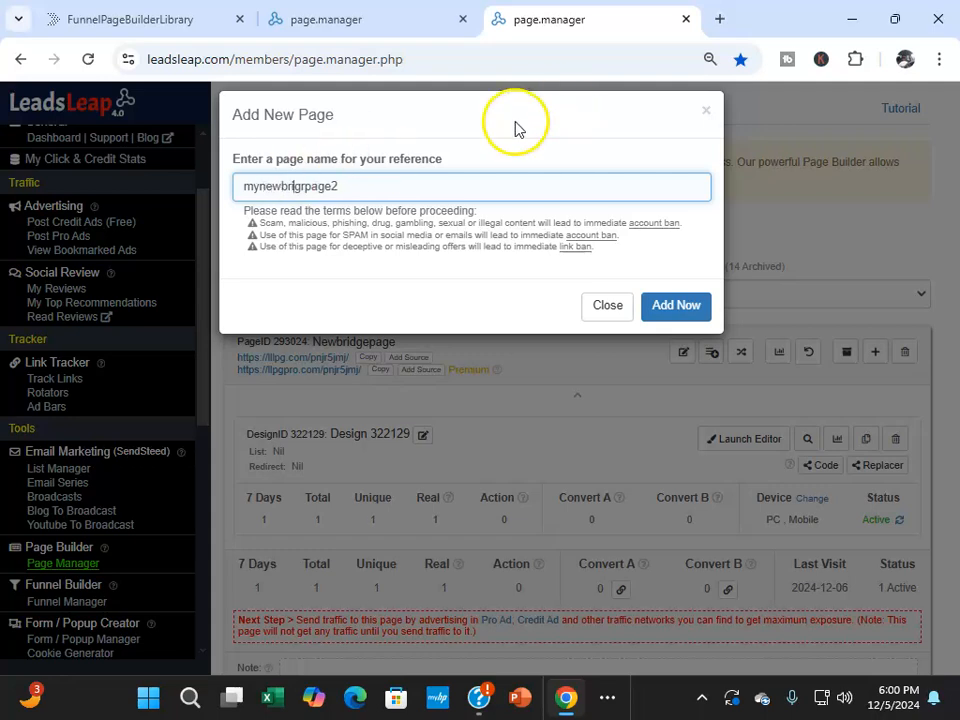
pyautogui.click(665, 307)
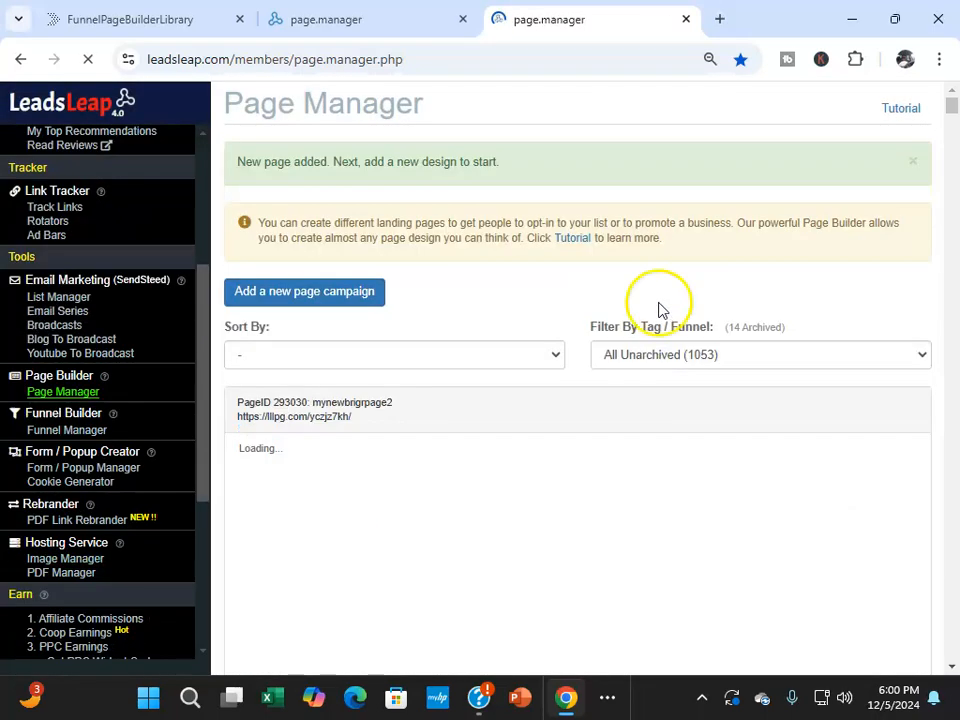
pyautogui.scroll(-2, 320, 290)
pyautogui.scroll(-4, 336, 336)
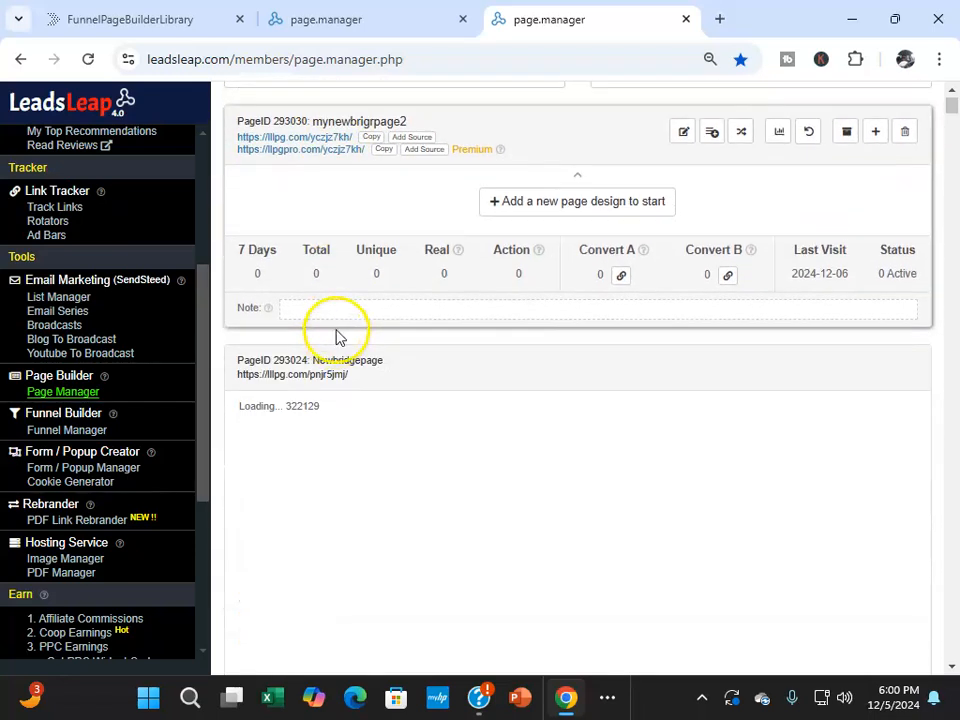
pyautogui.scroll(-2, 360, 223)
pyautogui.scroll(6, 340, 280)
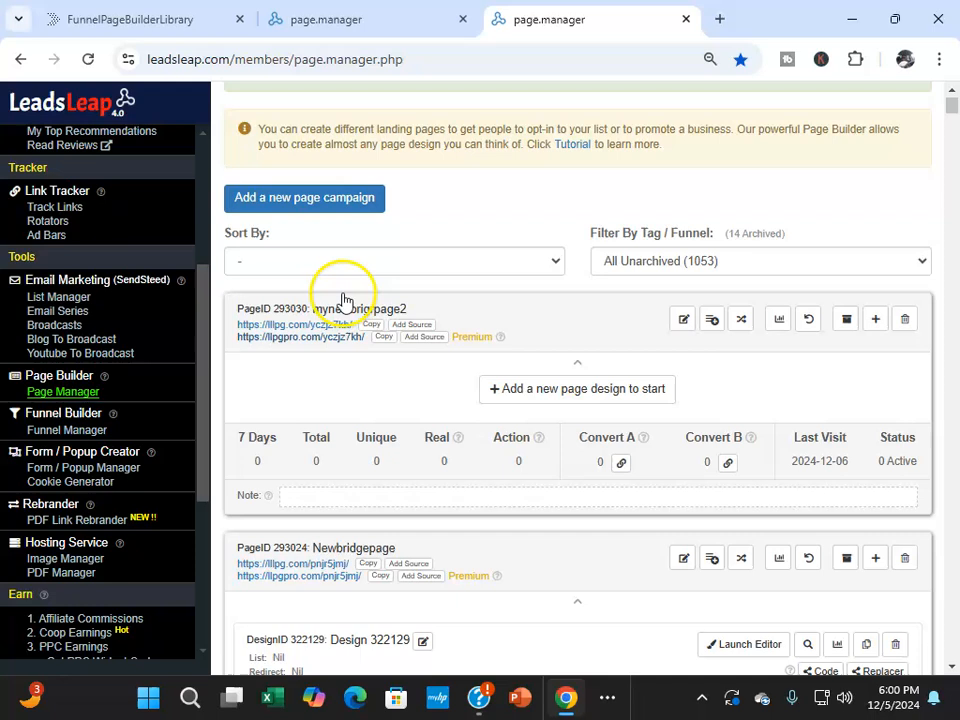
pyautogui.scroll(-2, 390, 215)
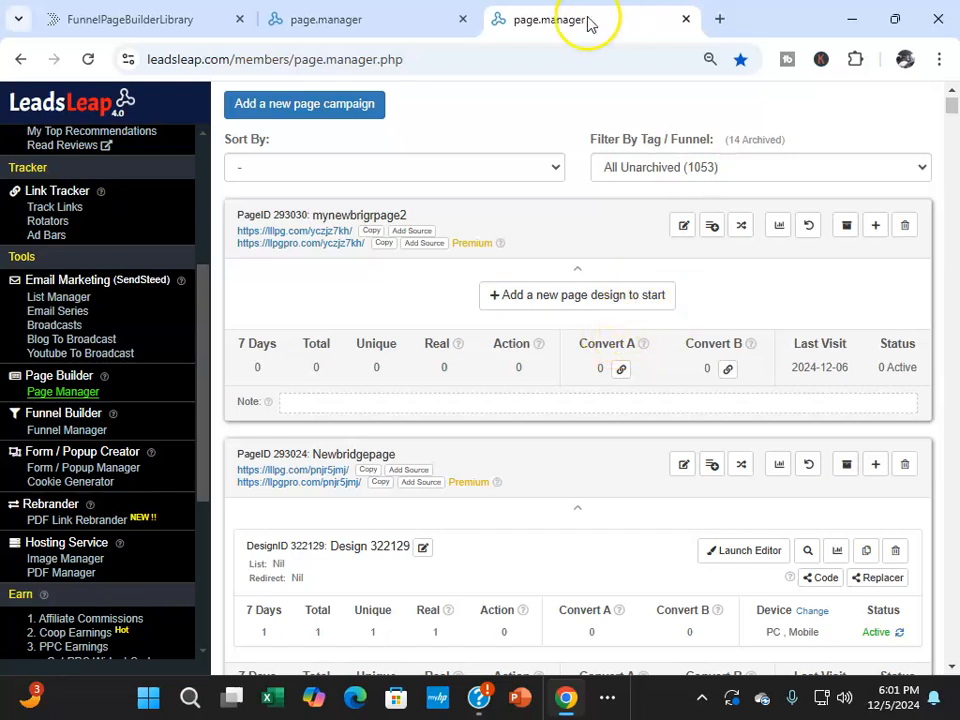
# In the template library, select the share code page-aJGVbYNMZZ under the "1-click" Away template beside the "NICE!" one
pyautogui.click(168, 17)
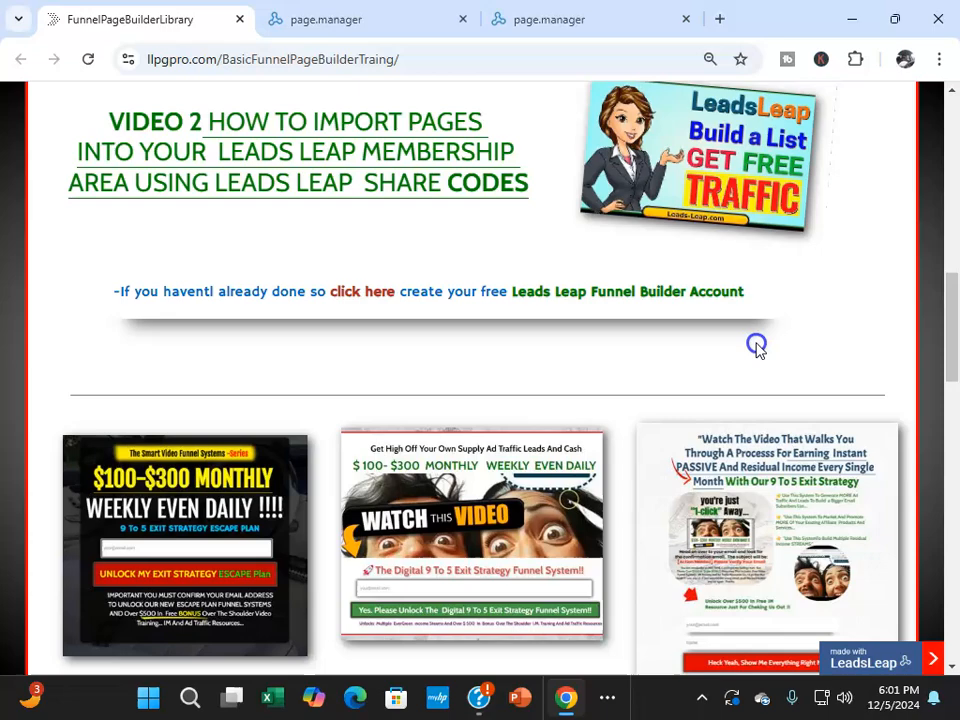
pyautogui.scroll(-5, 754, 343)
pyautogui.scroll(-3, 735, 365)
pyautogui.scroll(2, 422, 200)
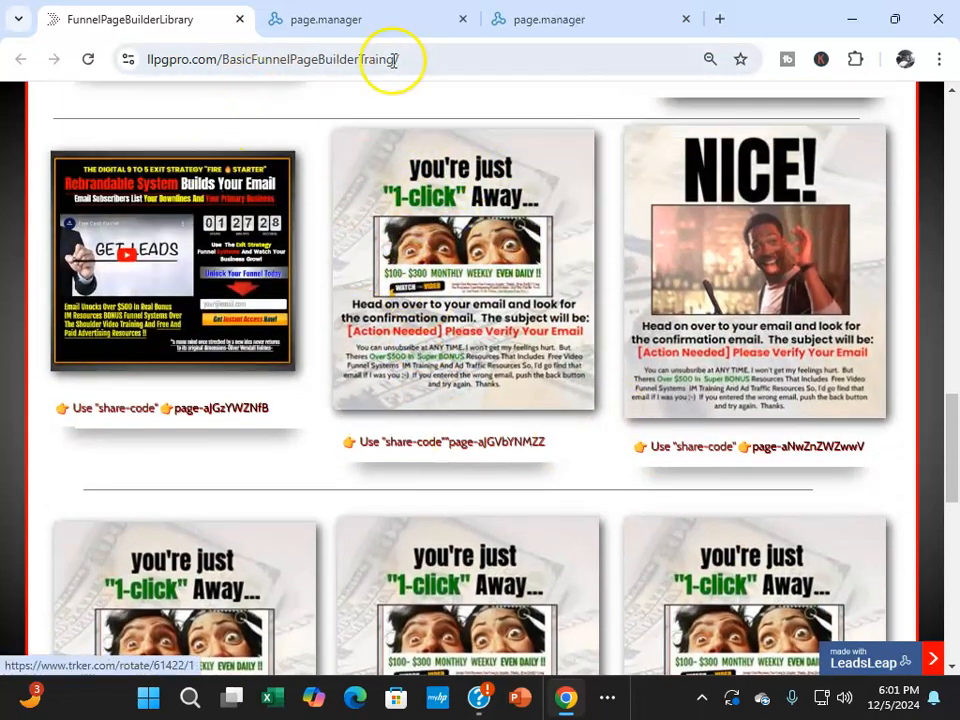
pyautogui.moveTo(573, 447); pyautogui.dragTo(545, 447)
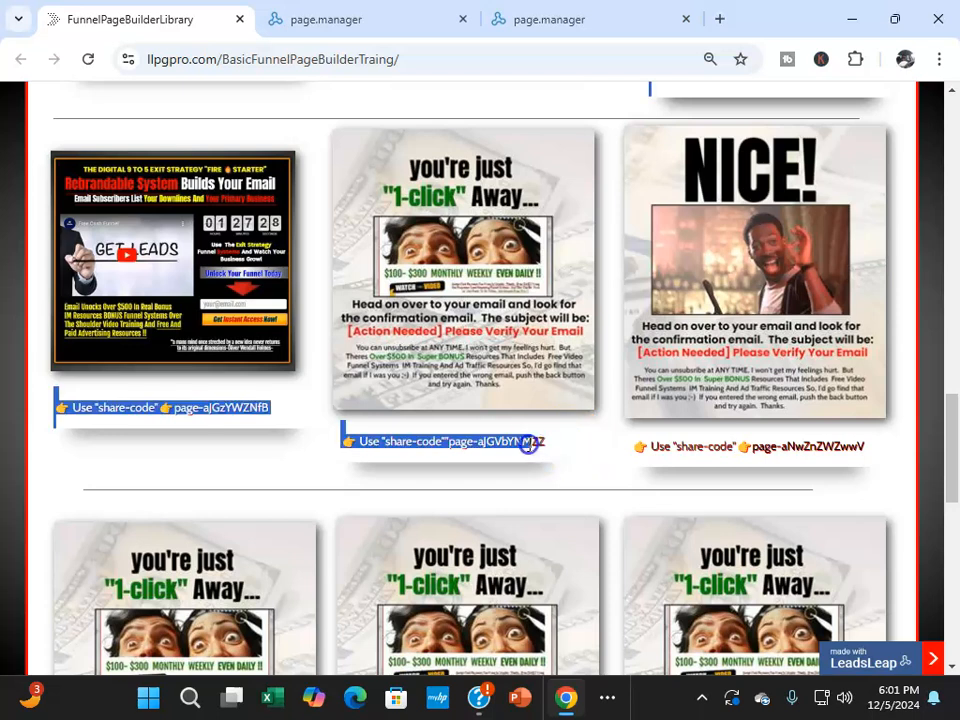
pyautogui.click(566, 440)
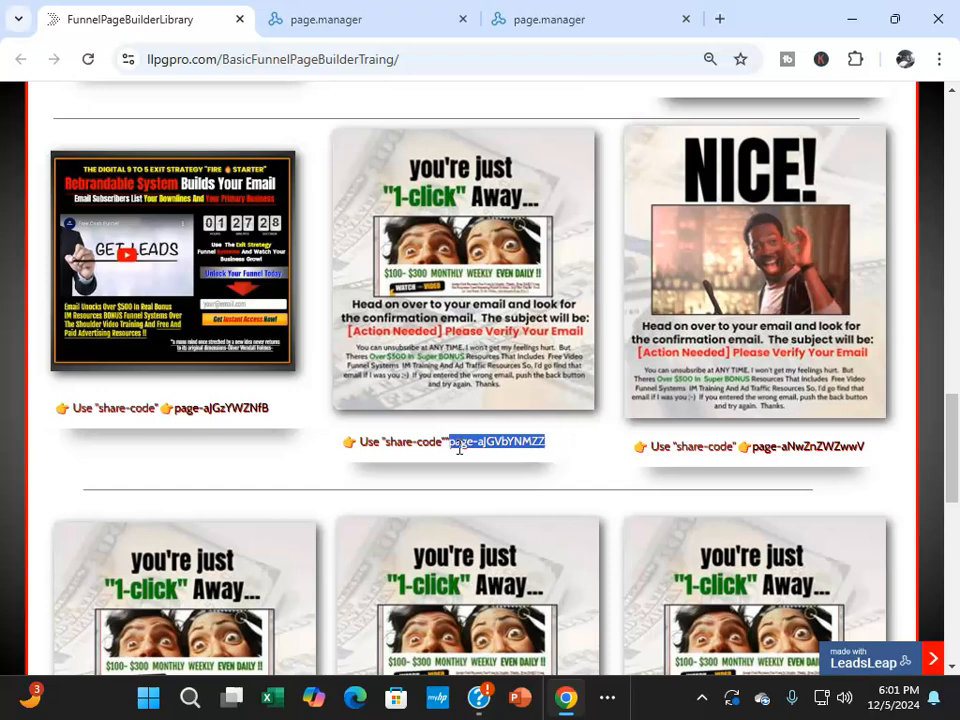
# Reload the Page Manager in the original LeadsLeap tab and bring the mynewbrigrpage2 campaign into view
pyautogui.click(322, 20)
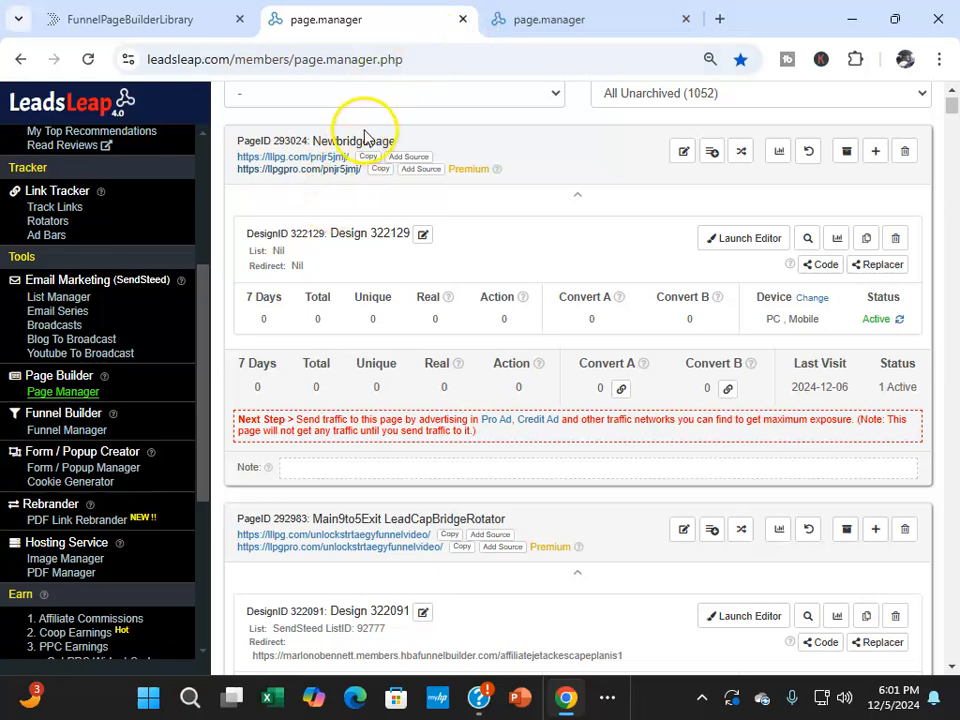
pyautogui.scroll(1, 364, 140)
pyautogui.scroll(1, 358, 180)
pyautogui.scroll(-1, 340, 260)
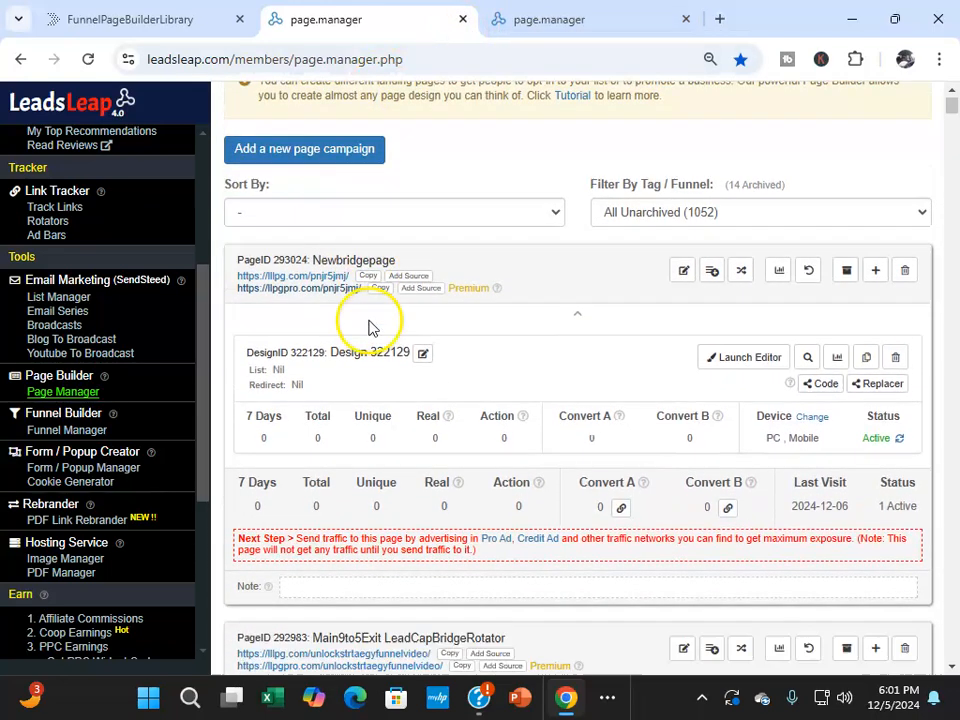
pyautogui.scroll(-2, 357, 279)
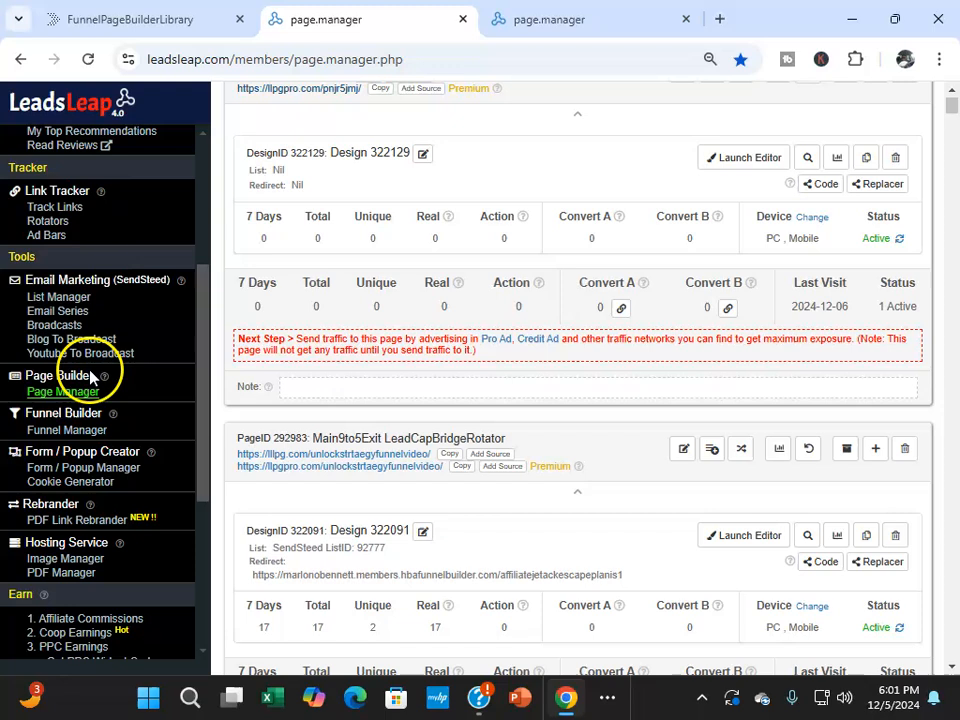
pyautogui.click(80, 400)
pyautogui.scroll(-2, 420, 311)
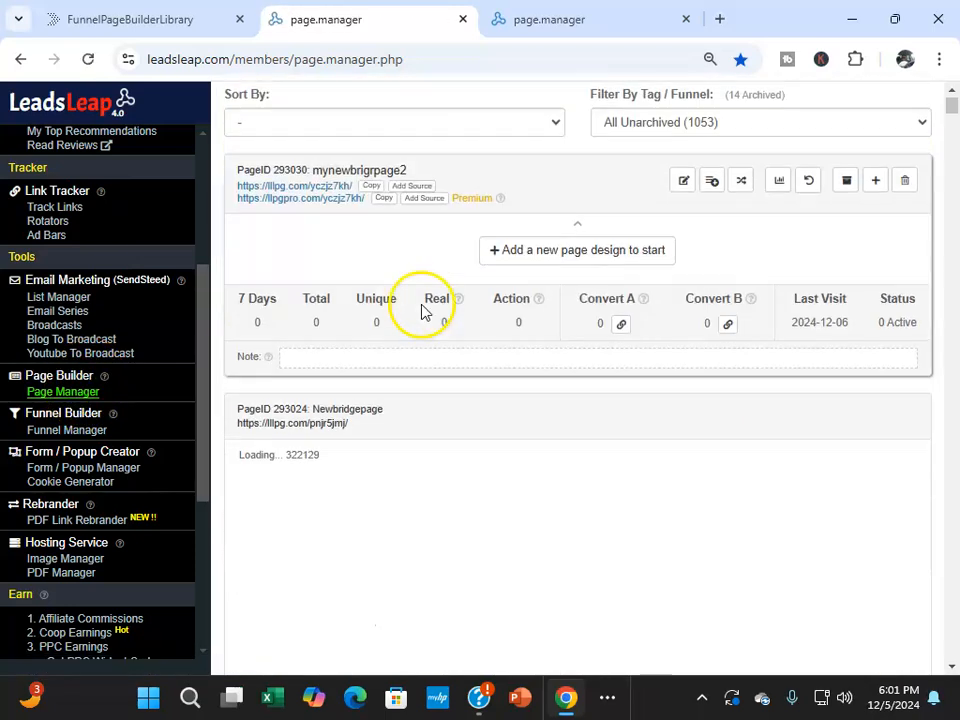
# Add a page design to the mynewbrigrpage2 campaign by importing the share code page-aJGVbYNMZZ
pyautogui.scroll(-1, 362, 346)
pyautogui.scroll(3, 340, 195)
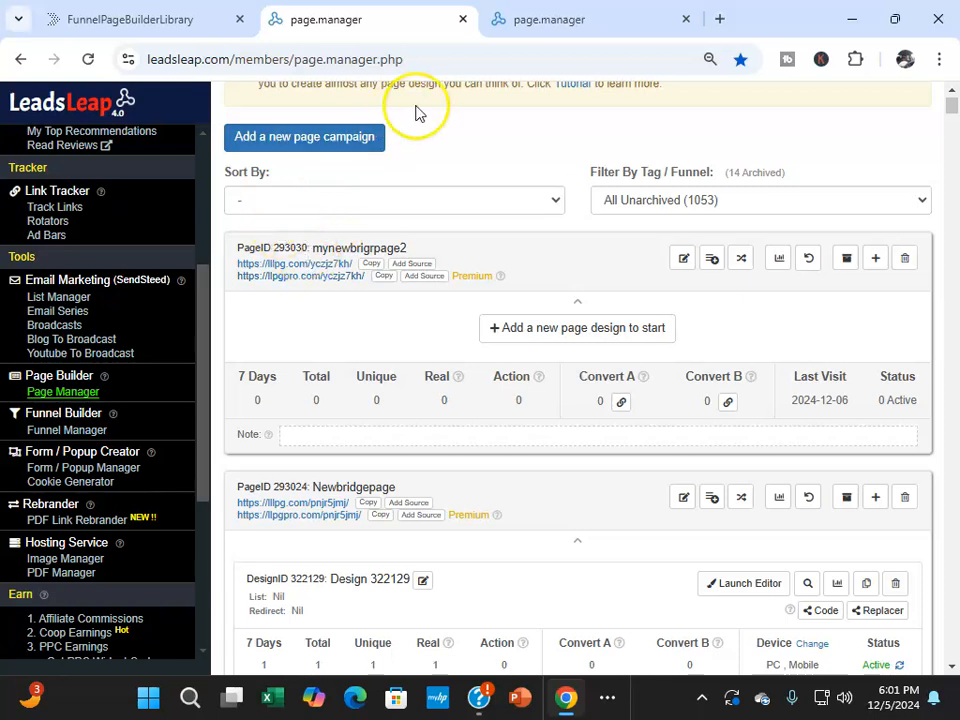
pyautogui.click(577, 330)
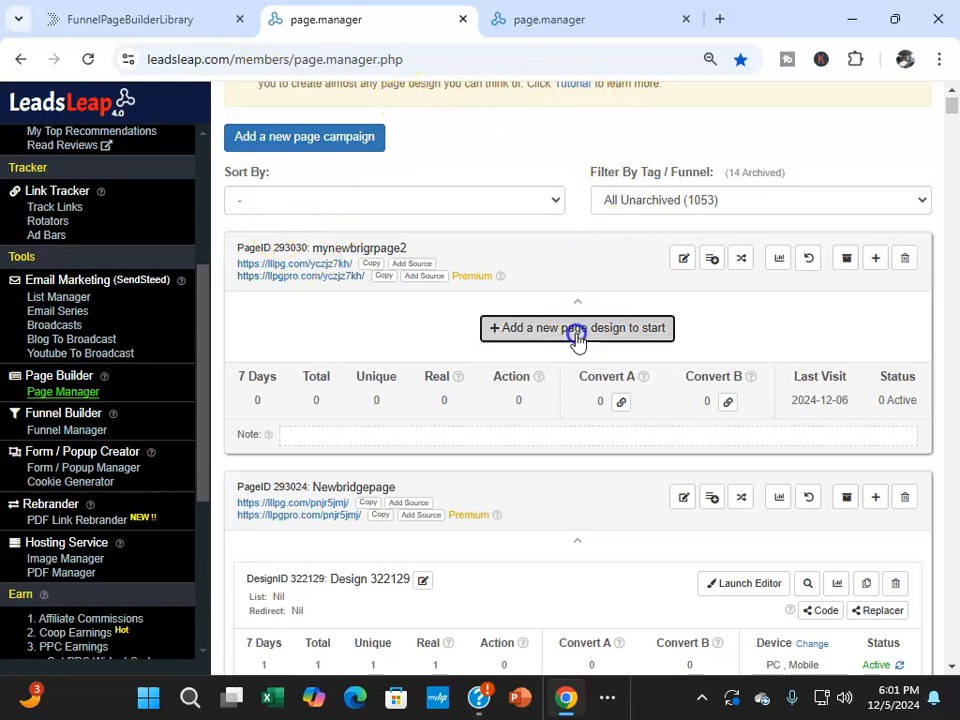
pyautogui.click(584, 204)
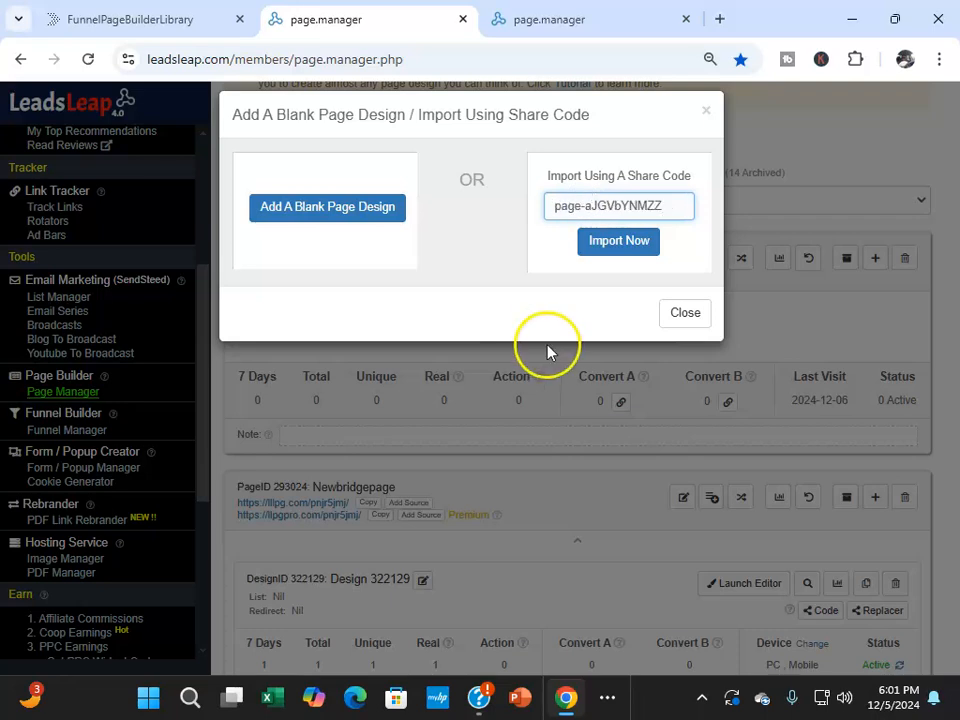
pyautogui.click(632, 248)
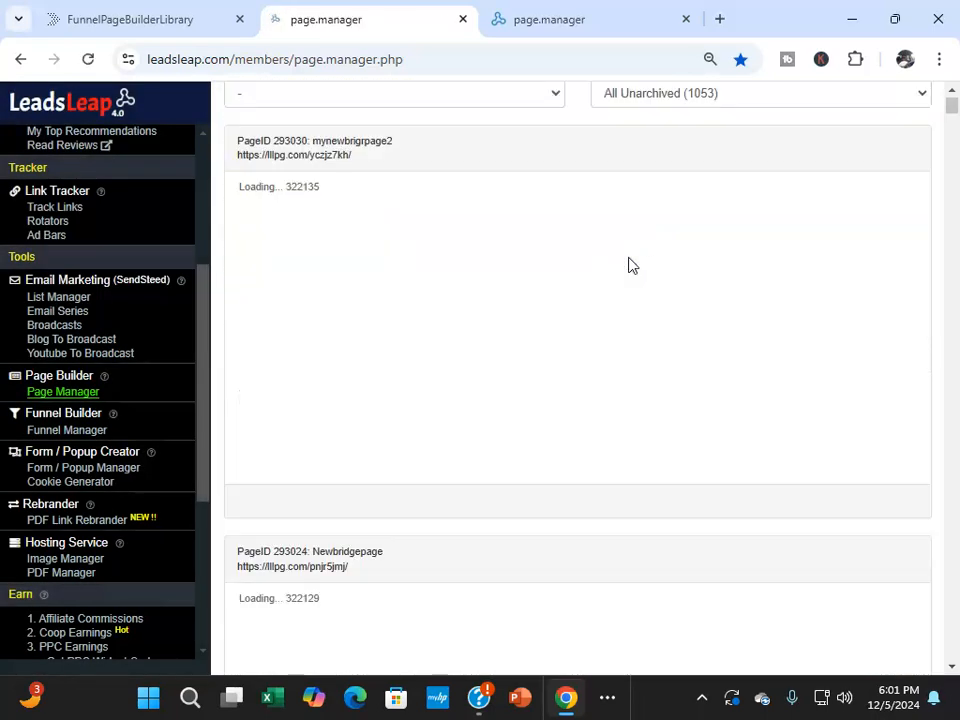
pyautogui.click(414, 233)
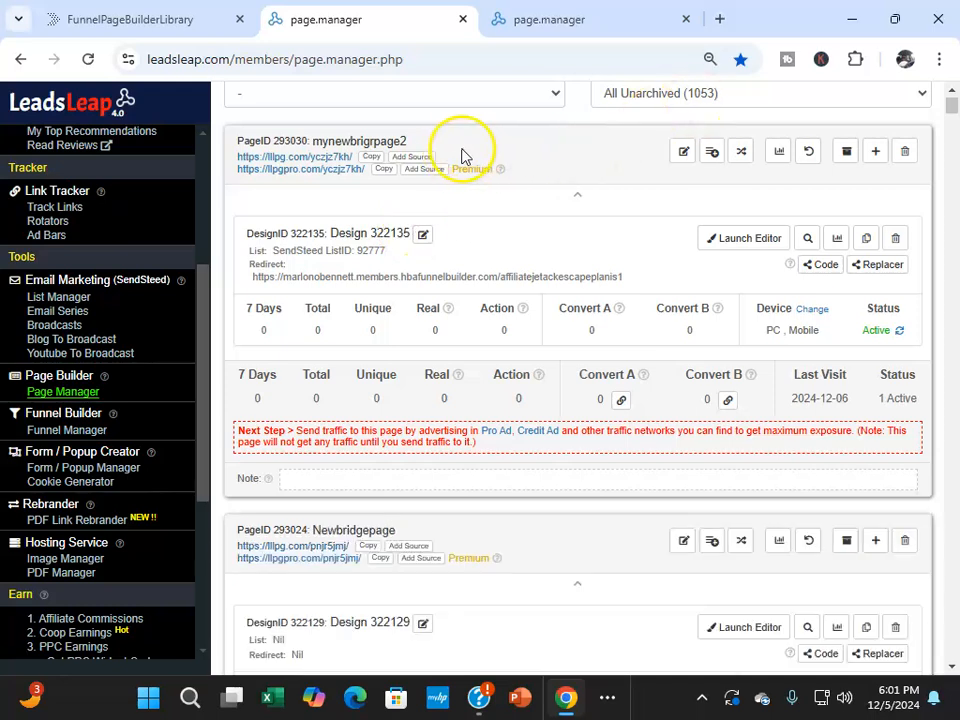
# Open the mynewbrigrpage2 campaign's premium llpgpro.com link and review the live "1-click" Away bridge page from headline to call-to-action link
pyautogui.scroll(1, 370, 175)
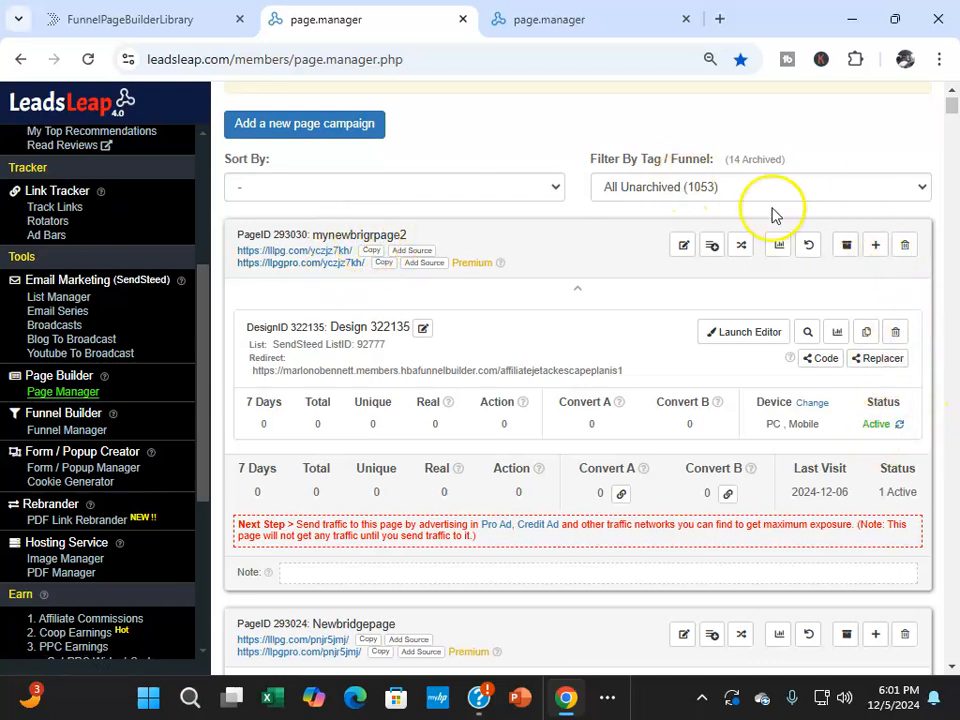
pyautogui.click(316, 266)
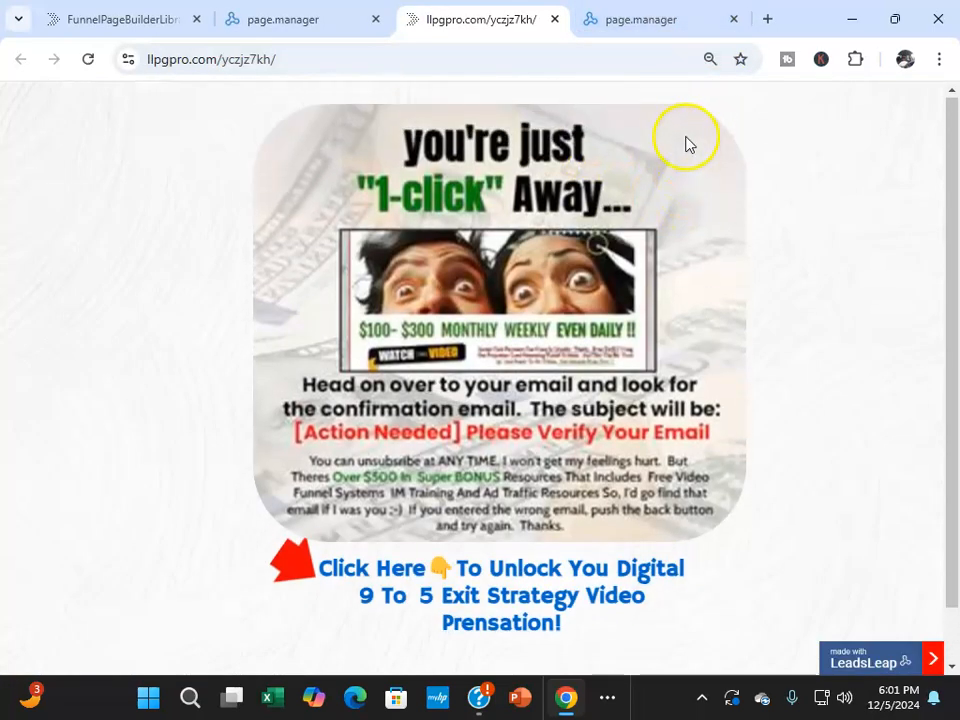
pyautogui.scroll(-1, 793, 175)
pyautogui.scroll(1, 794, 165)
pyautogui.scroll(-1, 791, 160)
pyautogui.scroll(1, 794, 165)
pyautogui.scroll(-1, 621, 204)
pyautogui.scroll(1, 406, 245)
pyautogui.scroll(-1, 590, 200)
pyautogui.scroll(1, 625, 180)
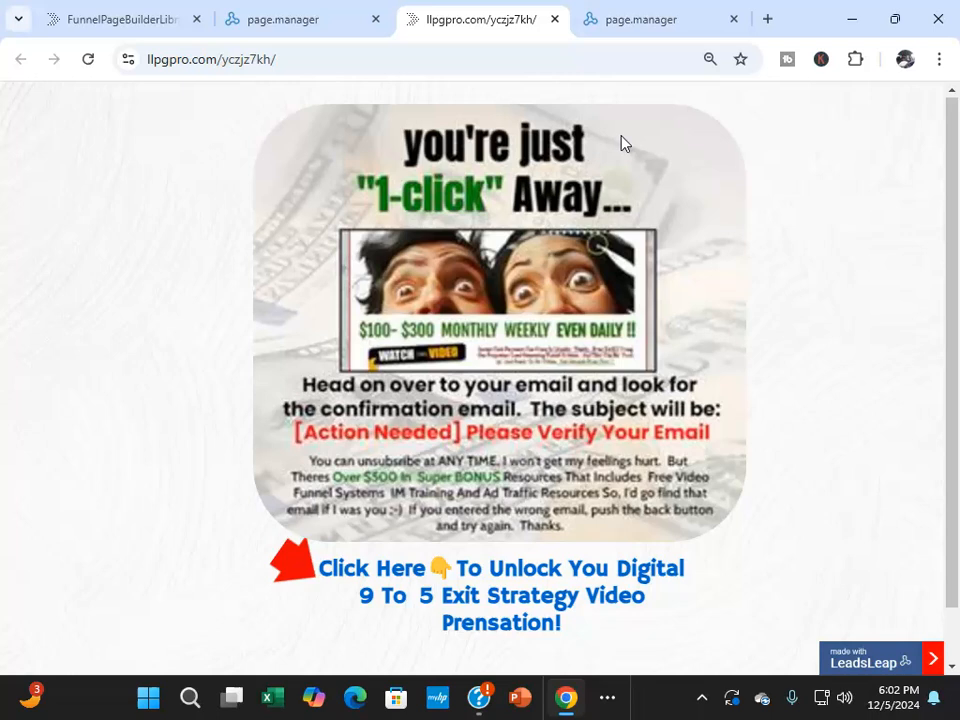
pyautogui.scroll(-1, 615, 220)
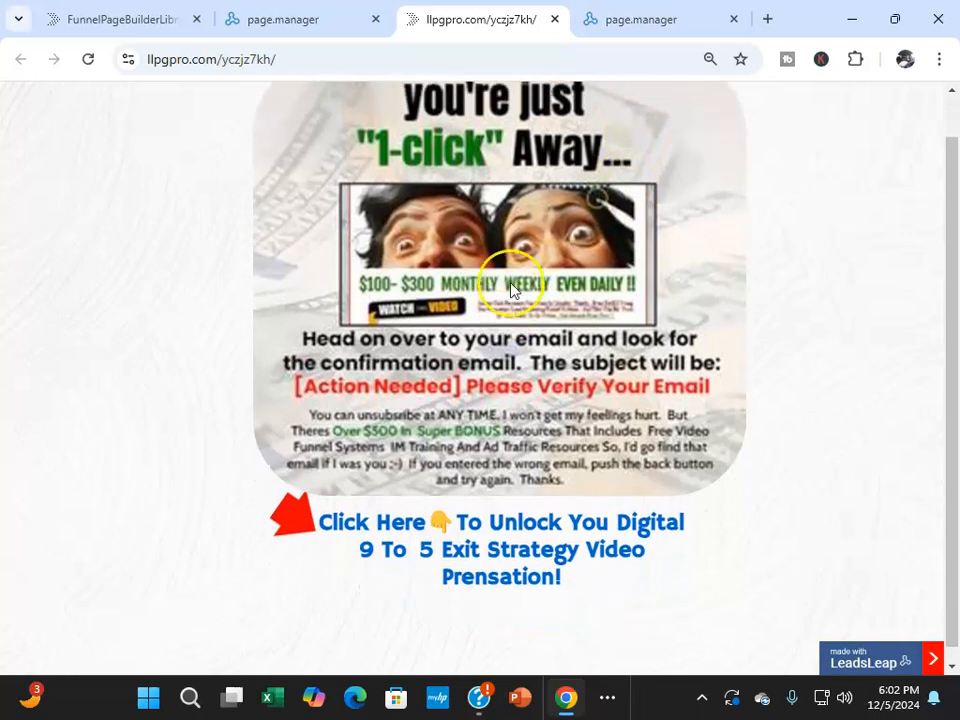
pyautogui.scroll(1, 681, 141)
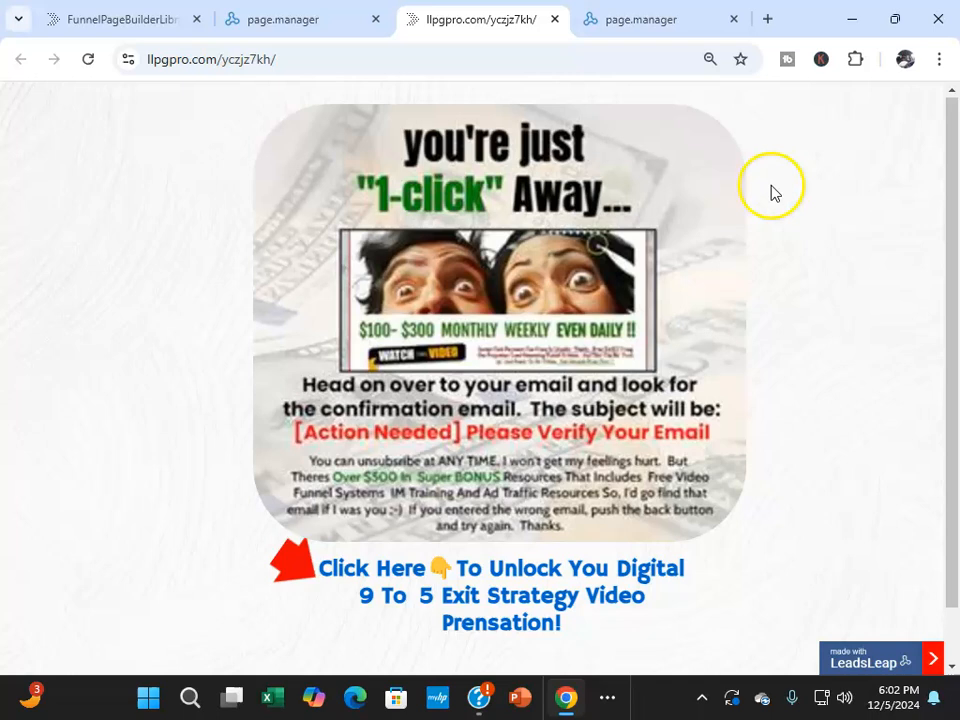
pyautogui.scroll(-1, 768, 188)
pyautogui.scroll(1, 763, 181)
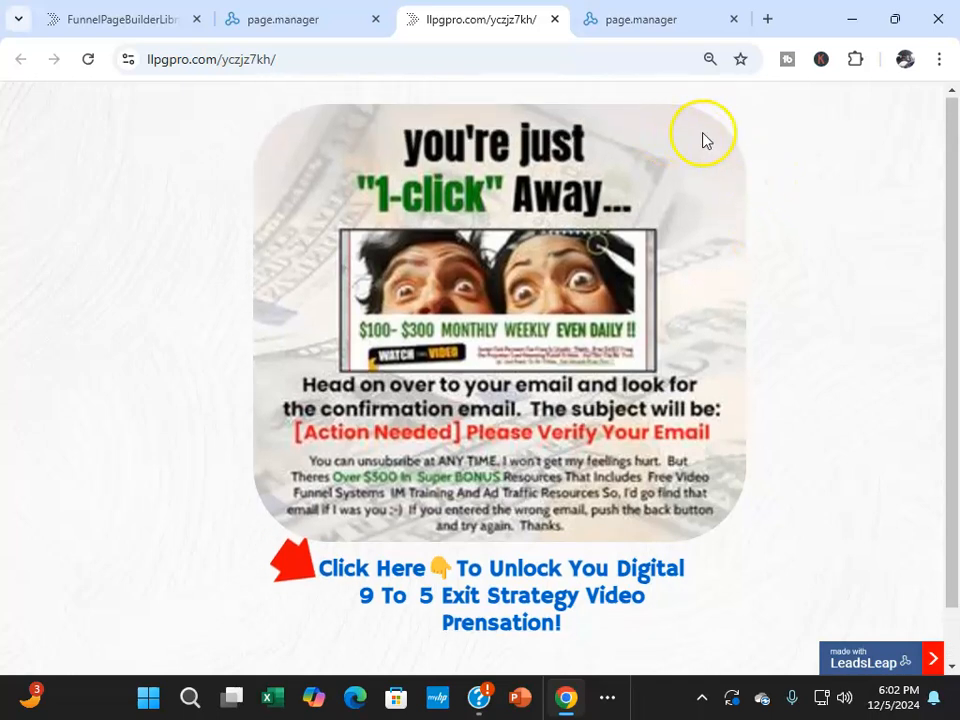
pyautogui.scroll(-3, 709, 144)
pyautogui.scroll(3, 709, 144)
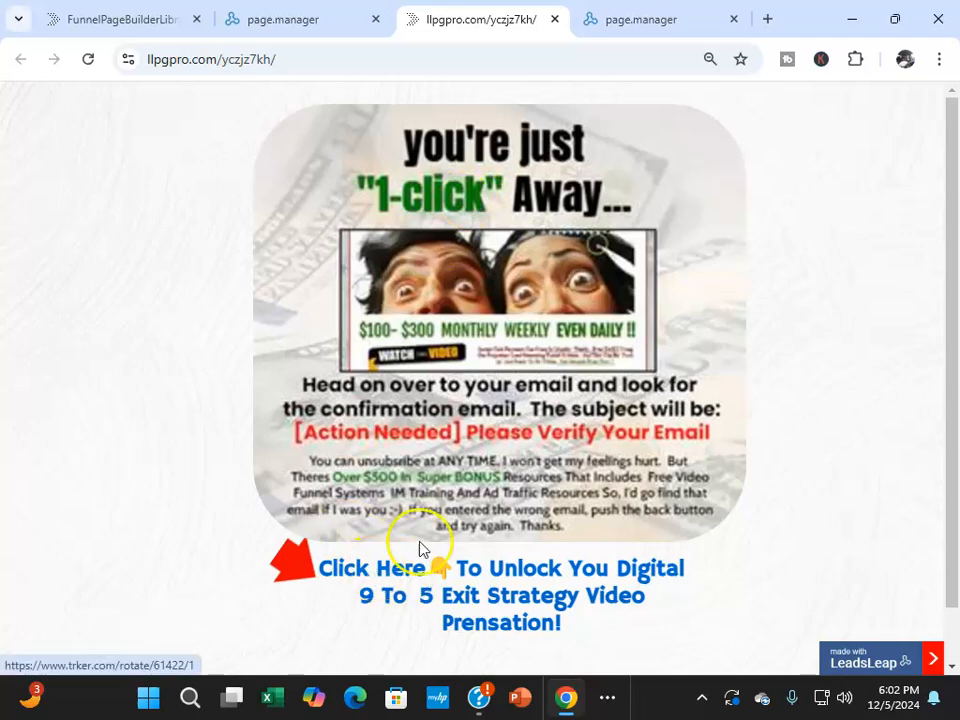
# Test the bridge page's rotating "Click Here" video link four times, returning to the bridge page after each destination
pyautogui.click(369, 566)
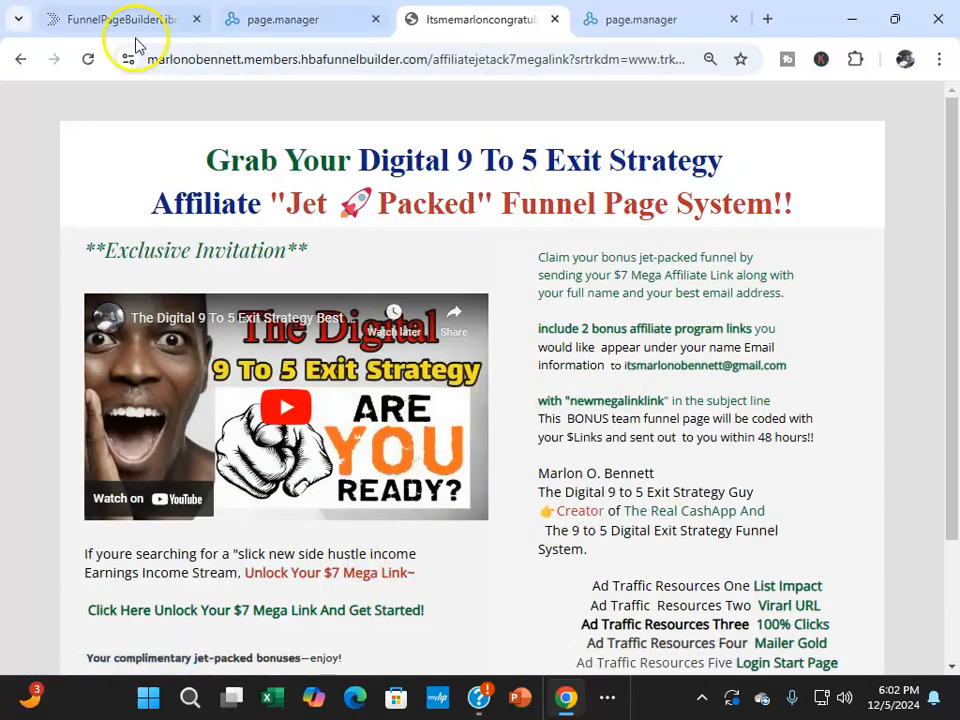
pyautogui.scroll(-3, 476, 322)
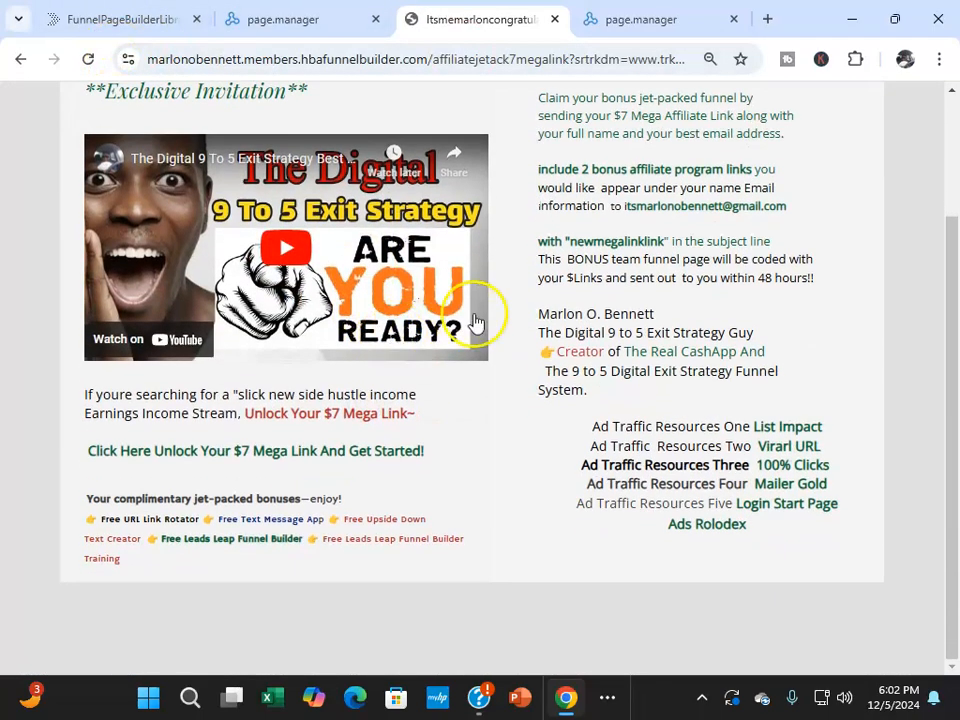
pyautogui.click(24, 59)
pyautogui.click(380, 512)
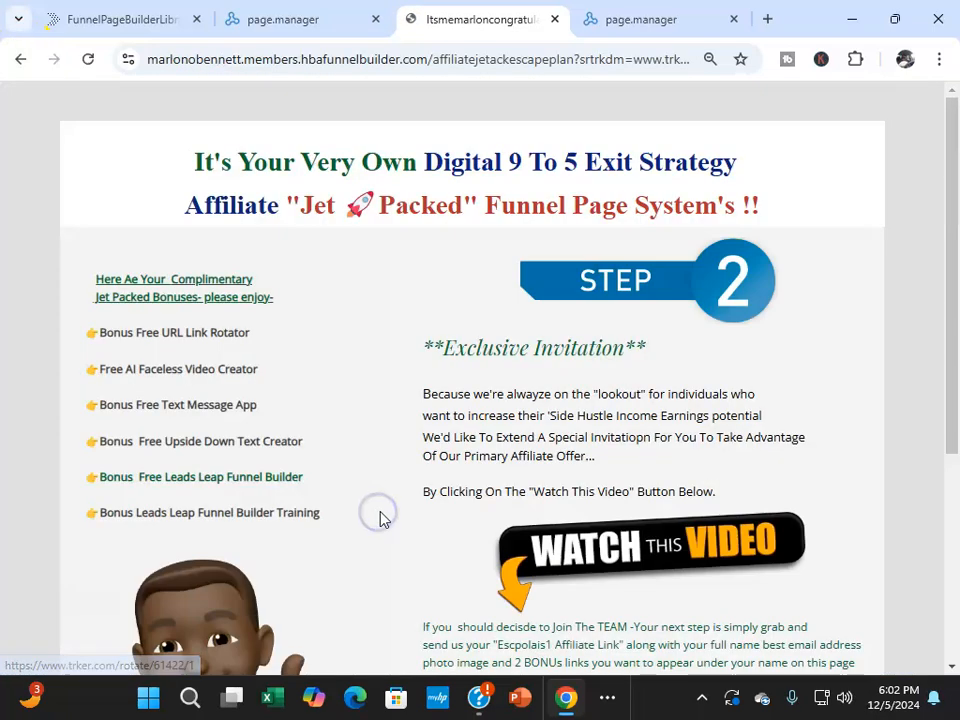
pyautogui.click(21, 59)
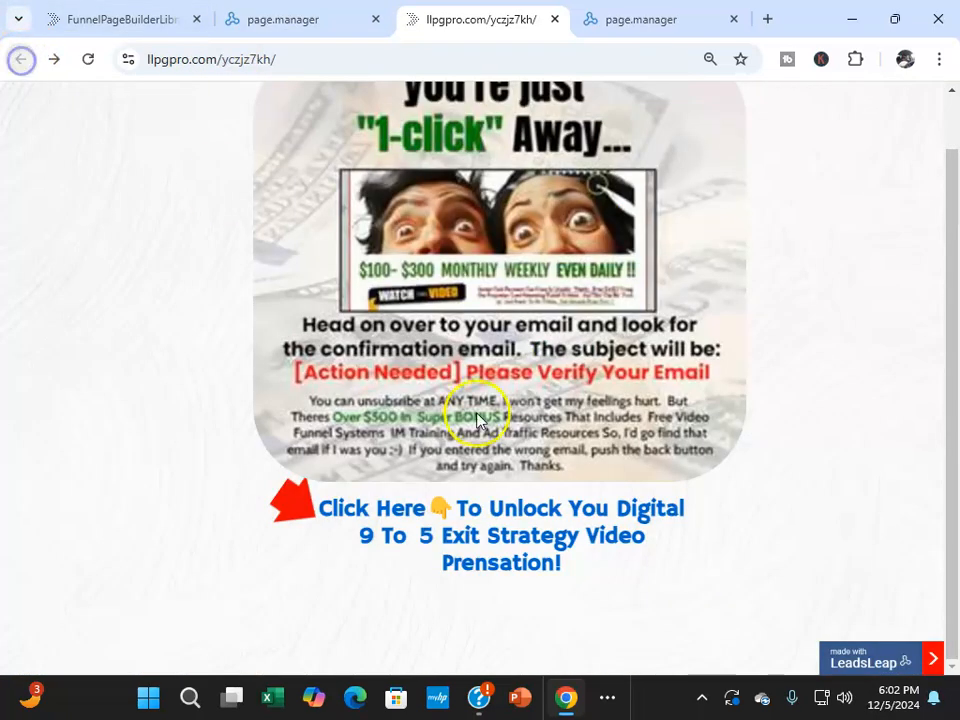
pyautogui.click(390, 508)
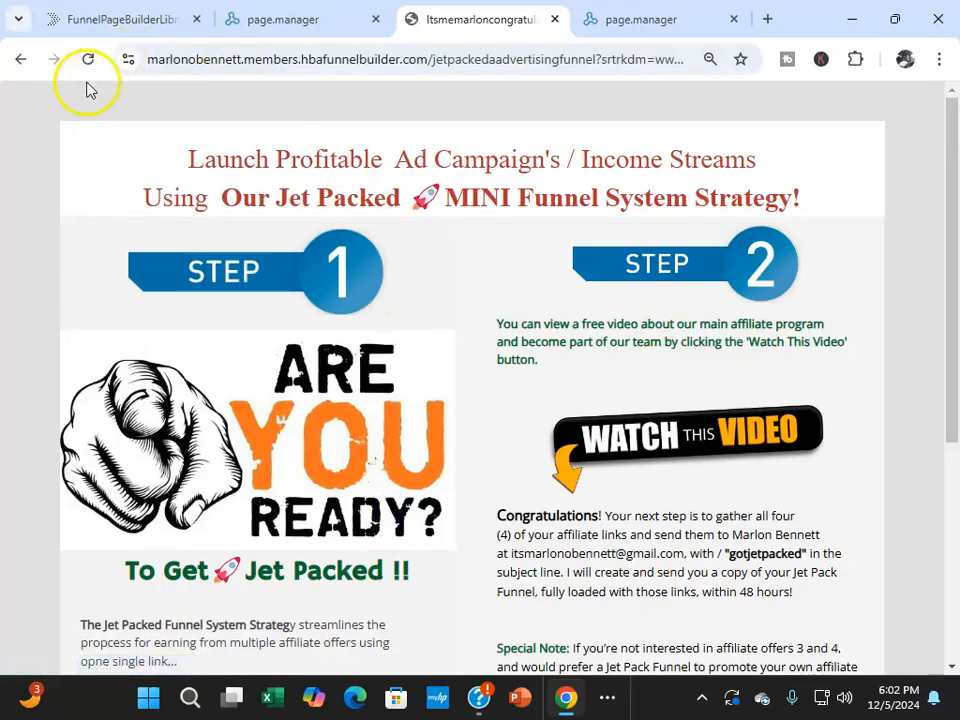
pyautogui.click(20, 60)
pyautogui.click(405, 510)
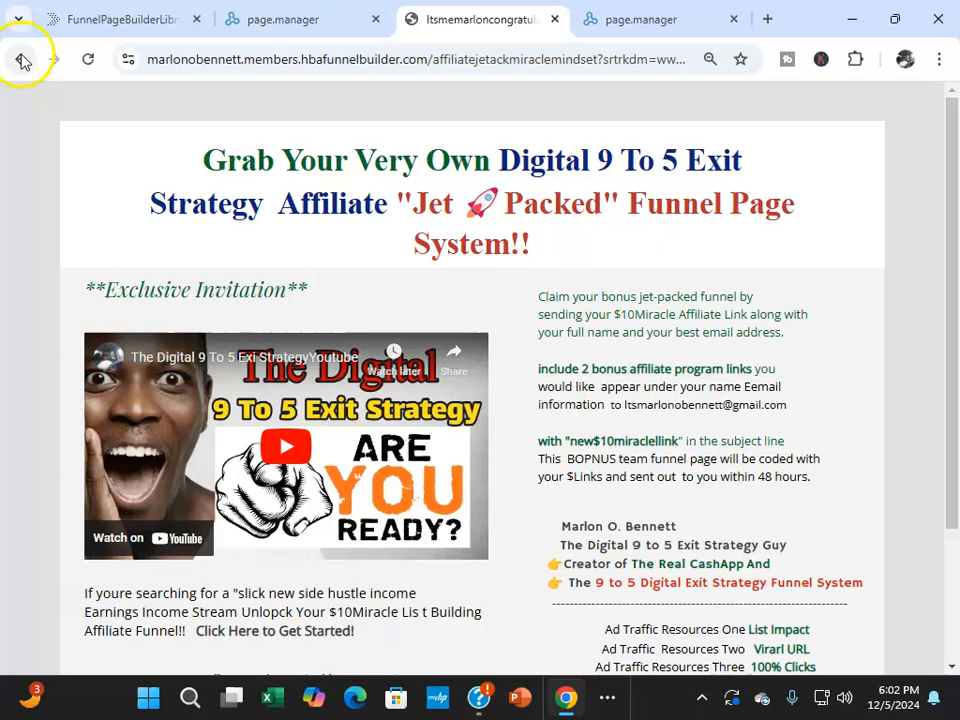
pyautogui.click(22, 60)
pyautogui.scroll(1, 630, 280)
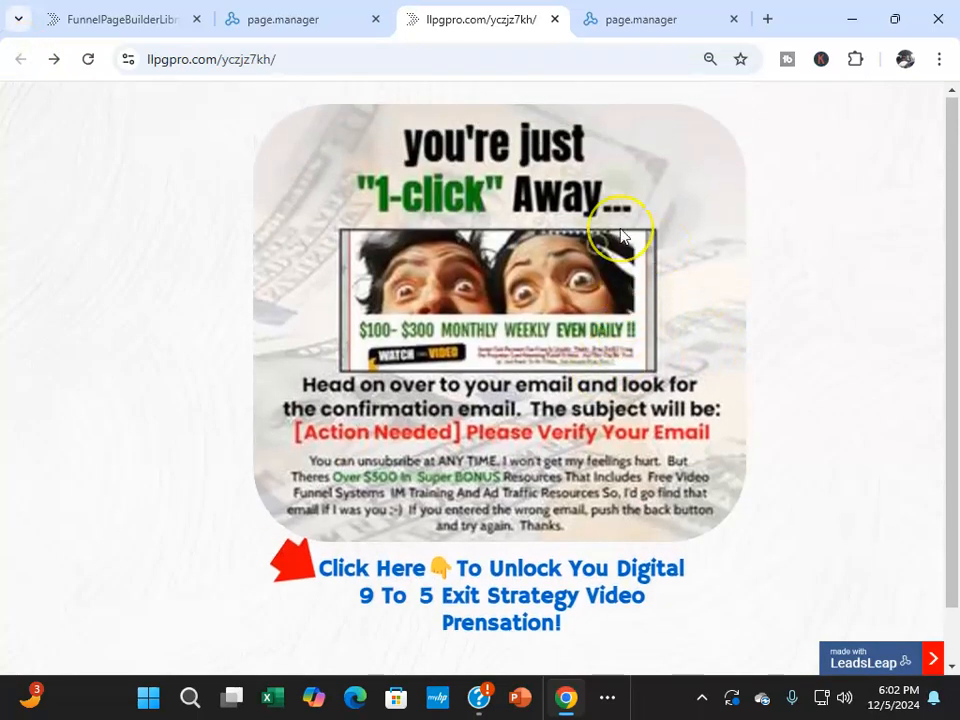